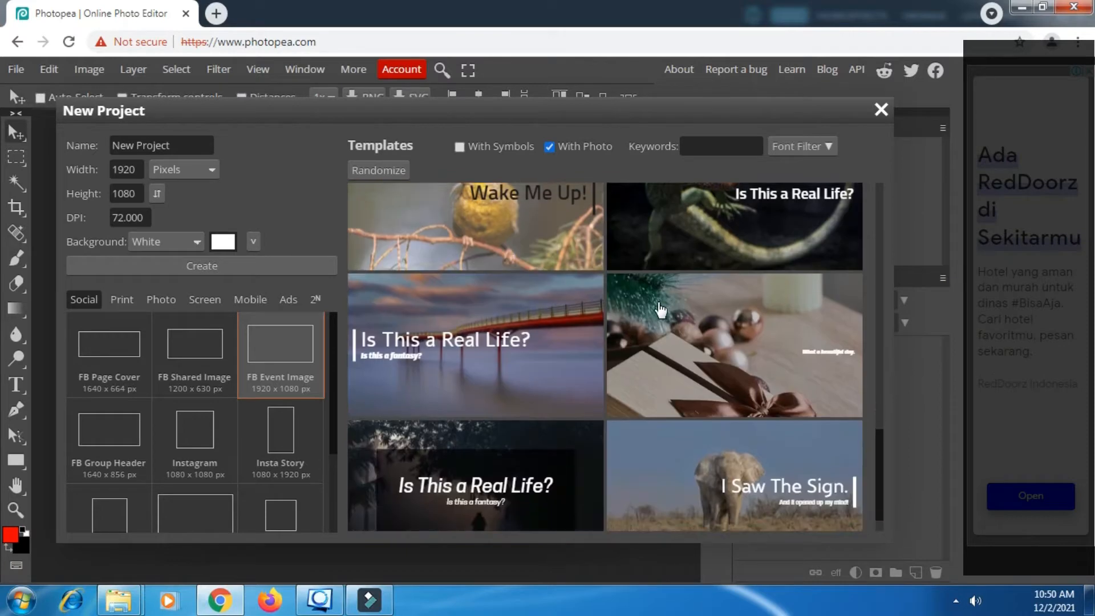
Open the FB Event Image template that shows city street traffic with the "Hello World!" heading.
scroll(660, 310, "down", 1)
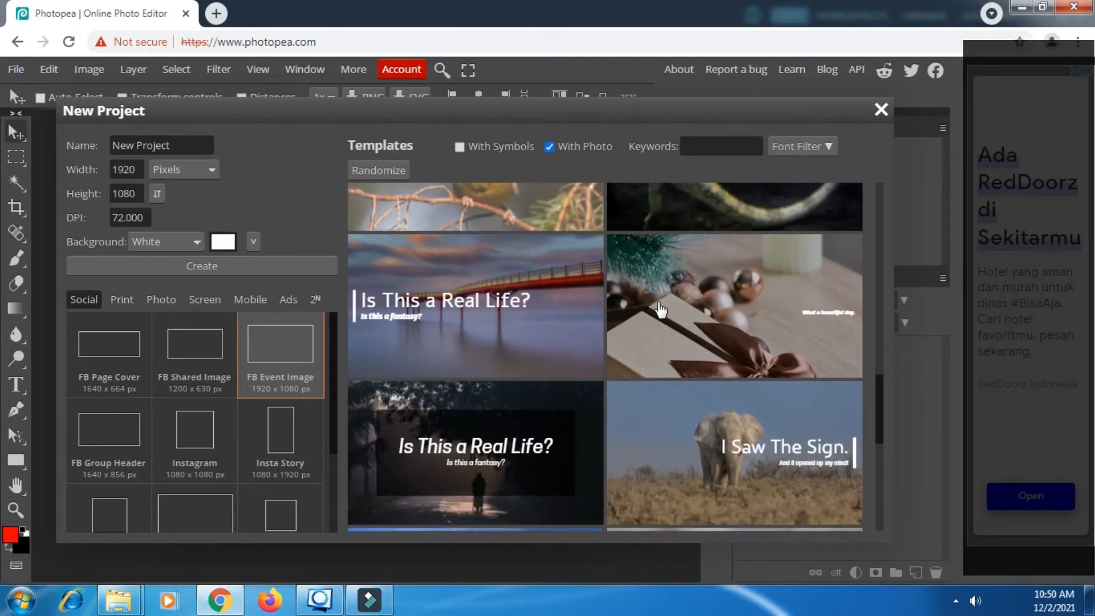
scroll(660, 309, "down", 3)
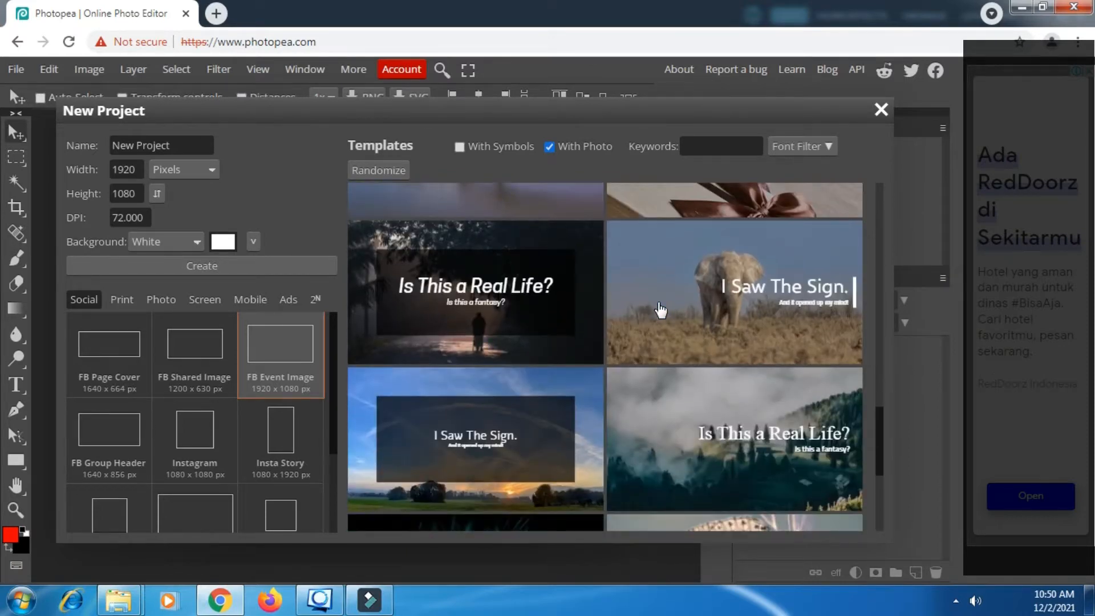
scroll(660, 310, "down", 3)
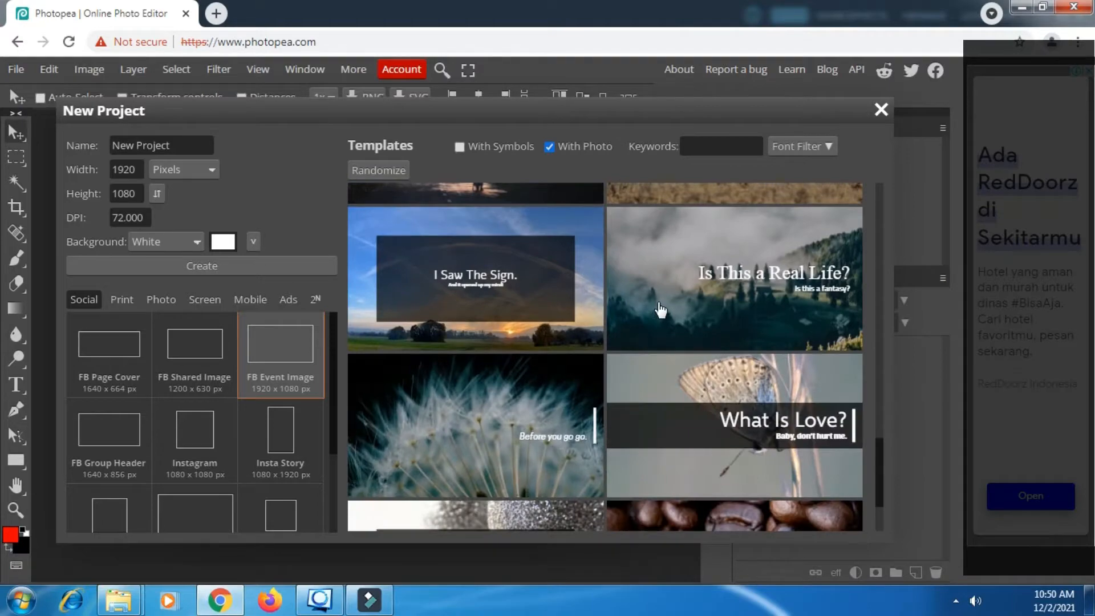
scroll(659, 310, "down", 3)
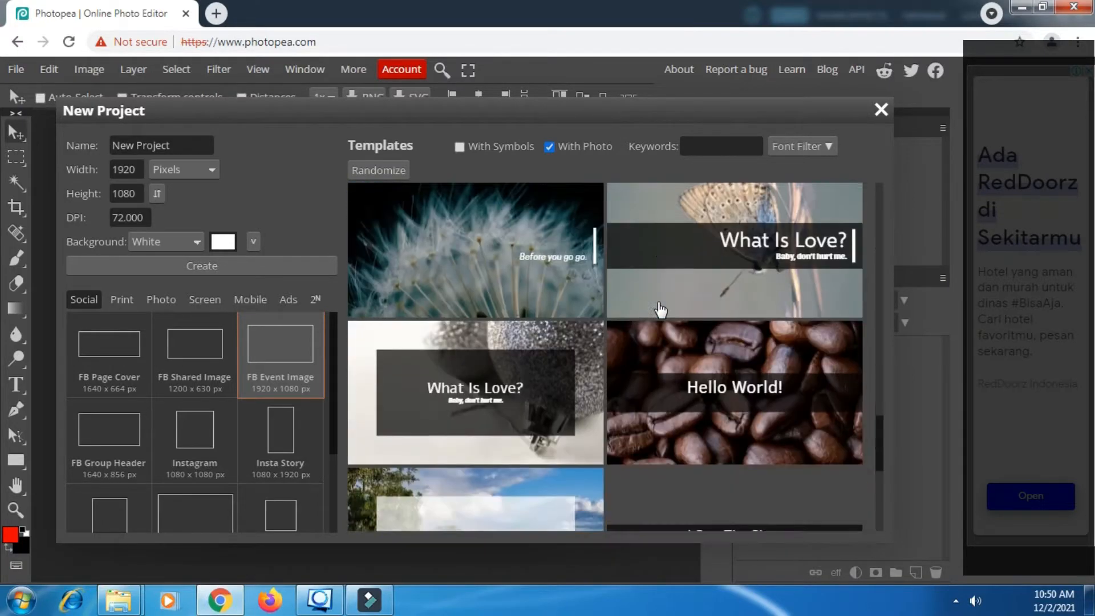
scroll(660, 309, "down", 3)
scroll(660, 309, "down", 5)
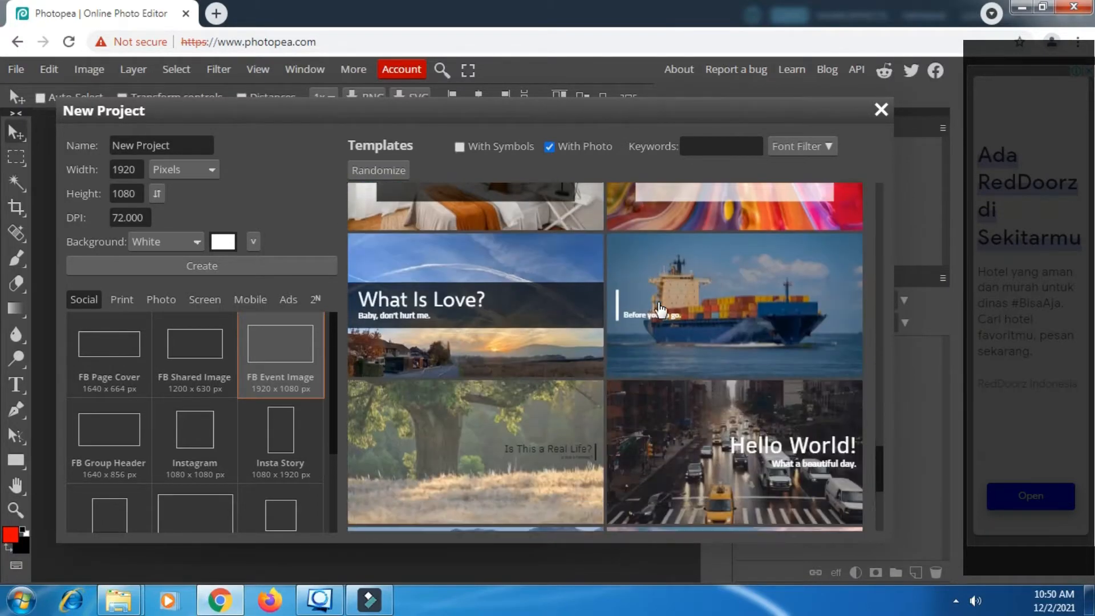
scroll(660, 310, "down", 2)
scroll(660, 310, "up", 3)
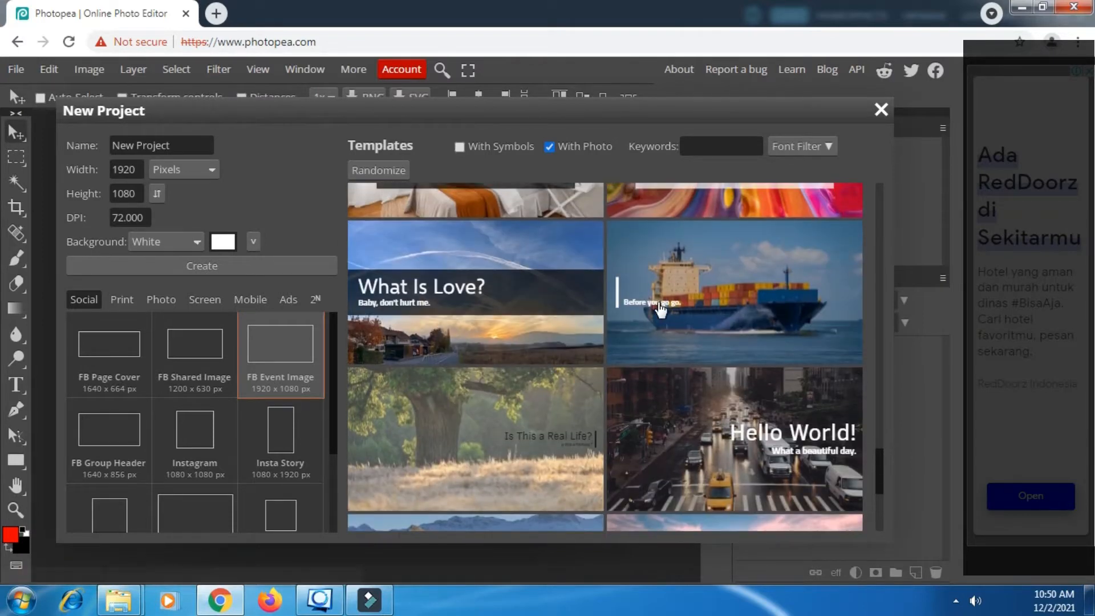
scroll(660, 310, "down", 3)
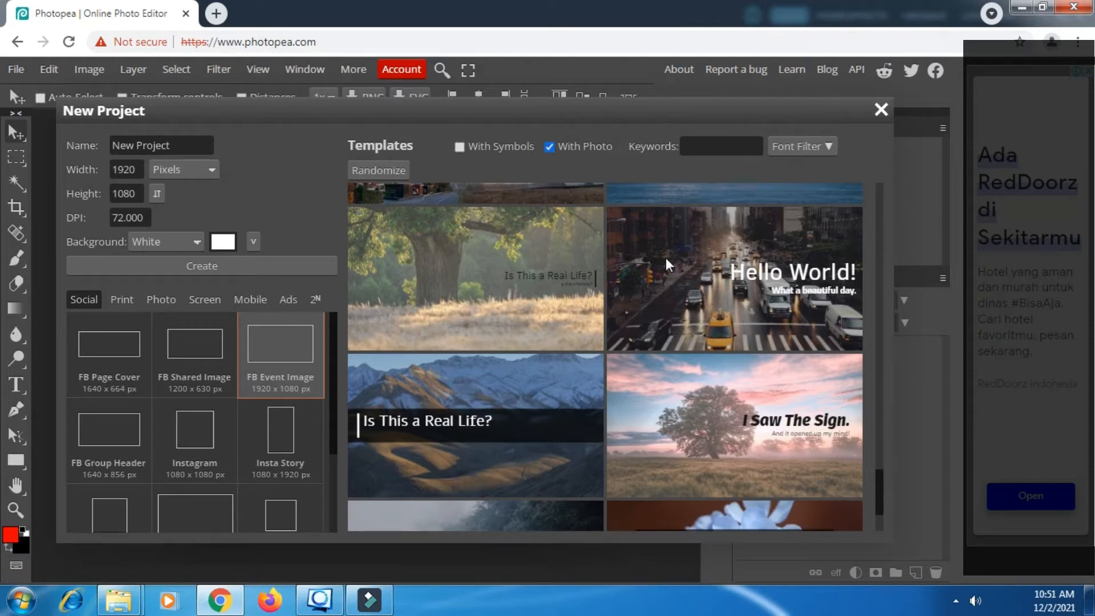
left_click(694, 251)
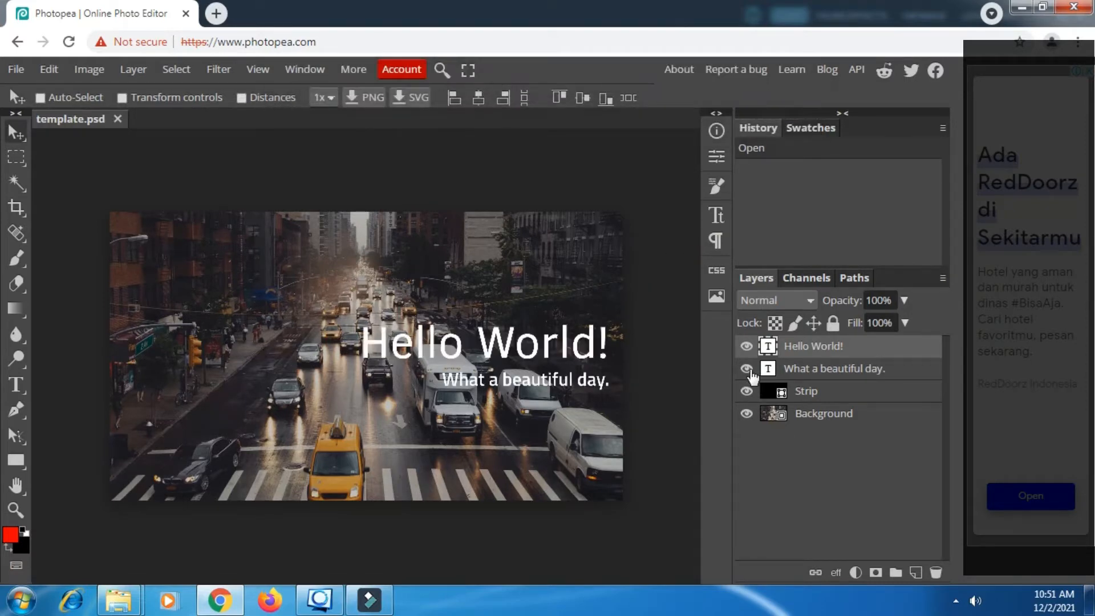
Toggle the visibility of the Background, Strip and both text layers in turn to examine what each contributes.
left_click(823, 415)
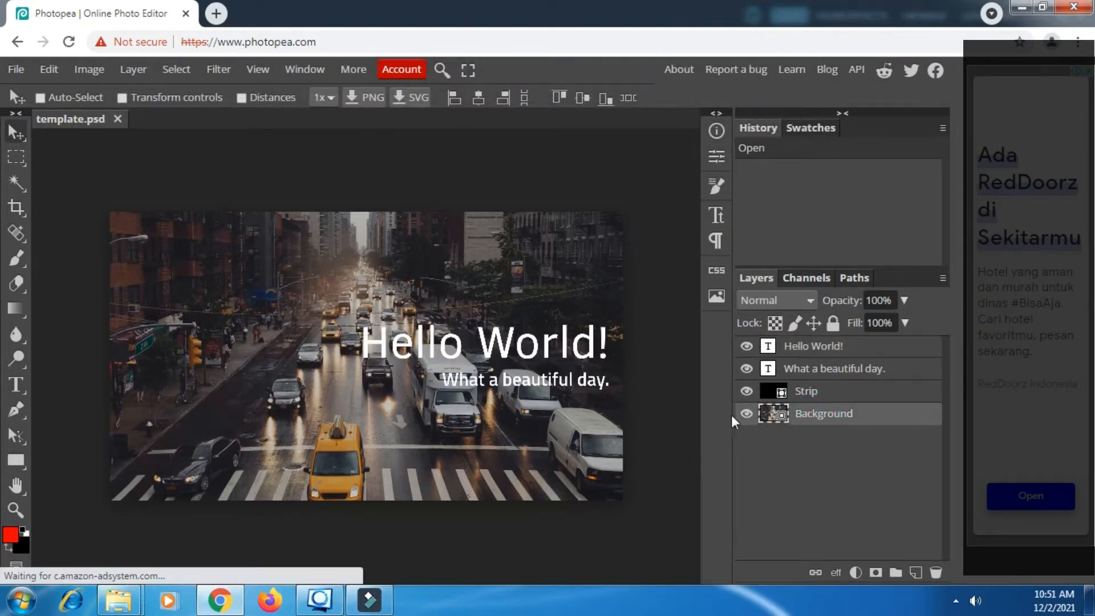
left_click(745, 414)
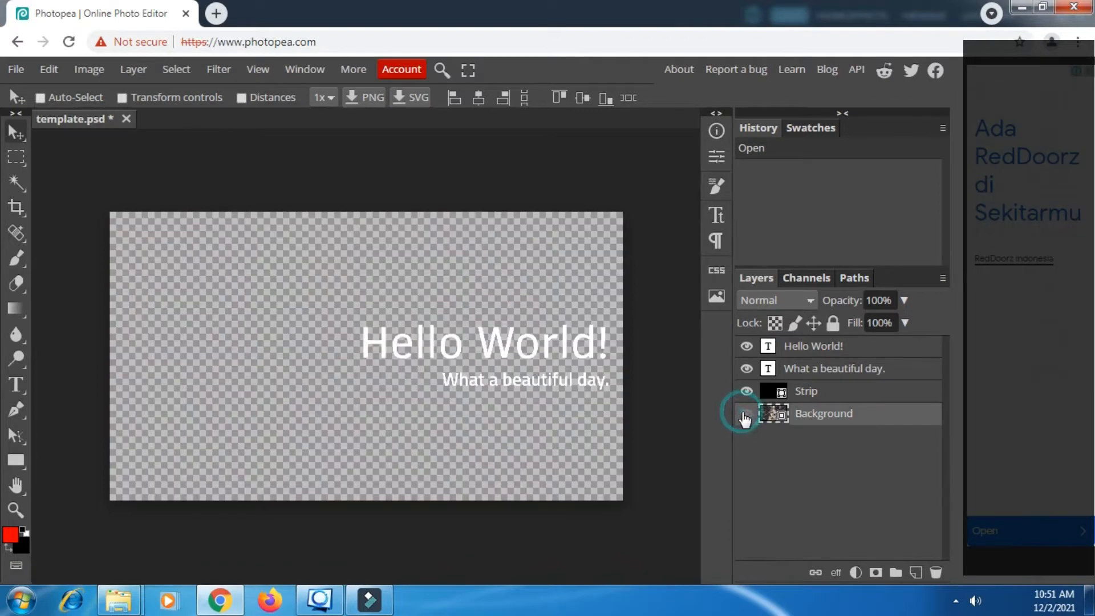
left_click(745, 414)
left_click(746, 392)
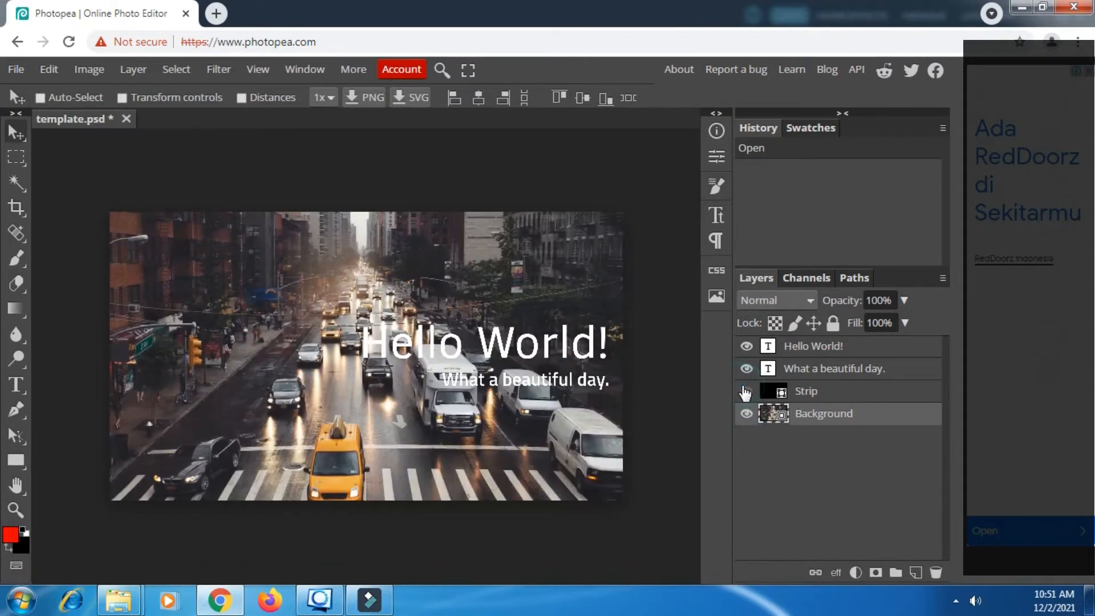
left_click(746, 392)
left_click(747, 369)
left_click(747, 369)
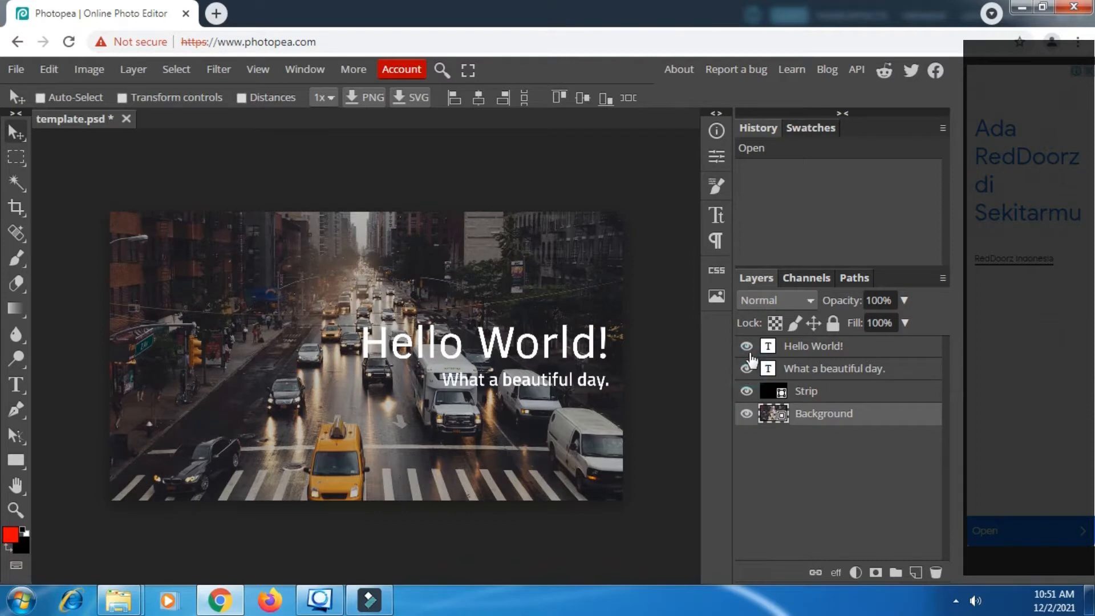
left_click(746, 346)
left_click(747, 346)
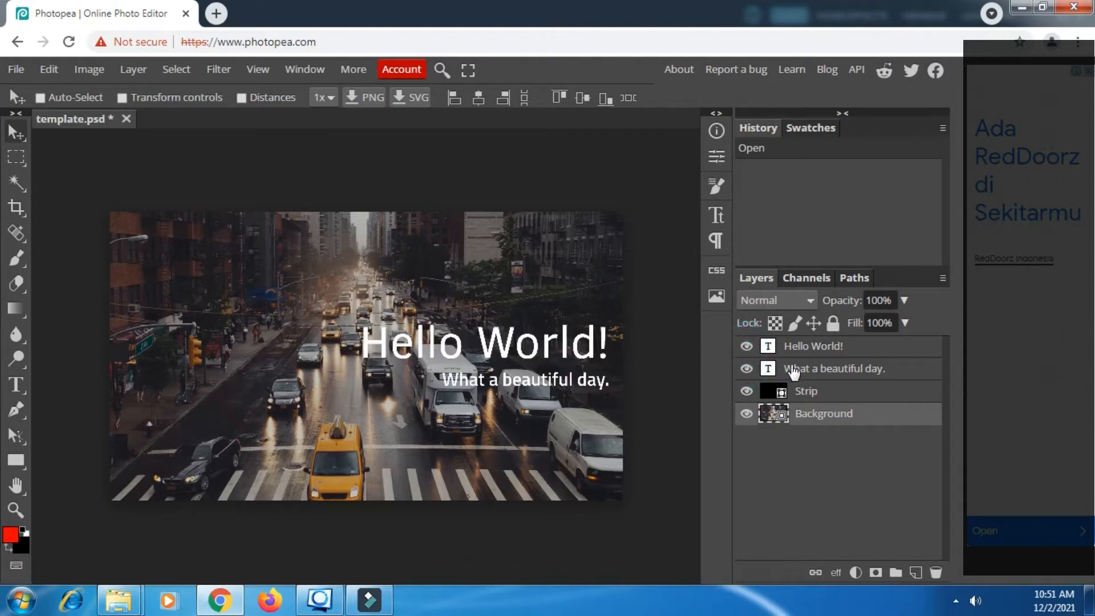
Delete the "What a beautiful day." text layer.
left_click(836, 401)
left_click(846, 377)
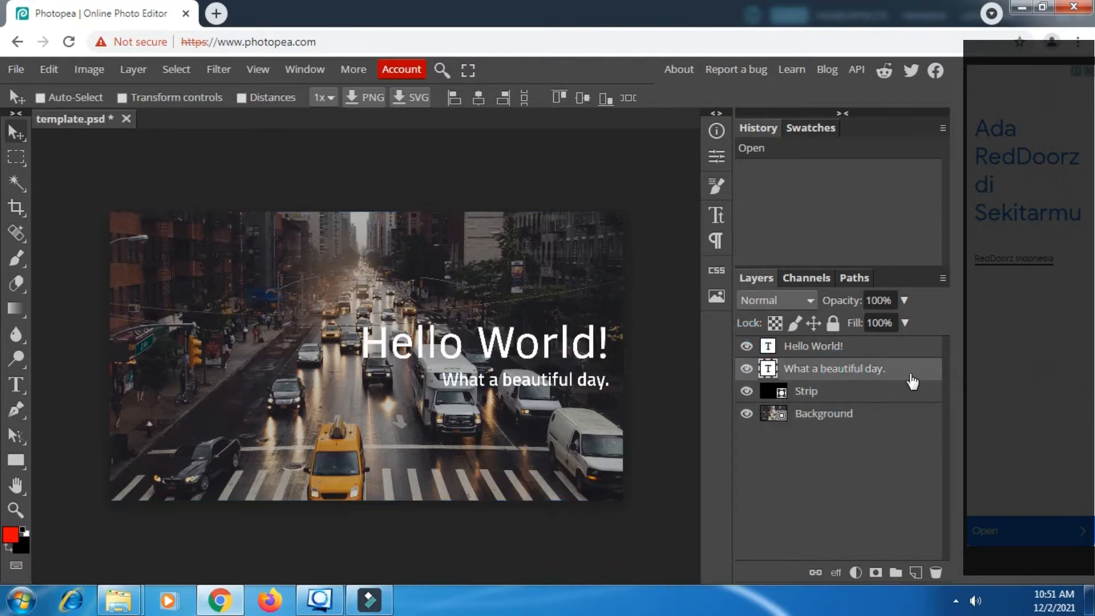
left_click(748, 370)
left_click(748, 369)
left_click(939, 576)
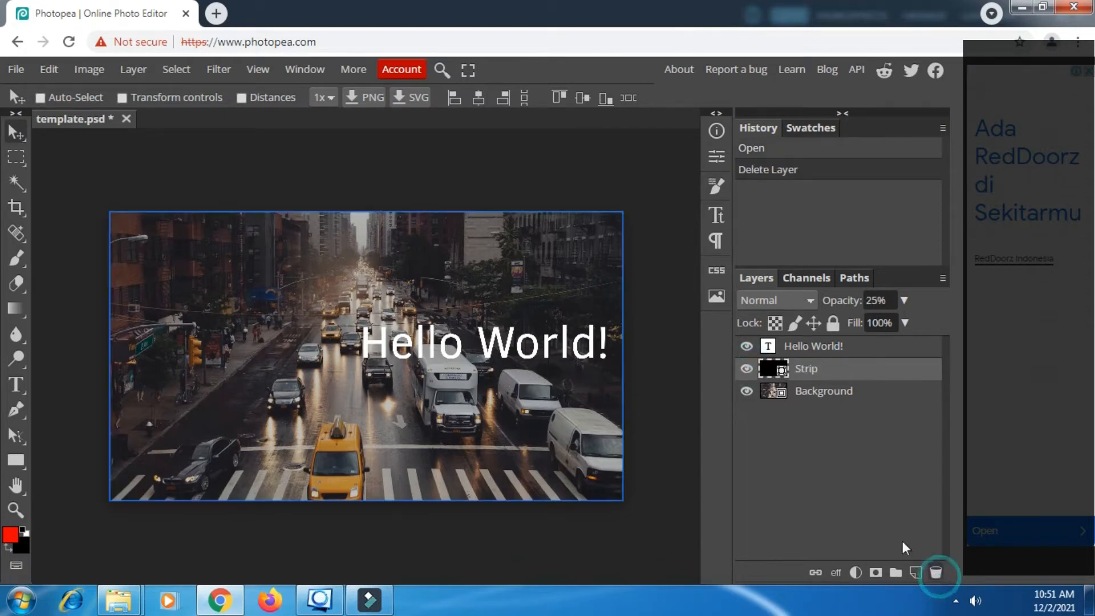
Replace the "Hello World!" heading text with "TRAVELING" using the Type tool.
left_click(817, 350)
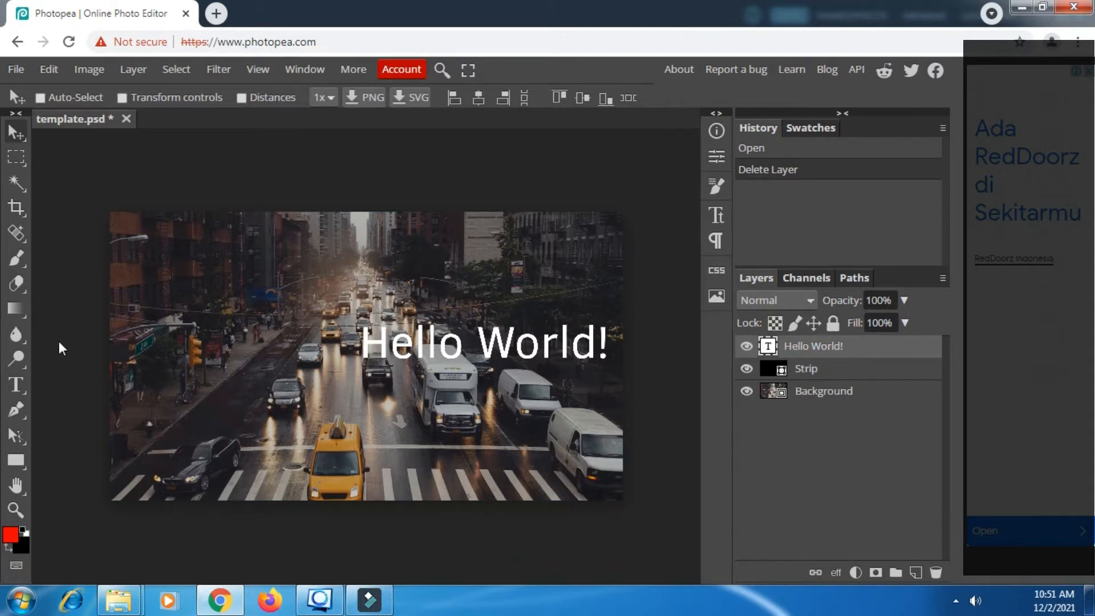
left_click(21, 386)
left_click(539, 346)
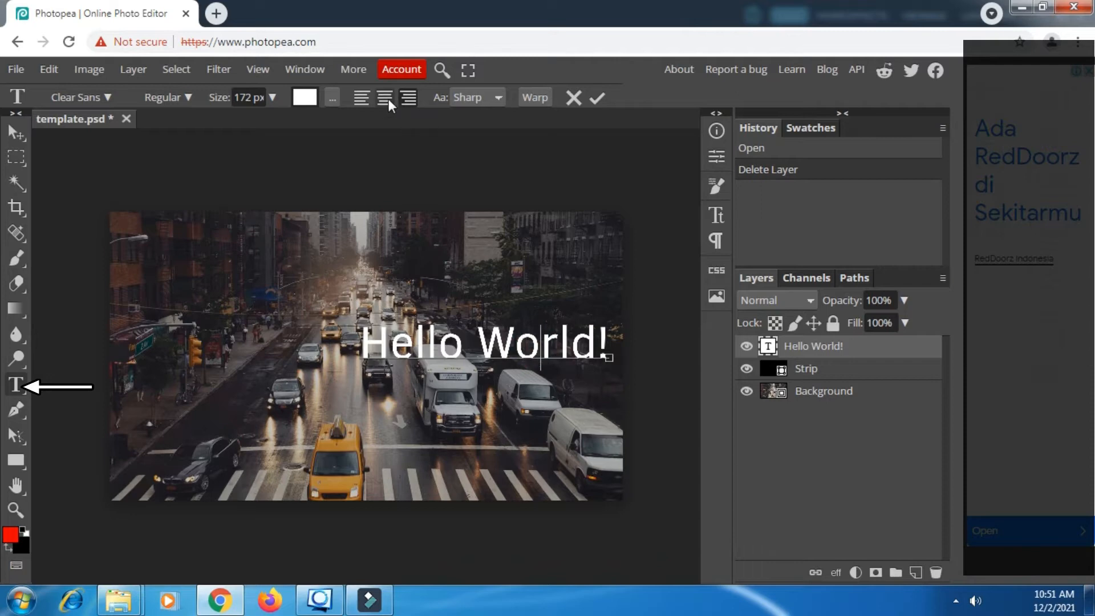
left_click(599, 339)
left_click(605, 337)
key("BackSpace")
key("BackSpace")
key("BackSpace")
key("BackSpace")
key("BackSpace")
key("BackSpace")
key("BackSpace")
key("BackSpace")
key("BackSpace")
key("BackSpace")
key("BackSpace")
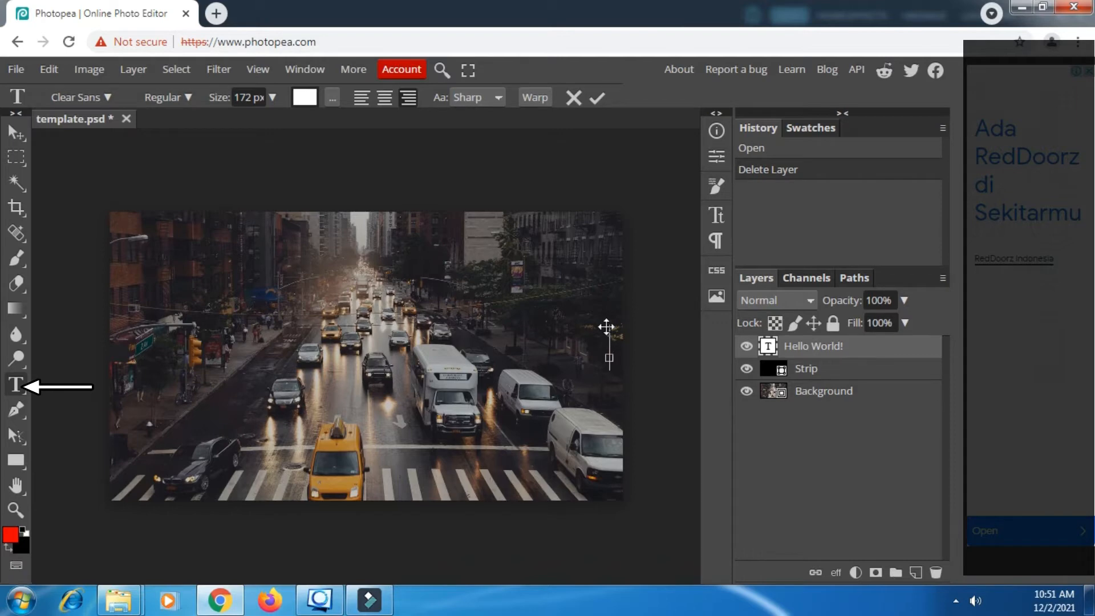
type("TRA")
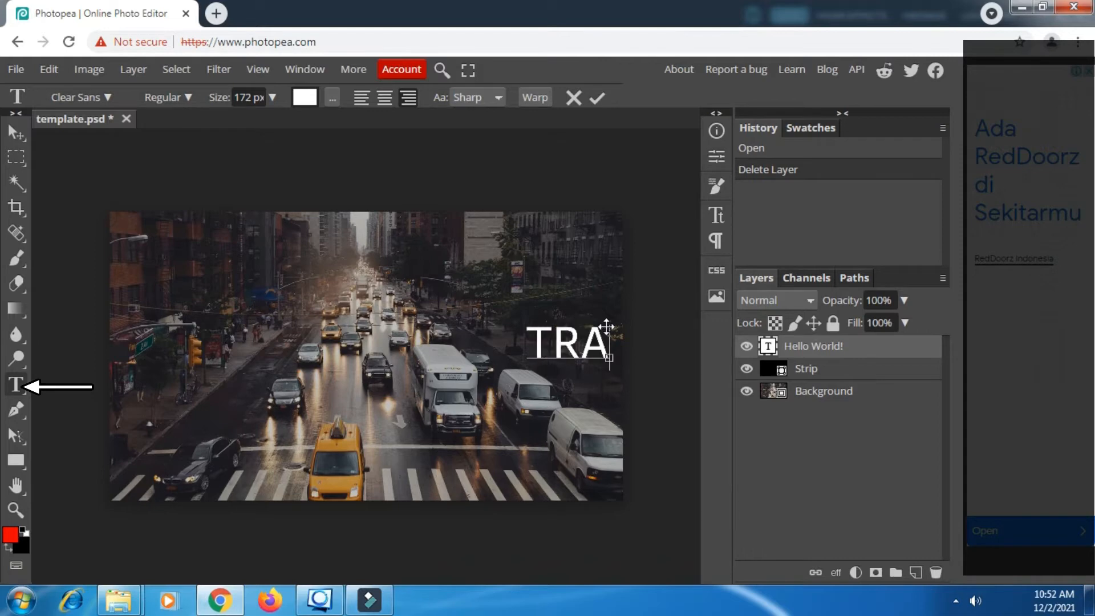
type("VE")
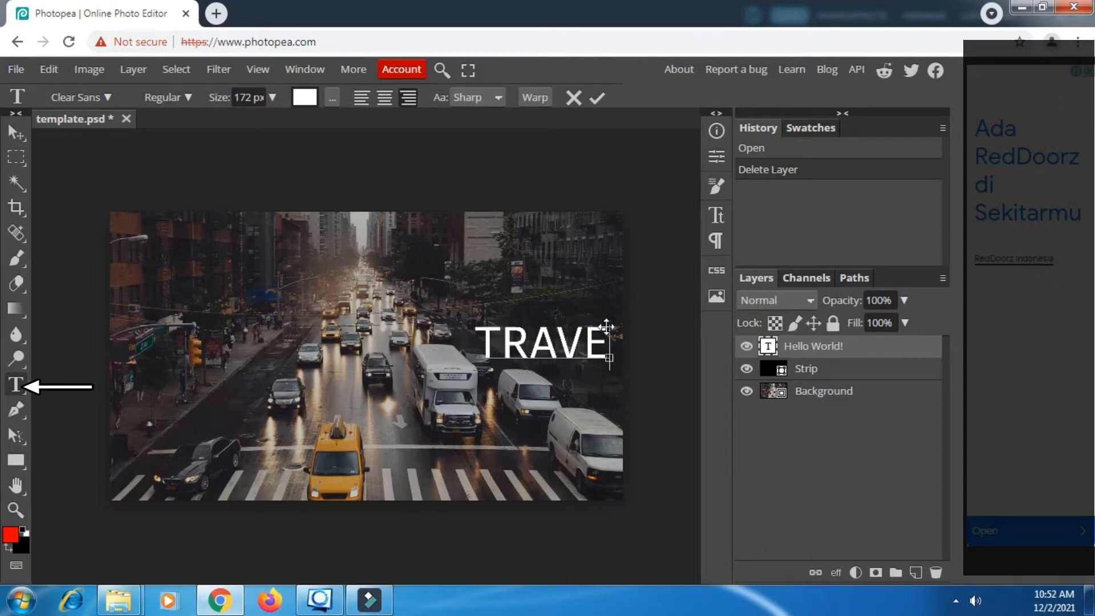
type("LI")
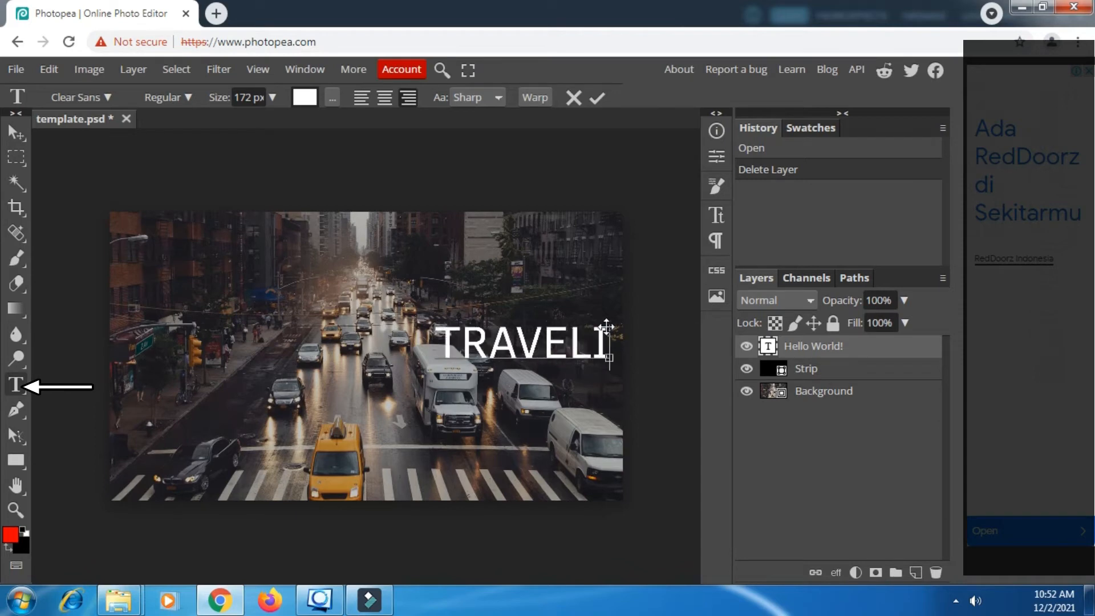
type("NG")
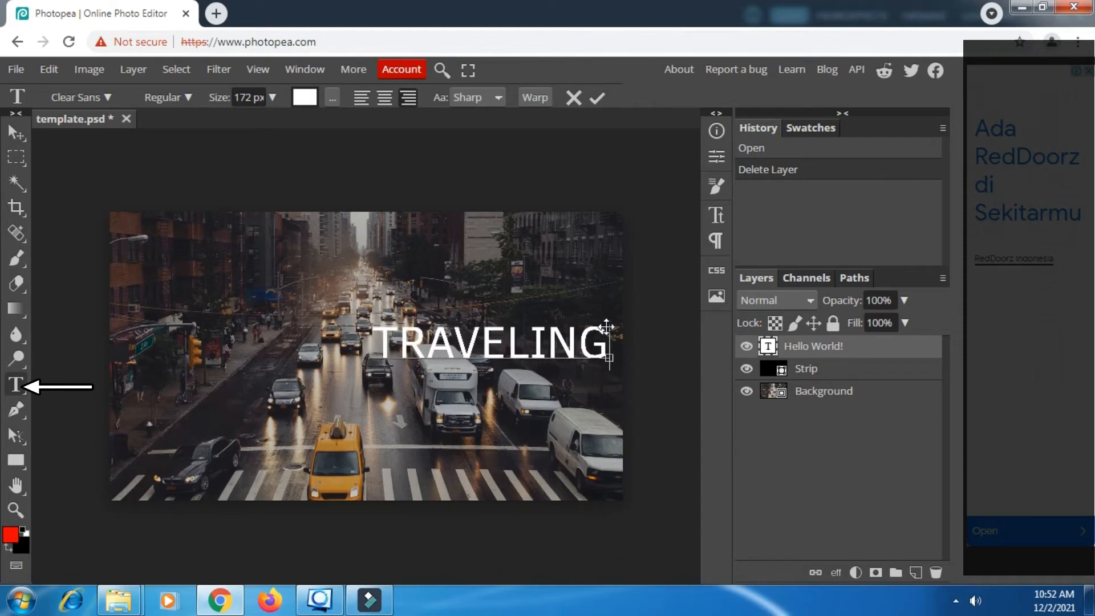
Center-align the TRAVELING text and move it to the middle of the photo.
left_click(385, 98)
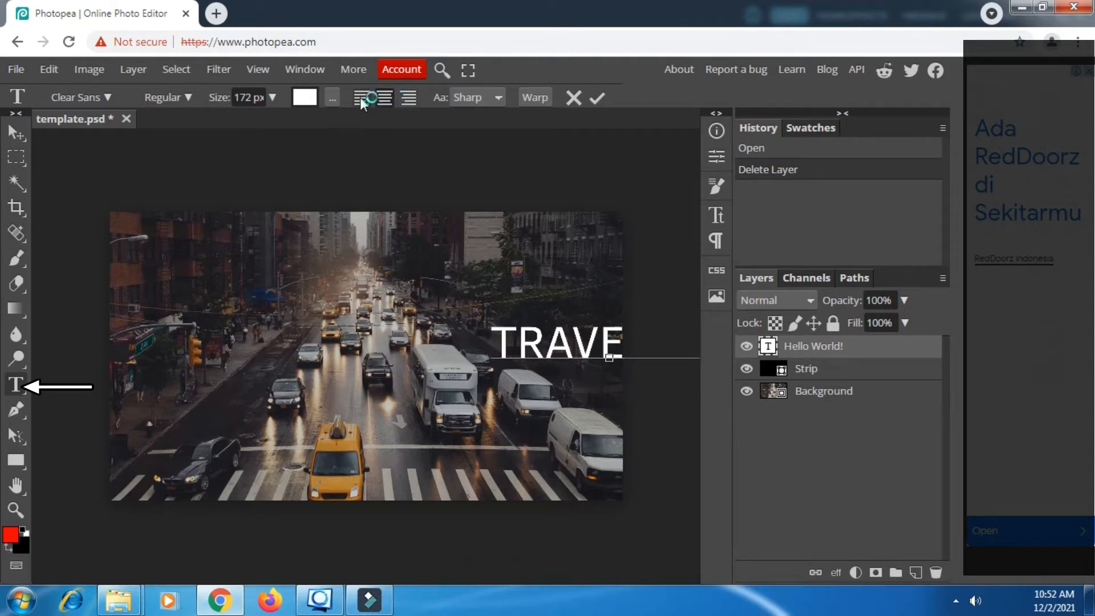
left_click(361, 97)
left_click(386, 100)
left_click(591, 100)
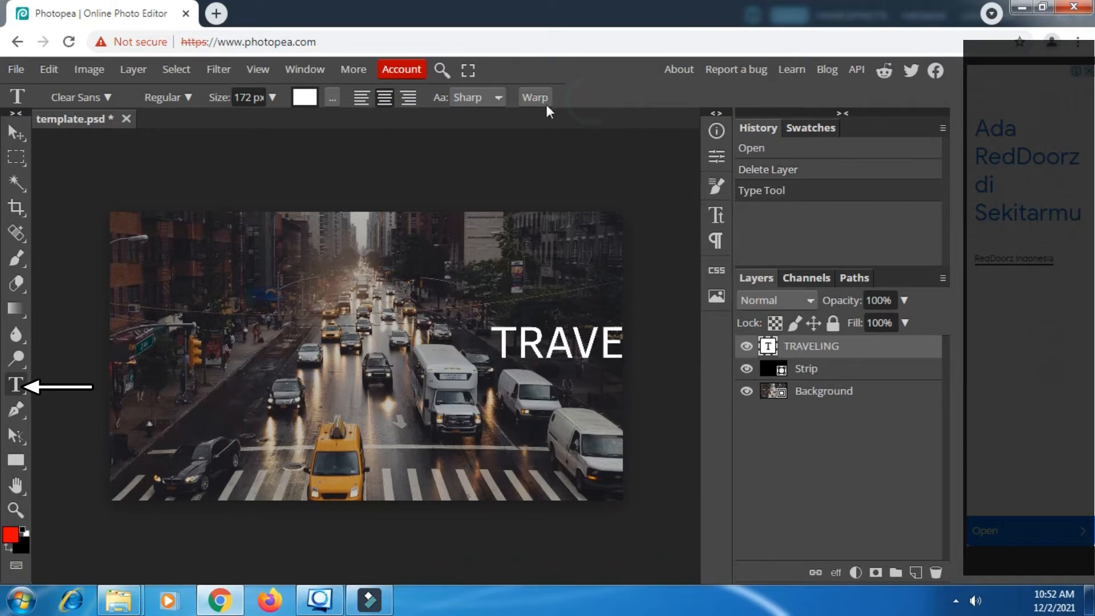
left_click(19, 137)
left_click_drag(566, 353, 333, 359)
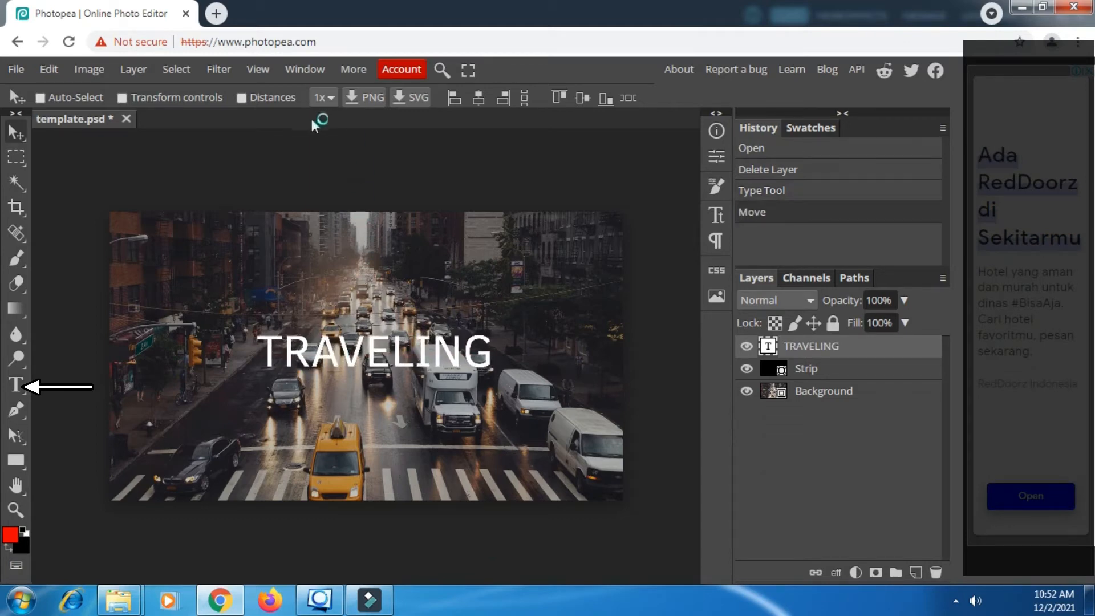
Select the whole TRAVELING text for editing and set its font to Coda Caption.
left_click(15, 385)
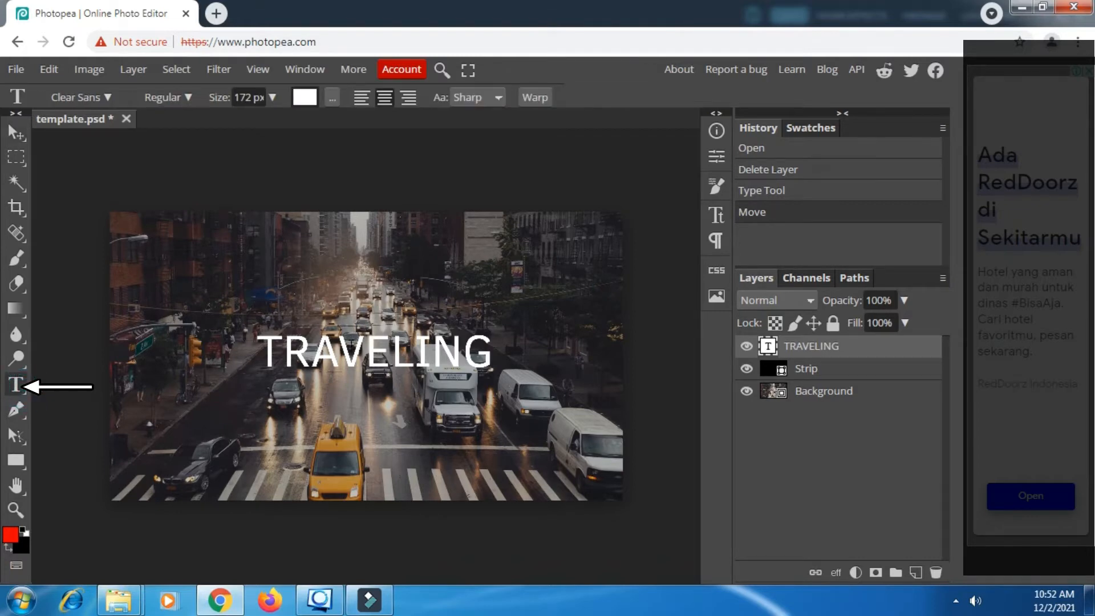
left_click(338, 355)
key("ctrl+a")
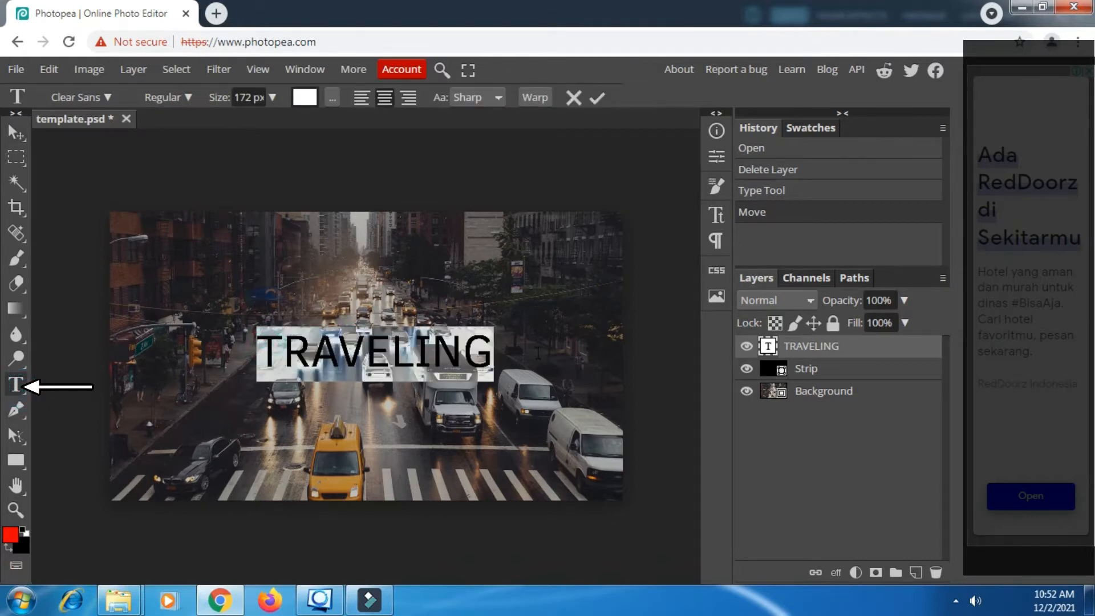
left_click(112, 93)
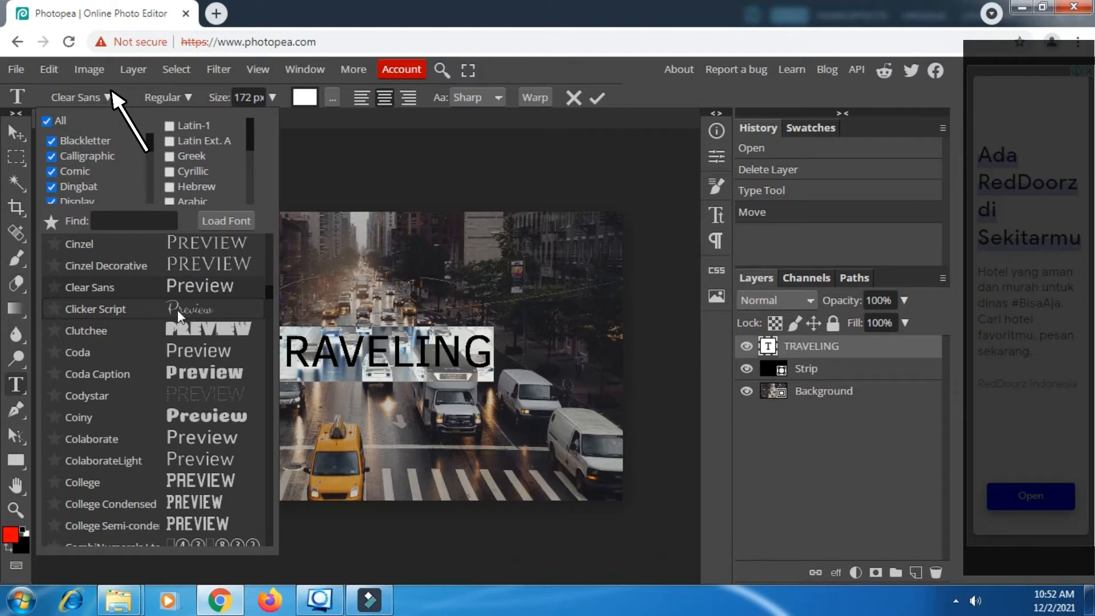
left_click(197, 372)
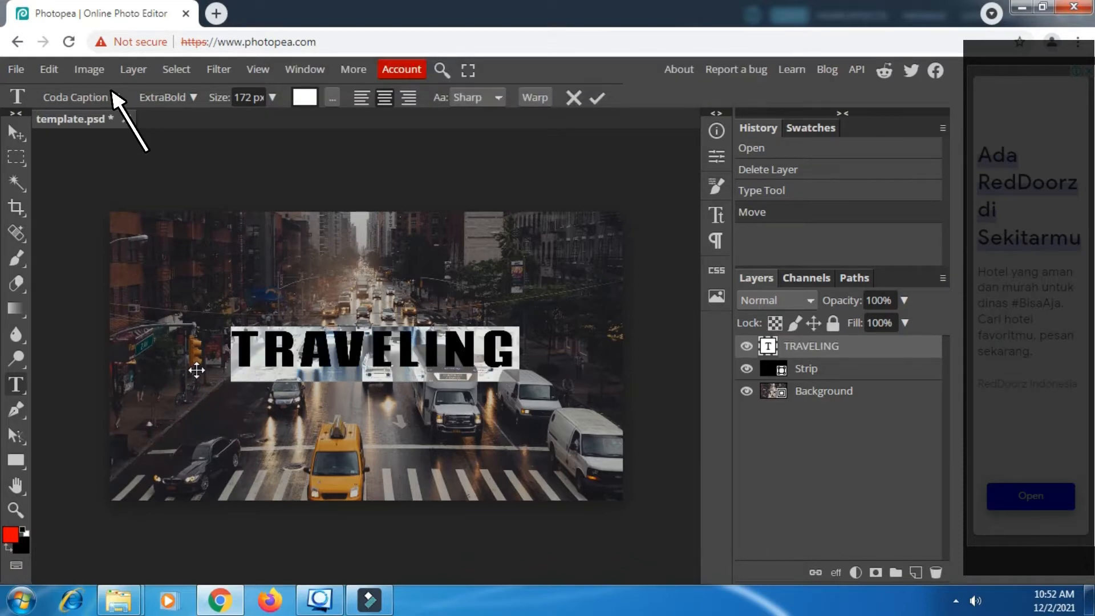
Change the font of the selected TRAVELING text to Ceviche One.
left_click(103, 97)
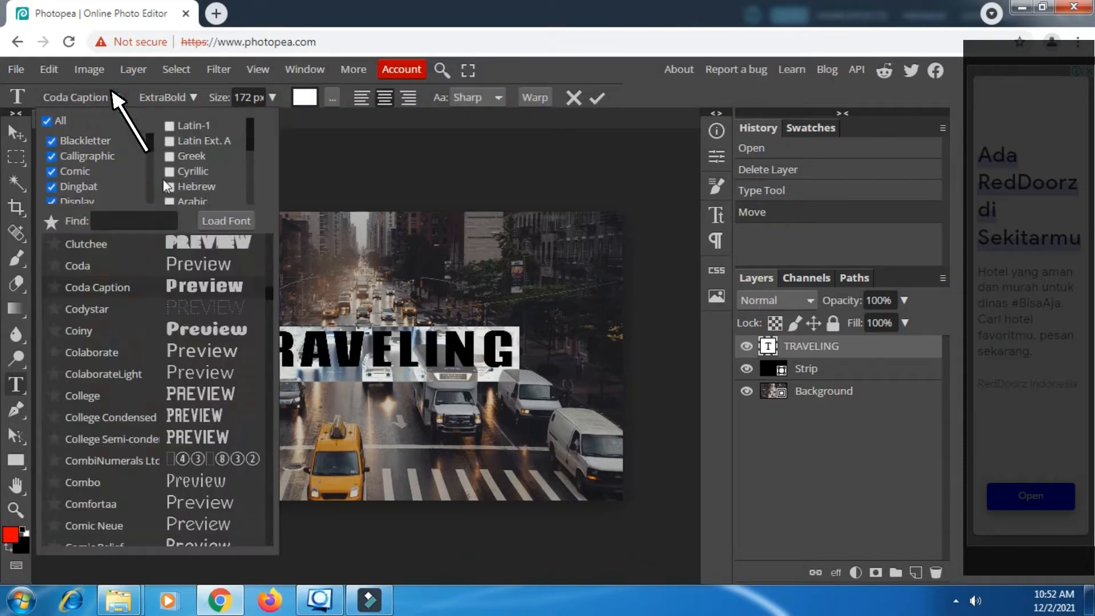
scroll(199, 345, "up", 2)
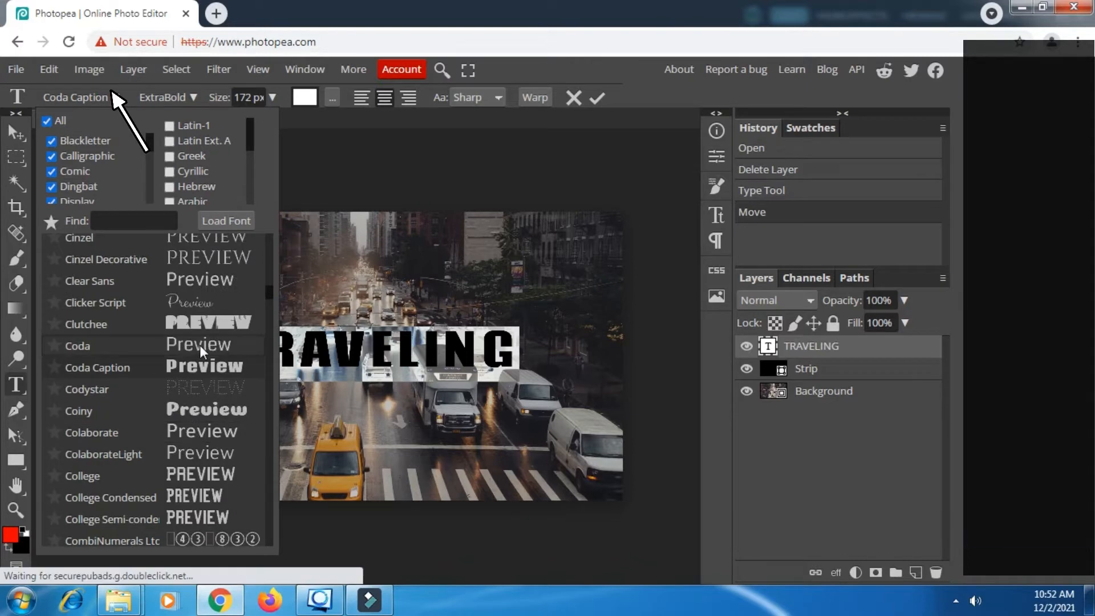
scroll(200, 345, "up", 7)
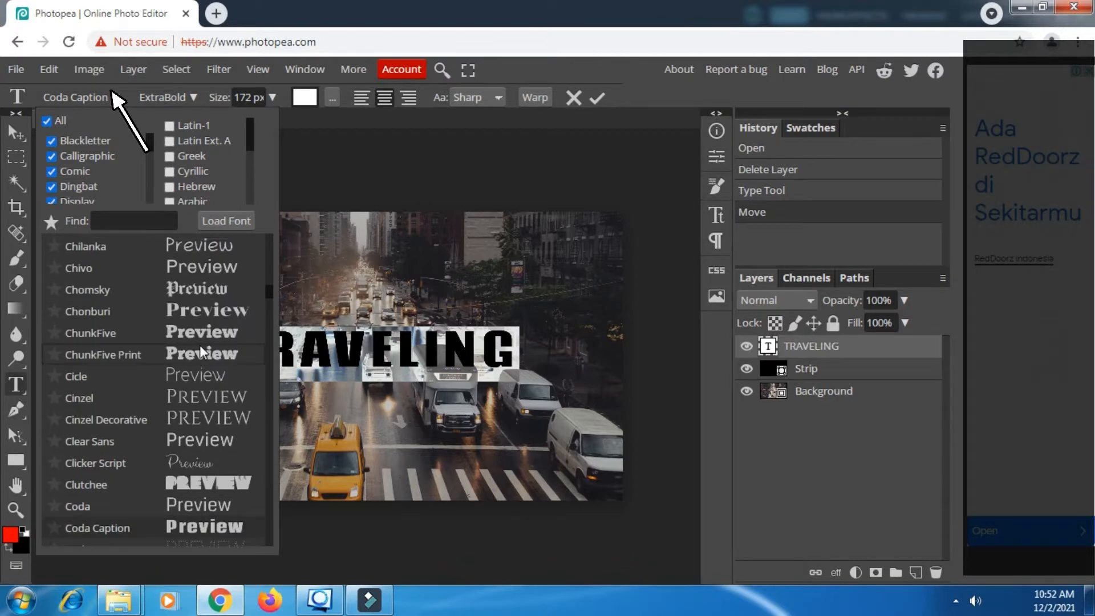
scroll(200, 345, "up", 4)
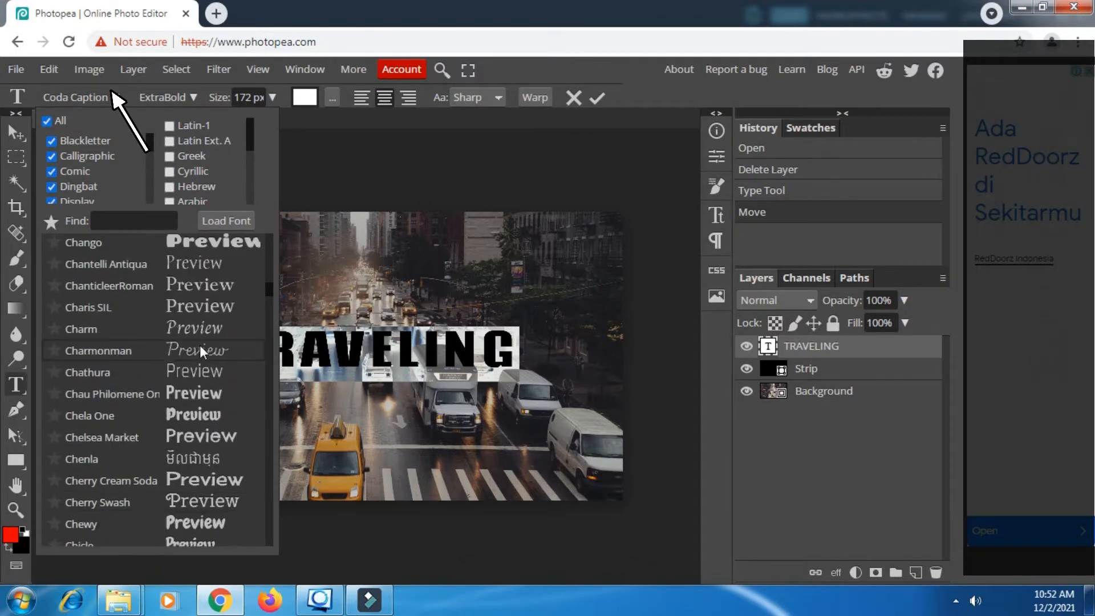
scroll(200, 345, "up", 6)
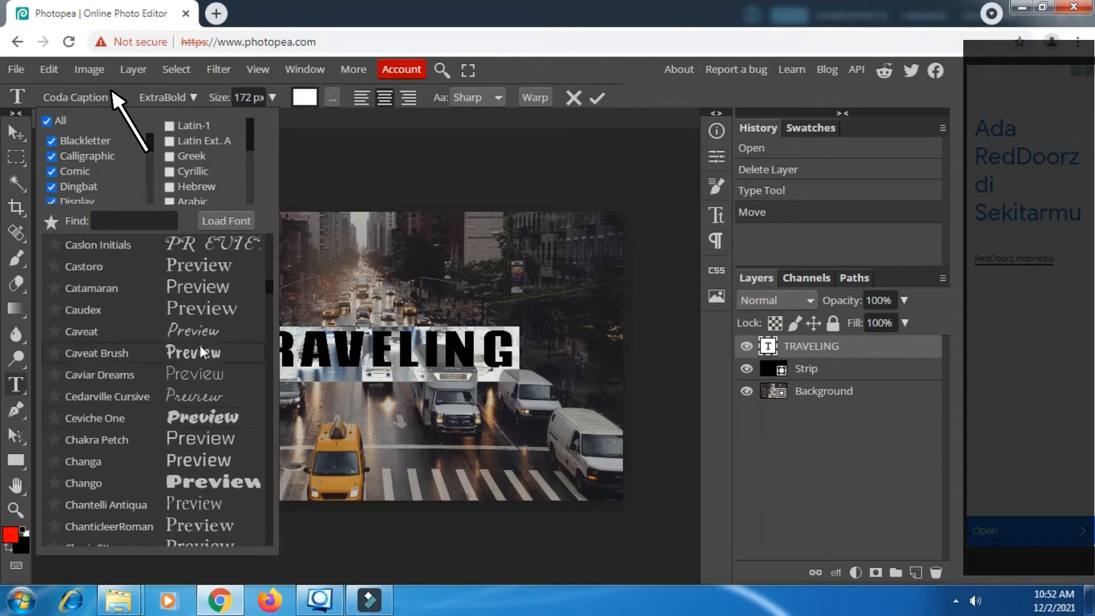
left_click(219, 416)
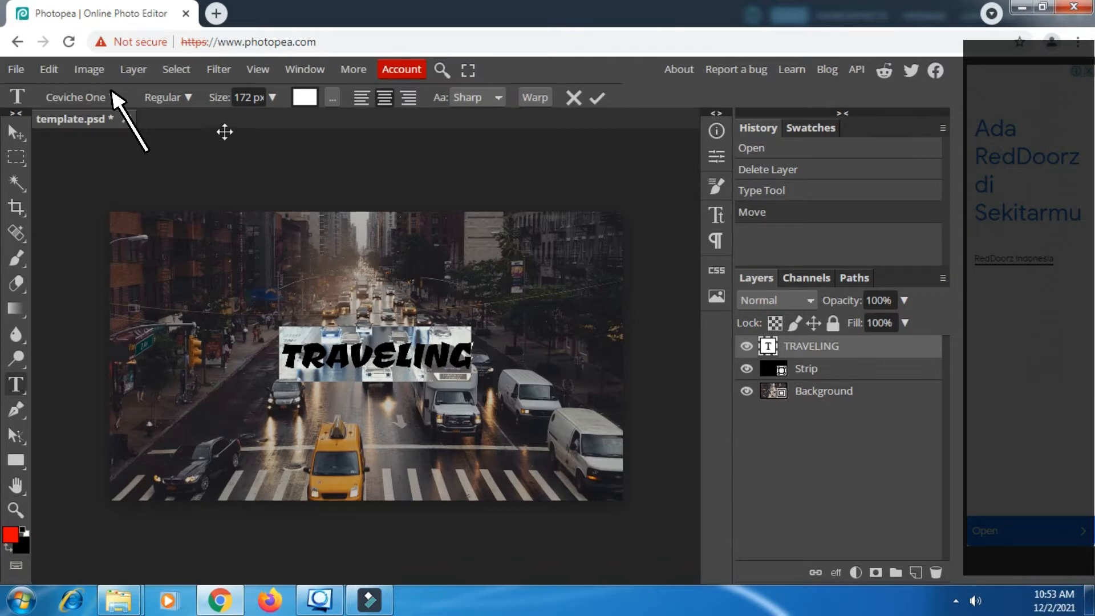
Enlarge the selected TRAVELING text to 341 px and commit the text edit.
left_click_drag(217, 98, 324, 110)
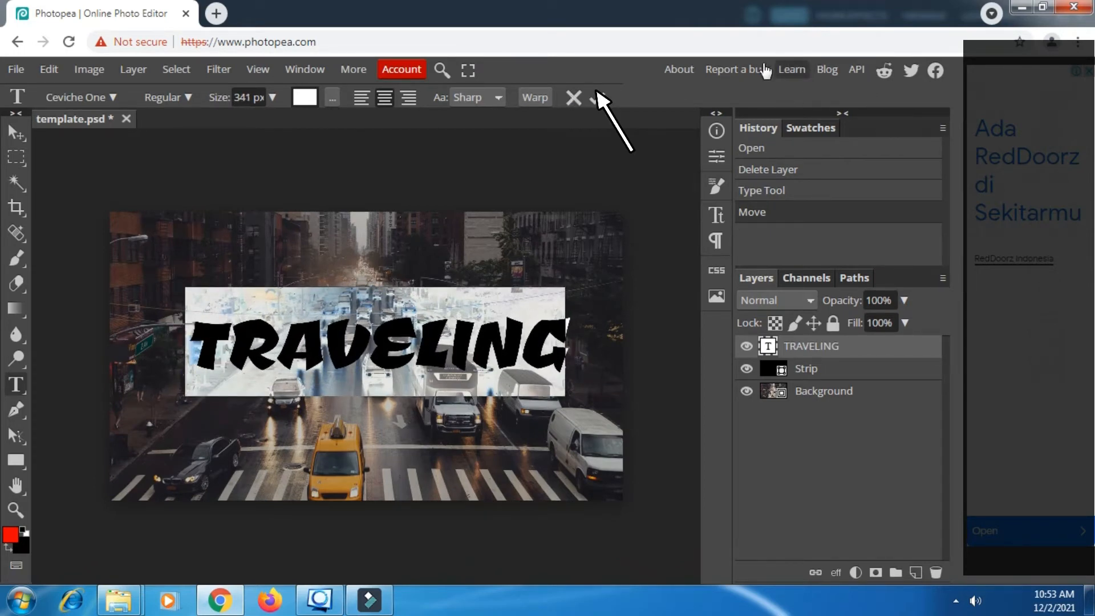
left_click(596, 94)
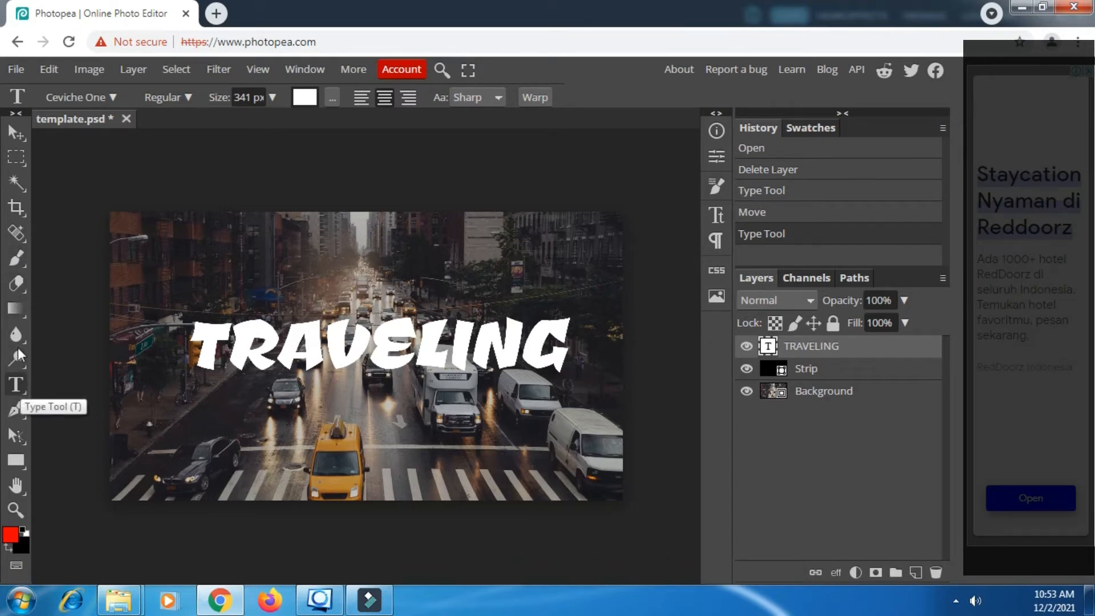
Select the whole canvas with Rectangle Select, center the TRAVELING layer horizontally and vertically within it, and deselect.
right_click(17, 159)
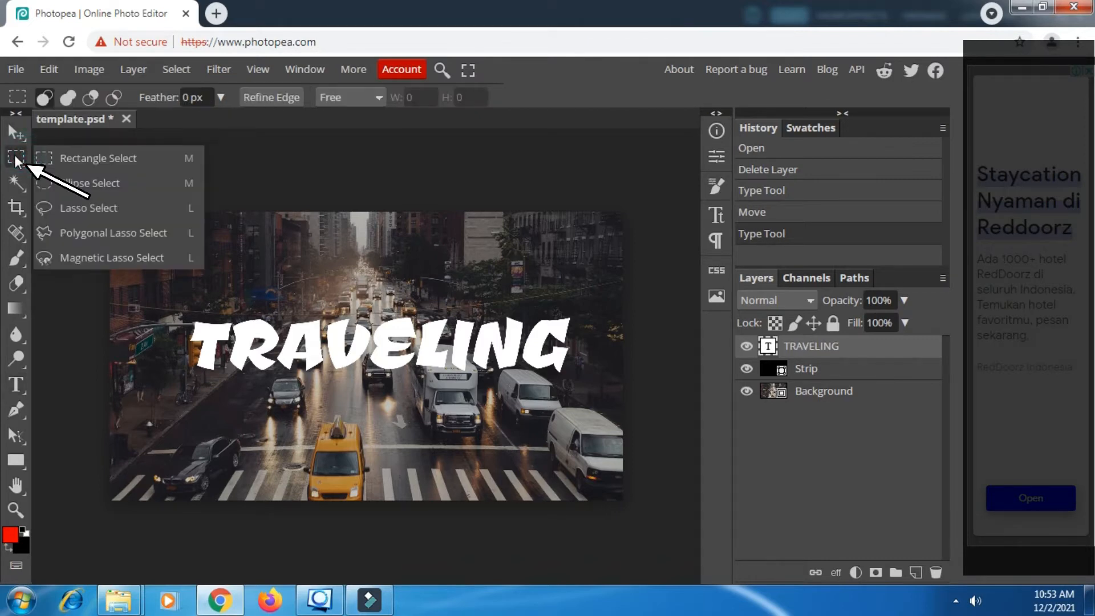
left_click(67, 153)
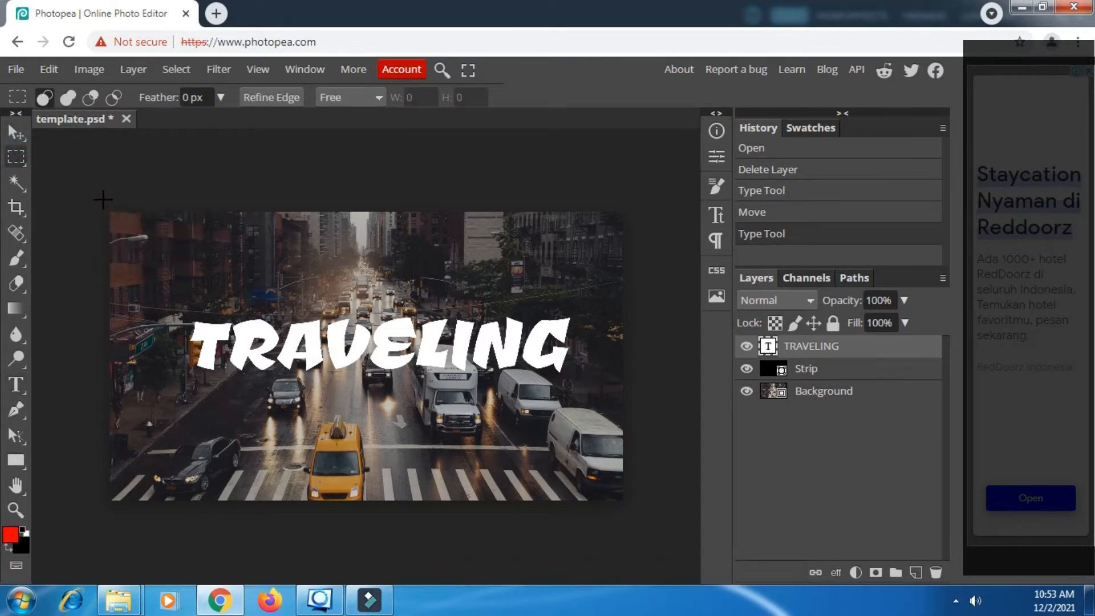
left_click_drag(98, 190, 711, 507)
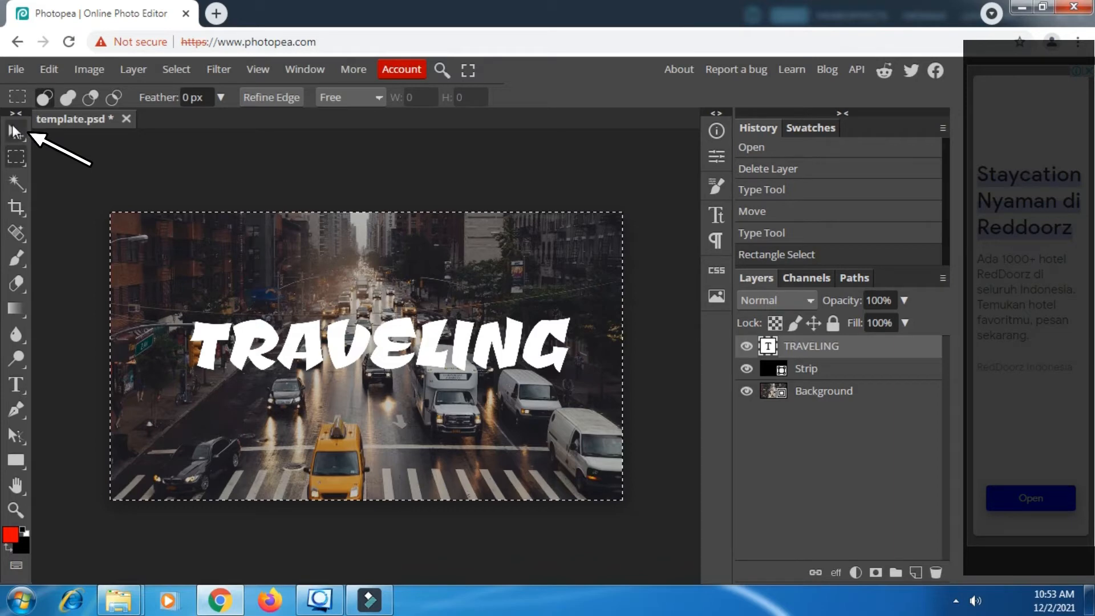
left_click(14, 131)
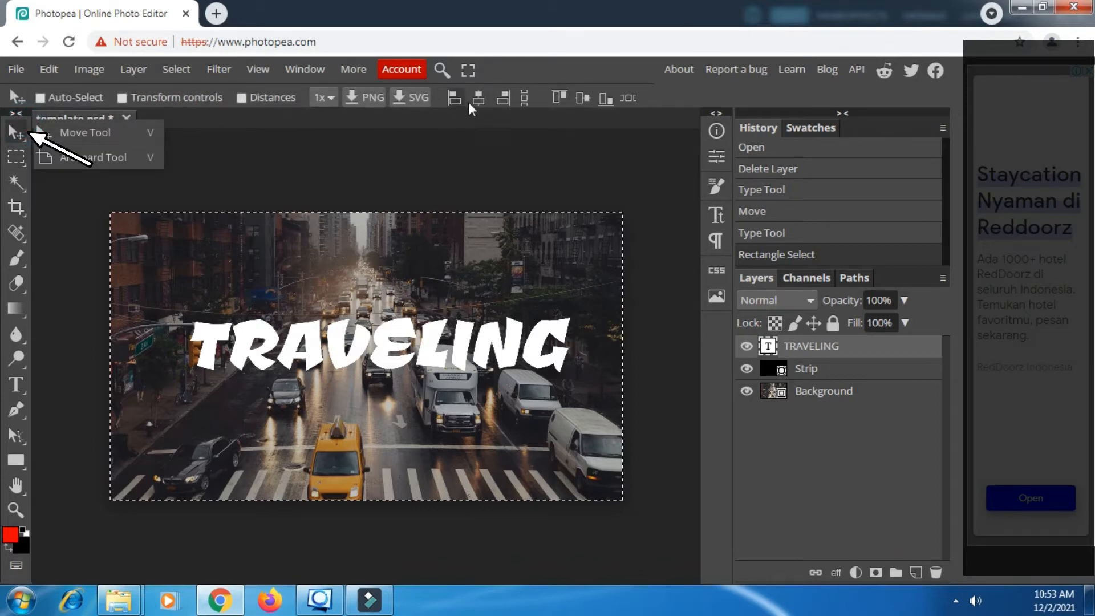
left_click(478, 99)
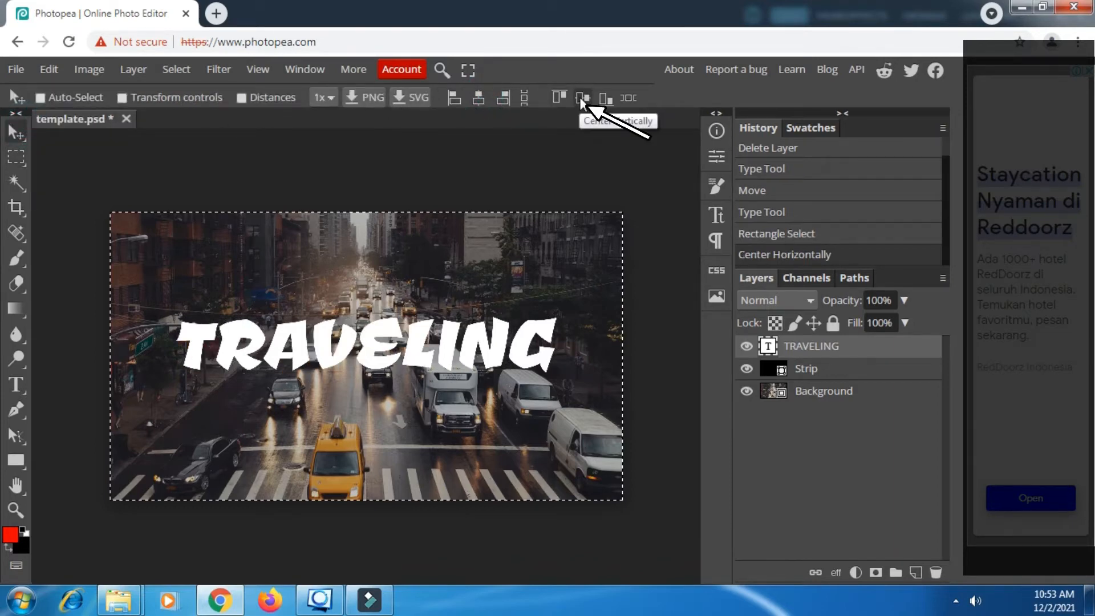
left_click(580, 98)
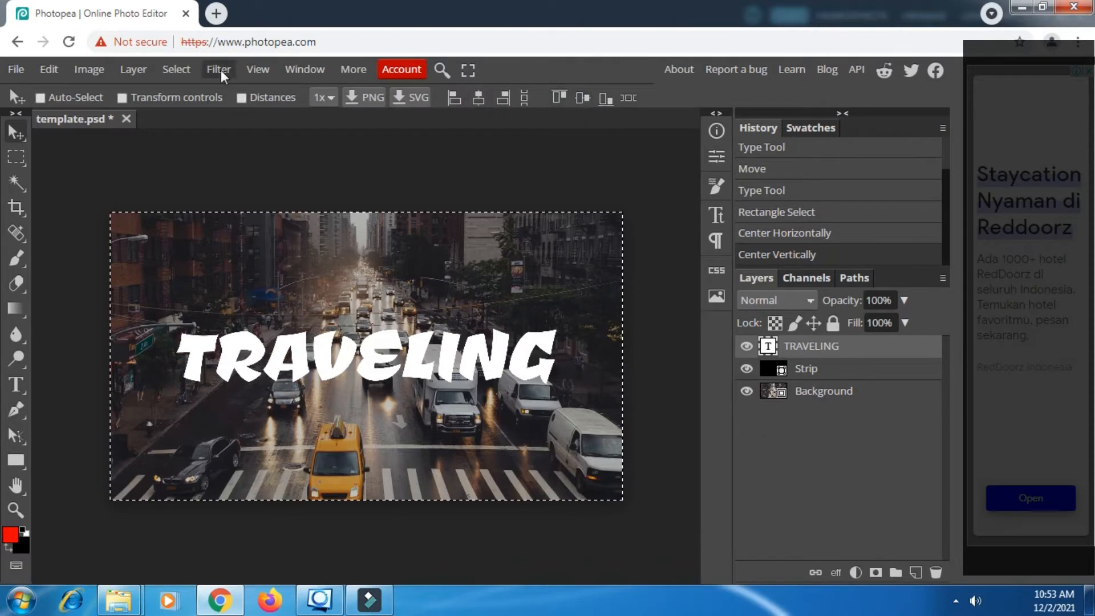
left_click(177, 71)
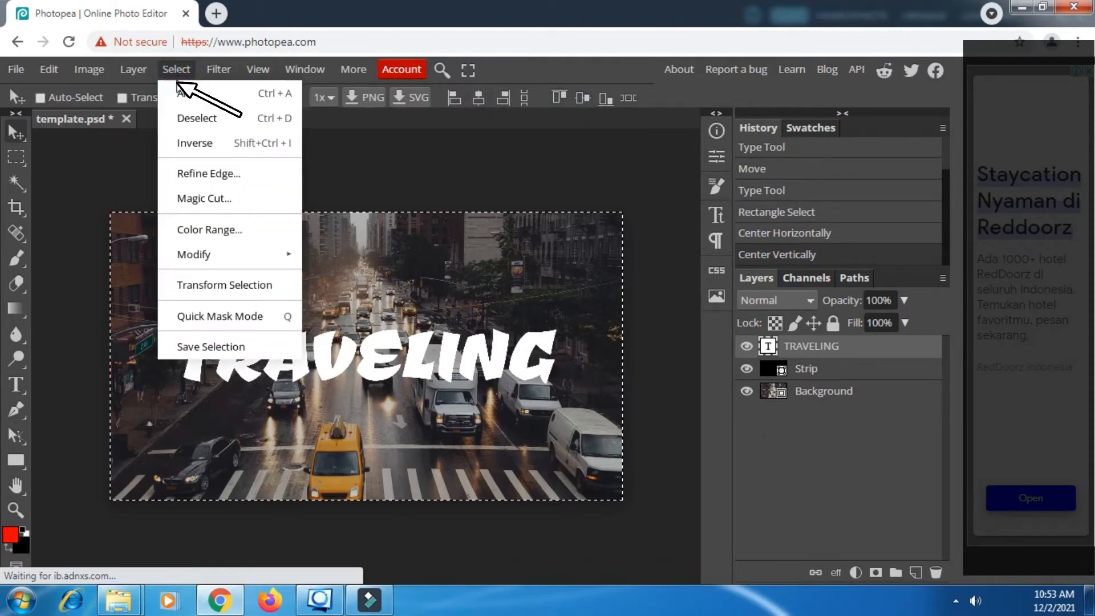
left_click(239, 120)
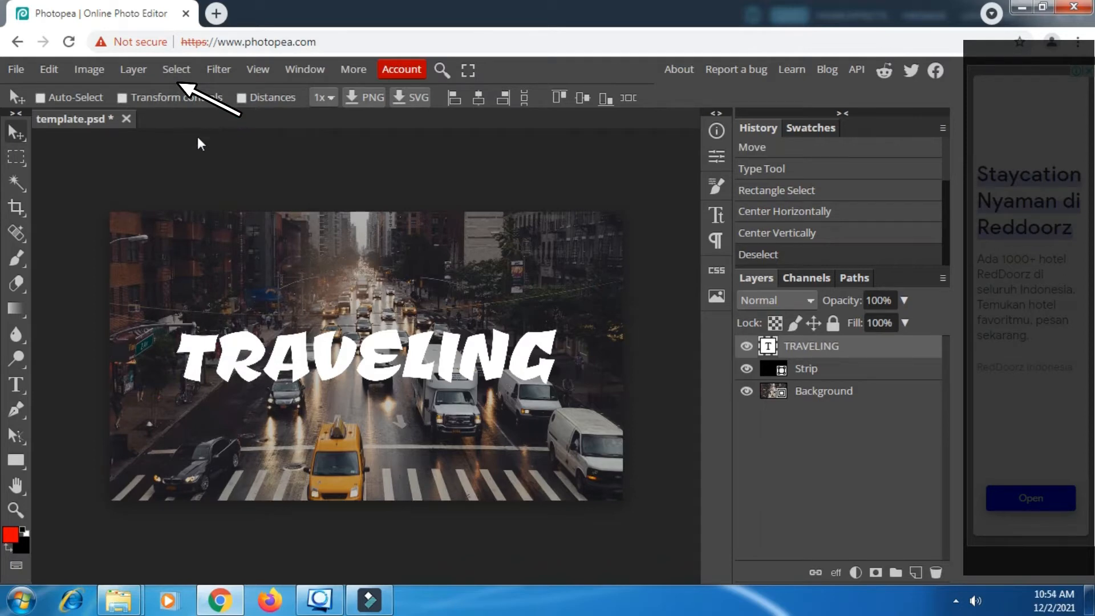
Open the TRAVELING layer's blending options and enable a Gradient Overlay, keeping the text in view.
right_click(812, 355)
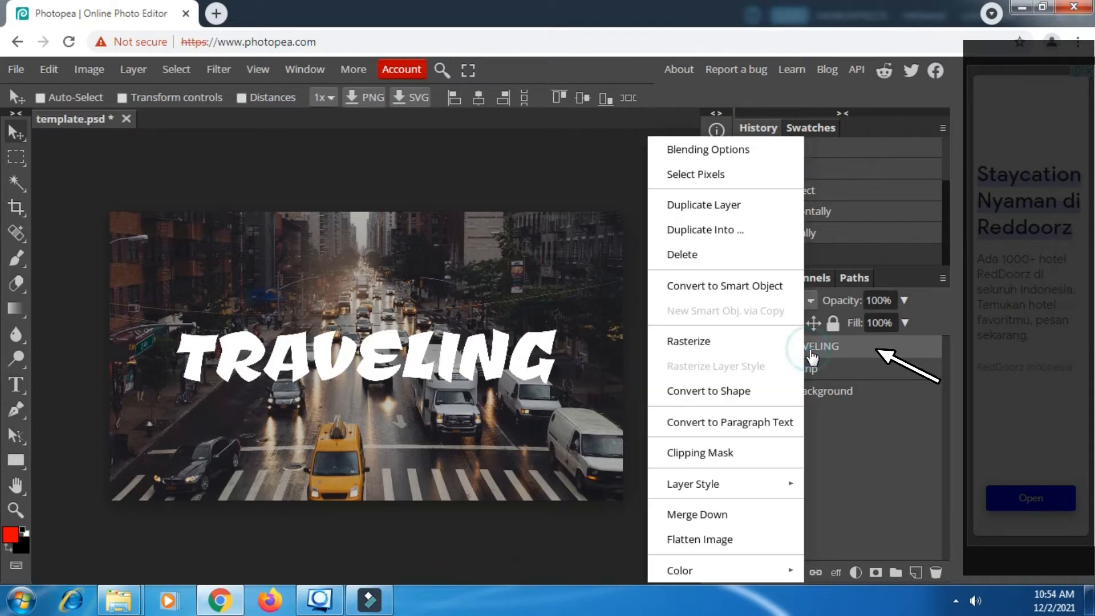
left_click(721, 151)
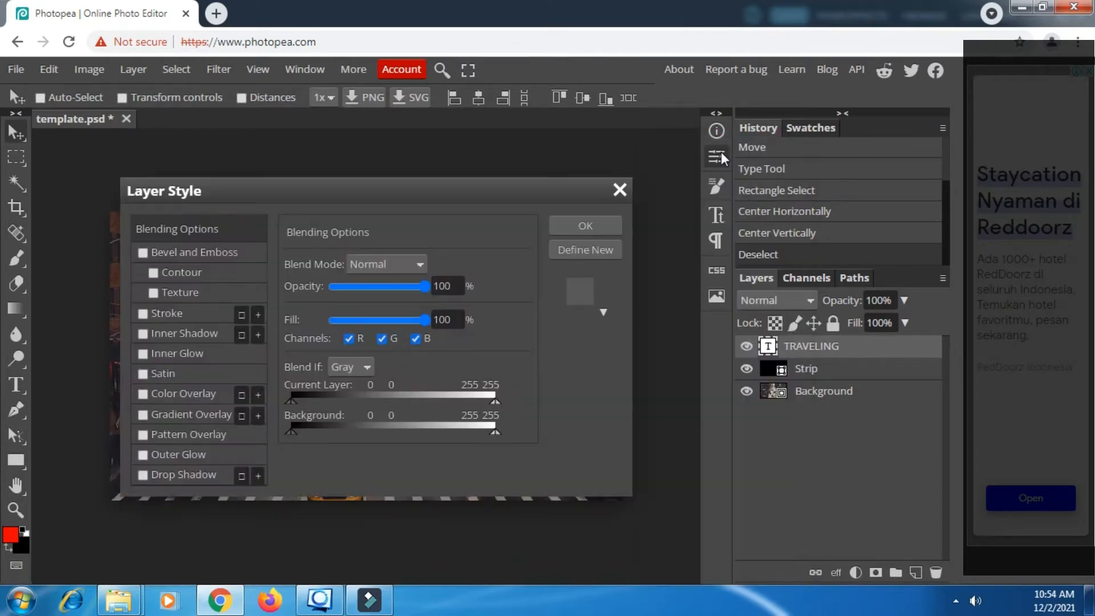
left_click_drag(413, 188, 802, 142)
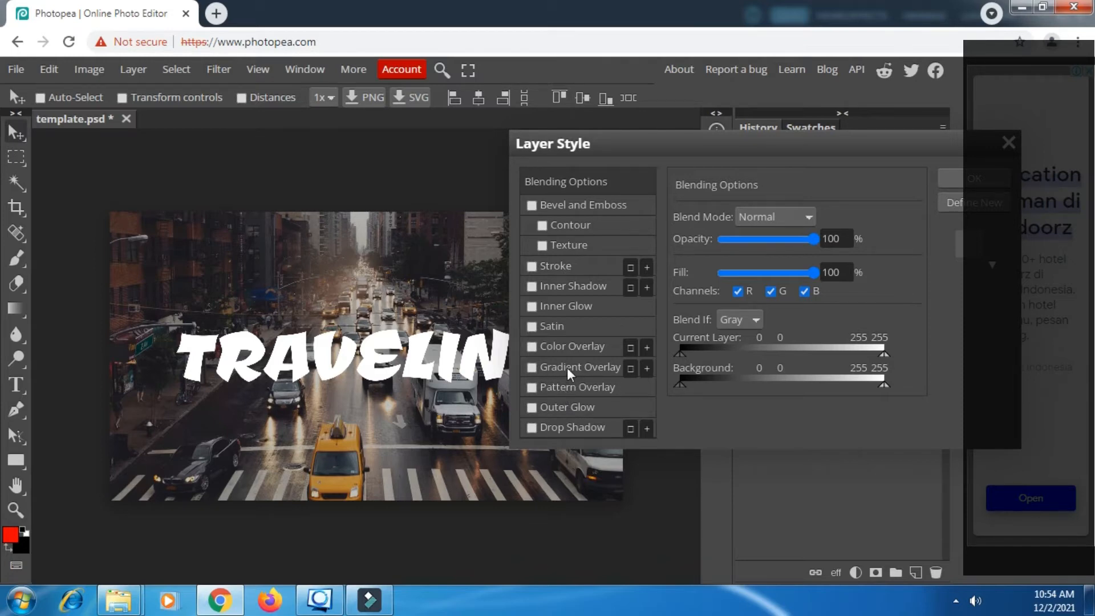
left_click(532, 368)
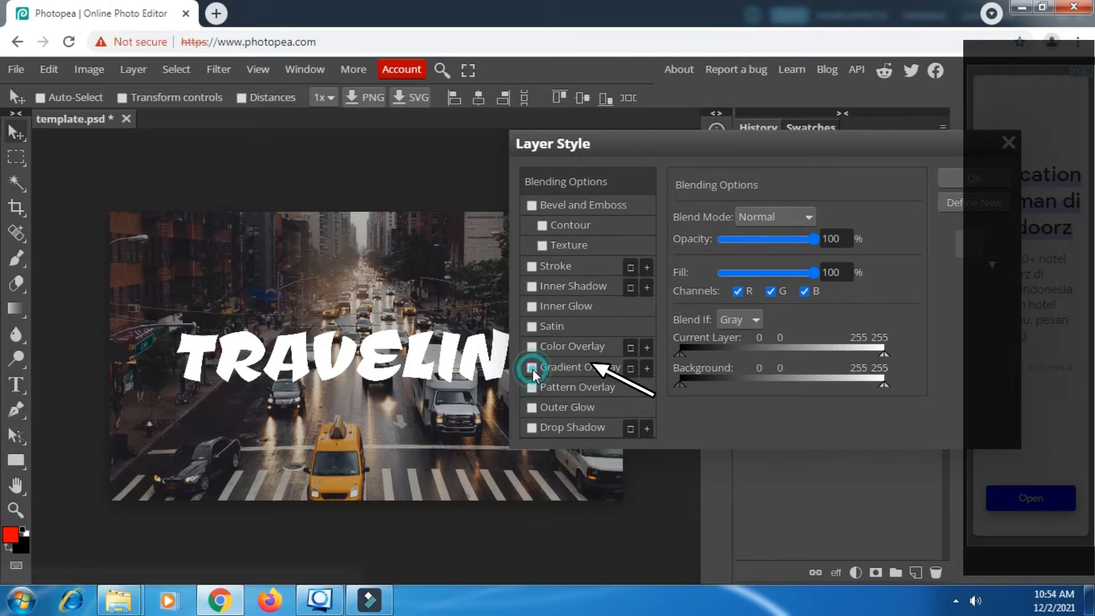
left_click(586, 368)
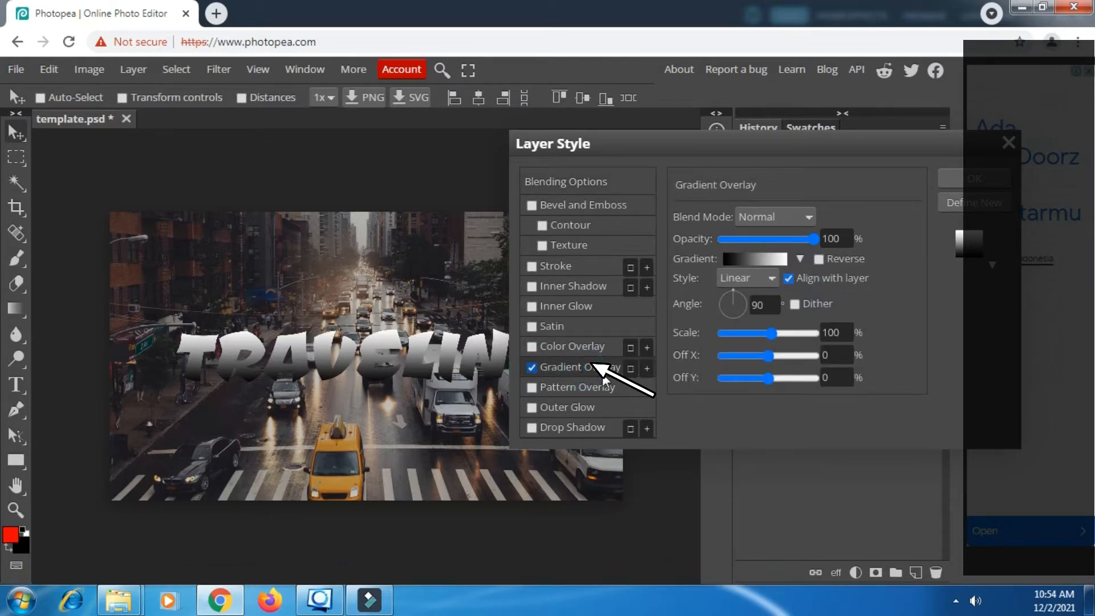
Edit the overlay gradient and set its color stop at 0% to orange fe8105.
left_click(754, 260)
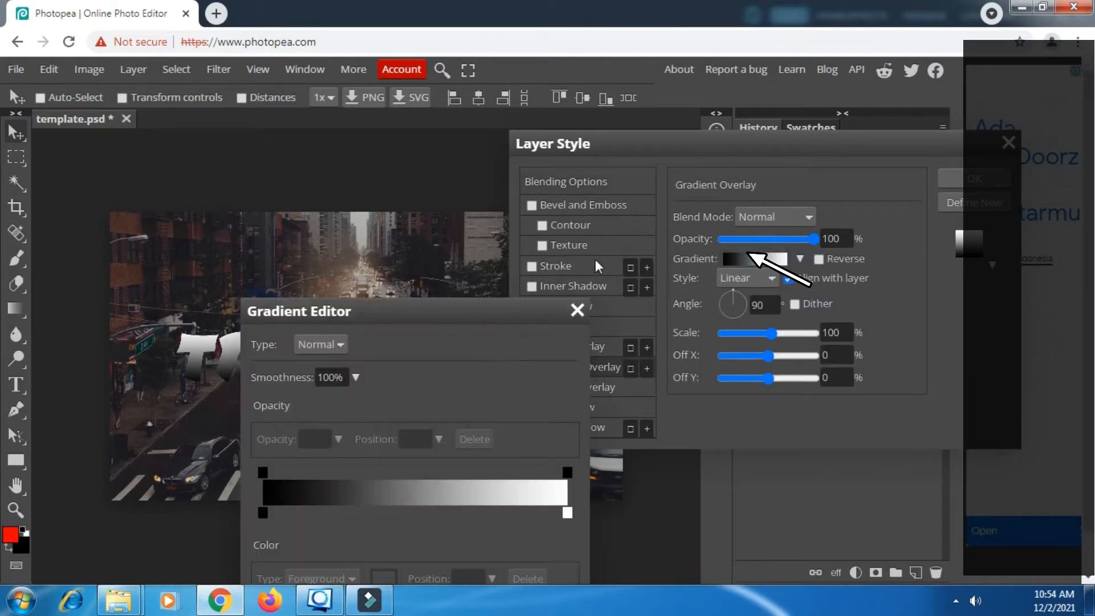
left_click_drag(431, 308, 782, 91)
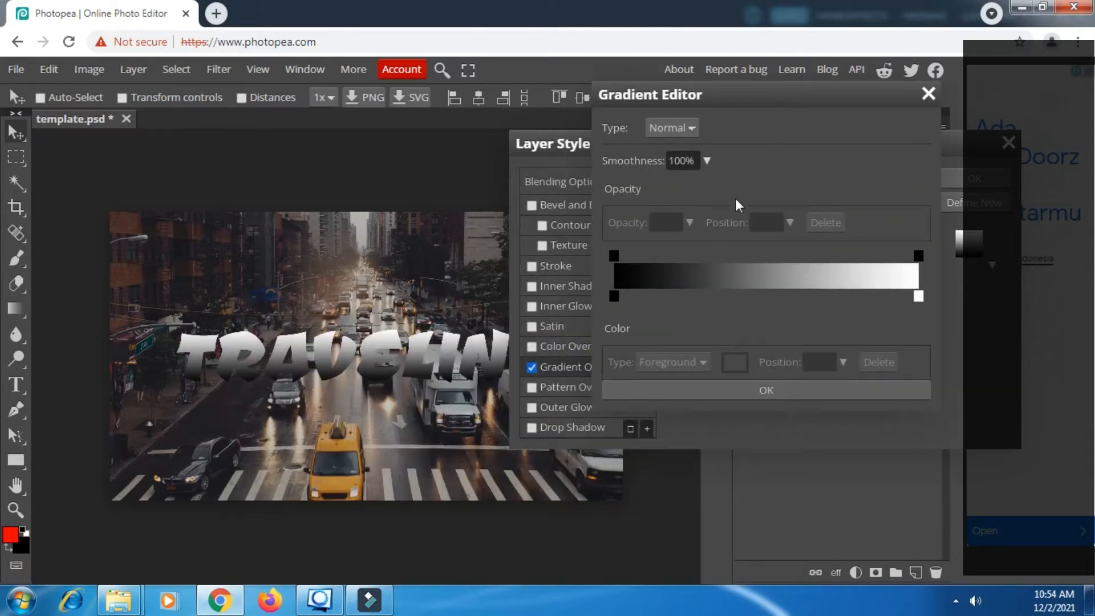
left_click(614, 296)
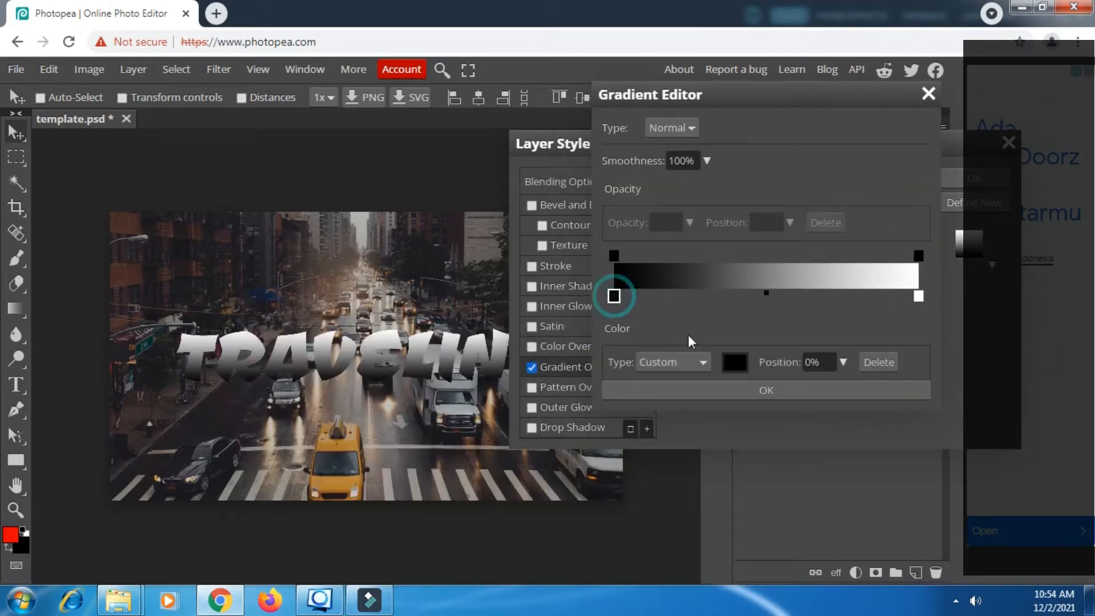
left_click(744, 369)
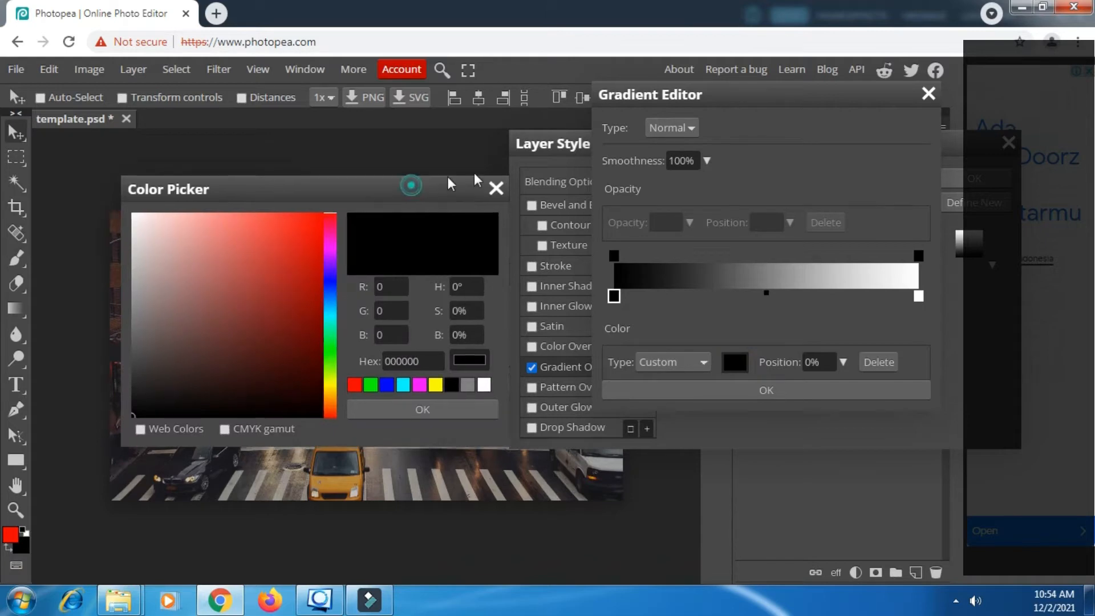
left_click_drag(411, 185, 780, 150)
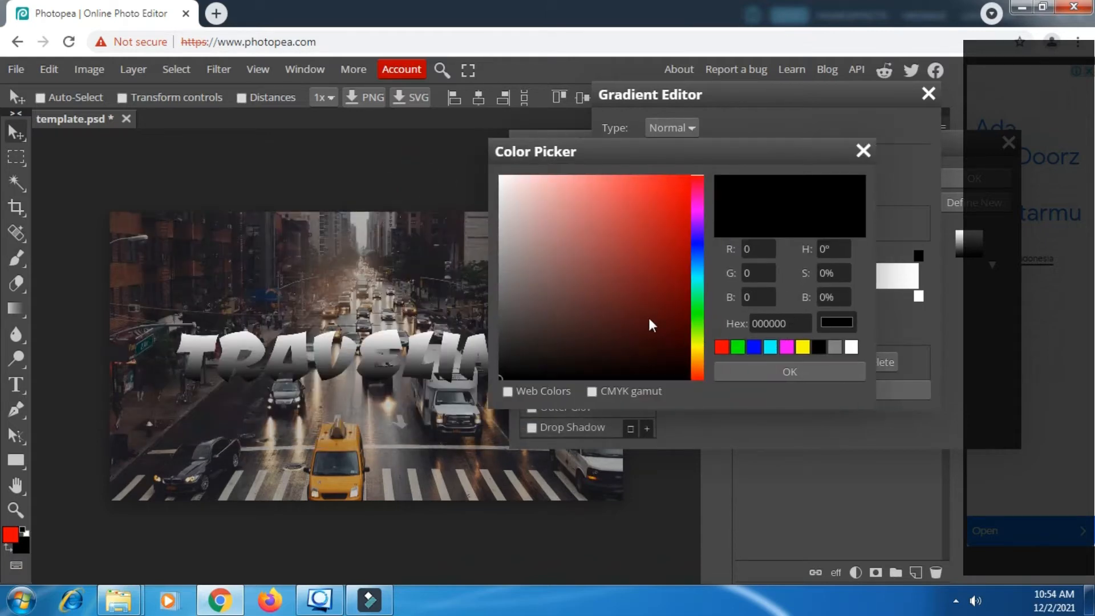
left_click(701, 359)
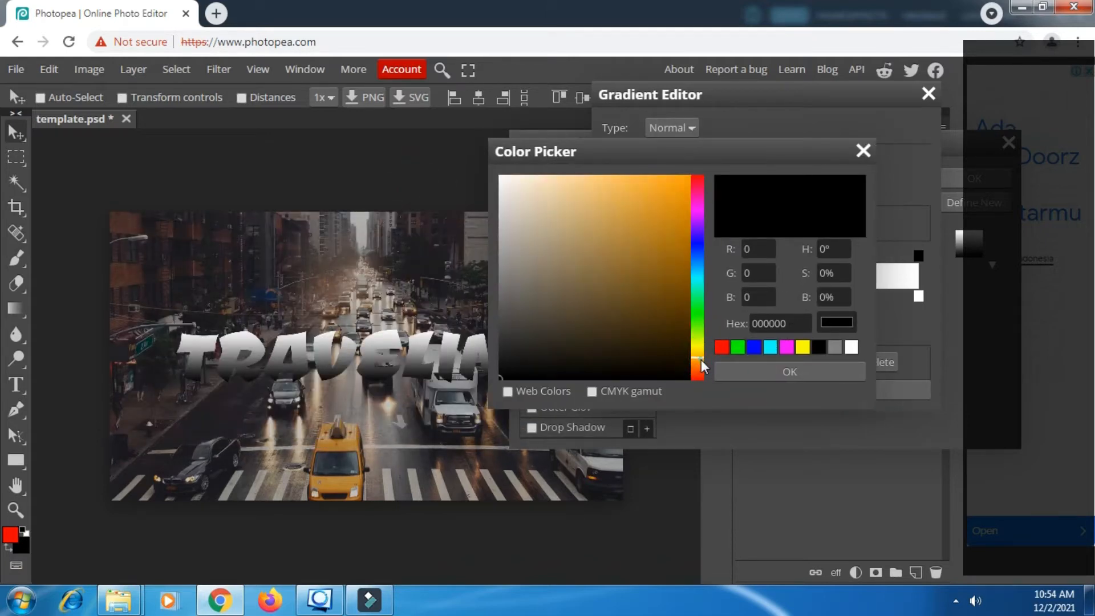
left_click_drag(637, 199, 688, 176)
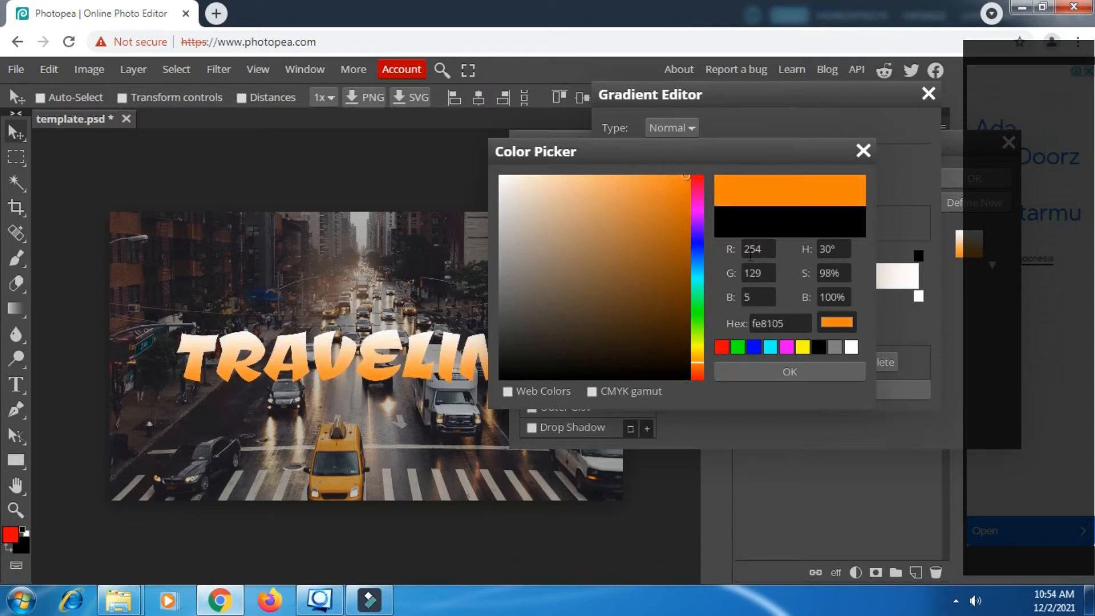
left_click(803, 370)
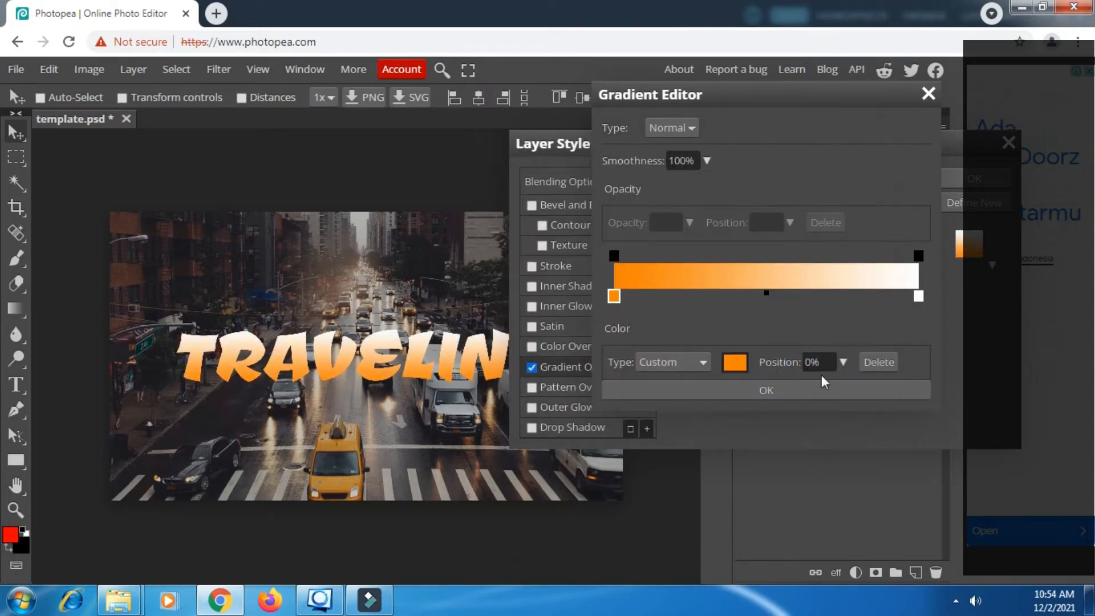
Set the gradient's color stop at 100% to light blue 48ebff and apply the gradient and layer style.
left_click(918, 295)
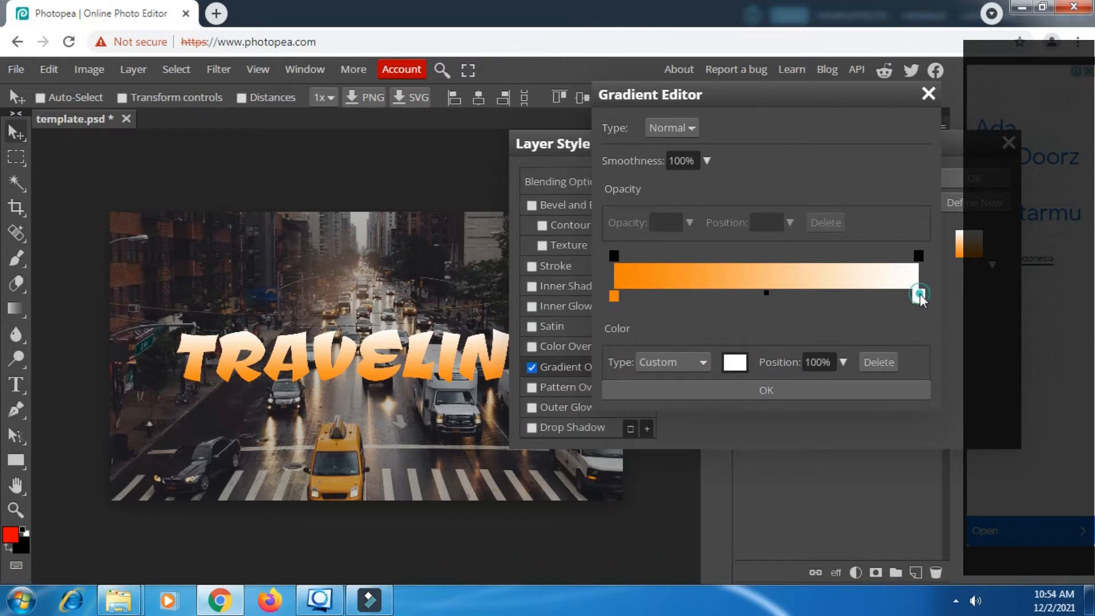
left_click(735, 365)
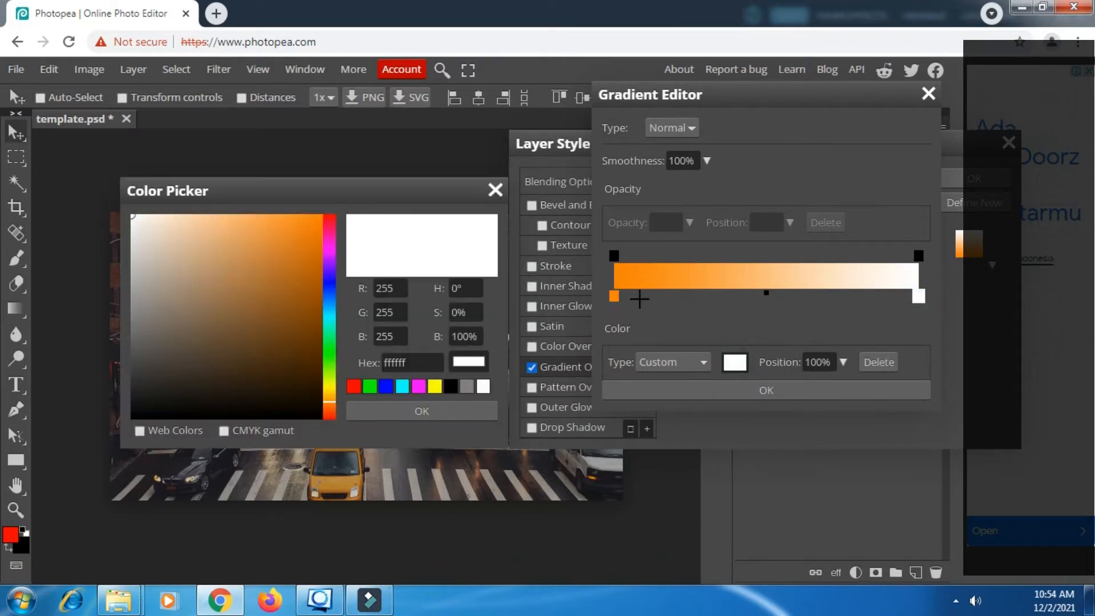
left_click(327, 305)
left_click(332, 318)
left_click(334, 313)
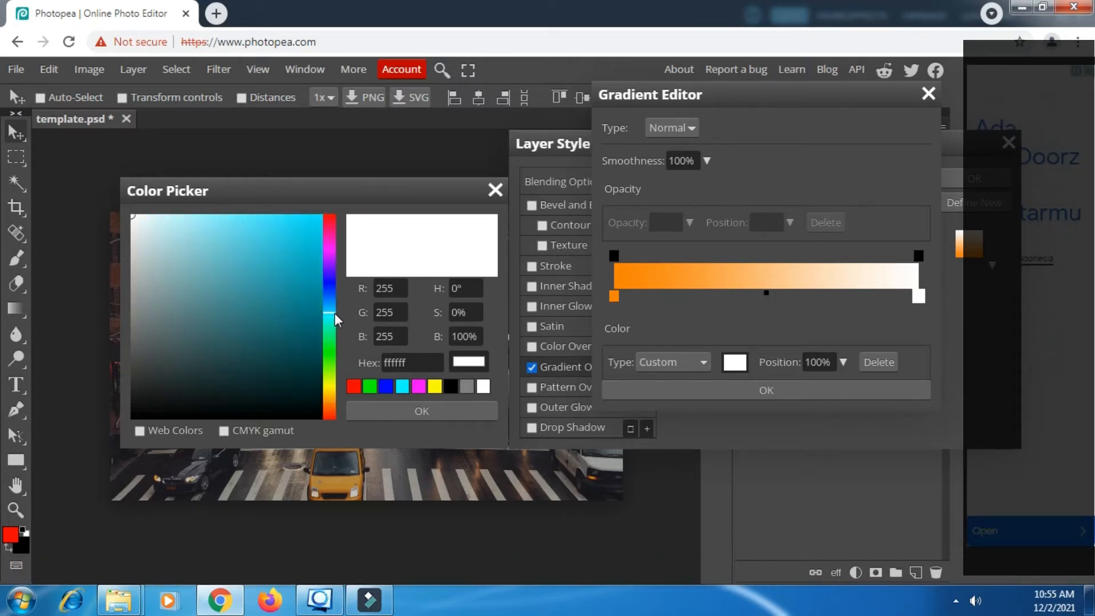
left_click_drag(312, 215, 269, 211)
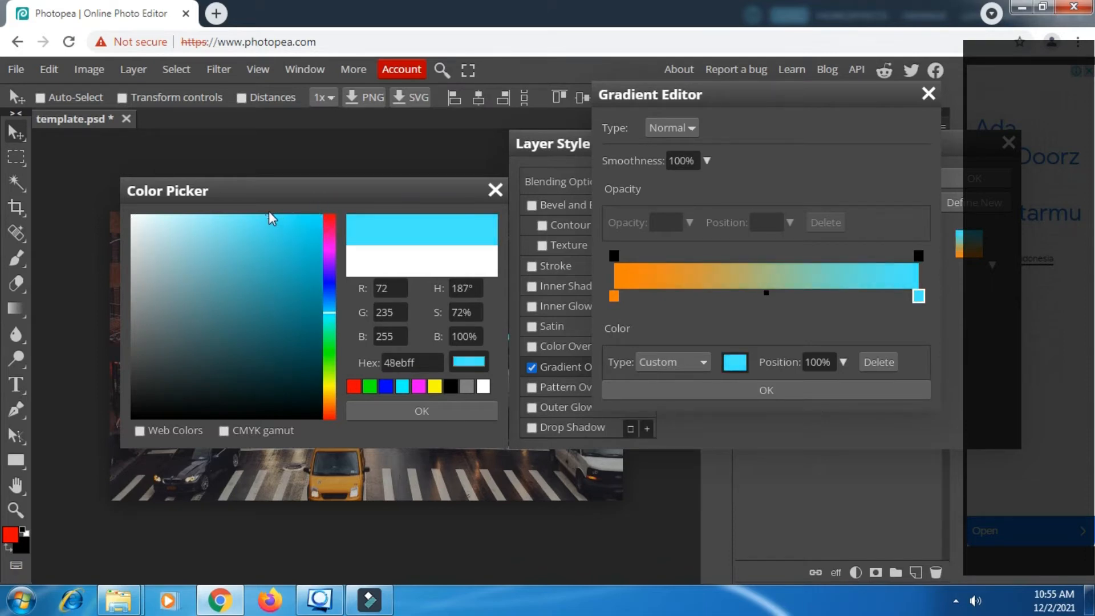
left_click(420, 411)
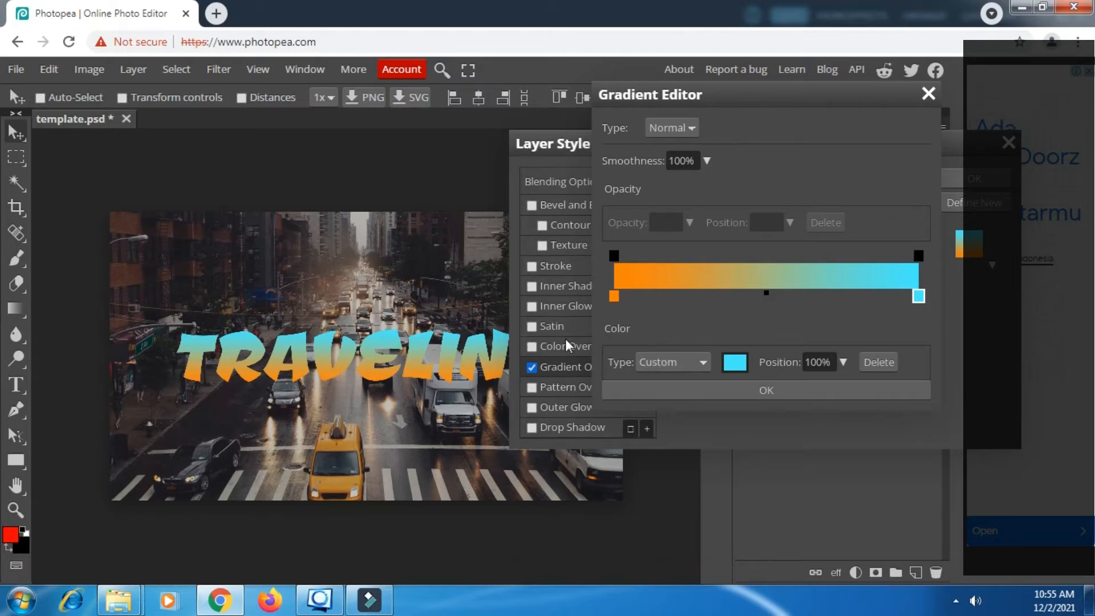
left_click(769, 394)
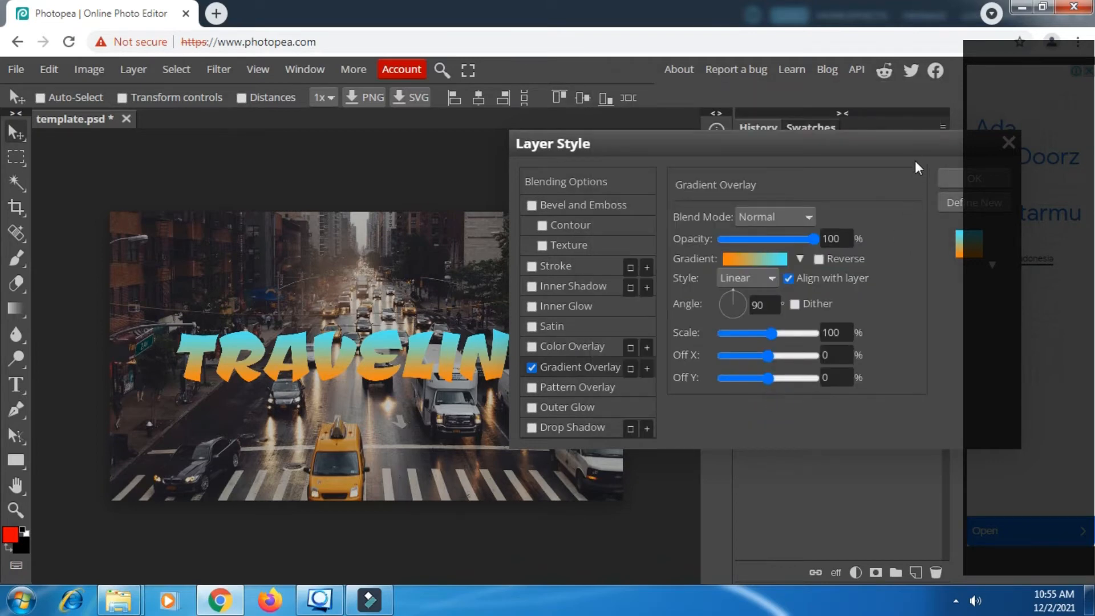
left_click_drag(901, 143, 772, 133)
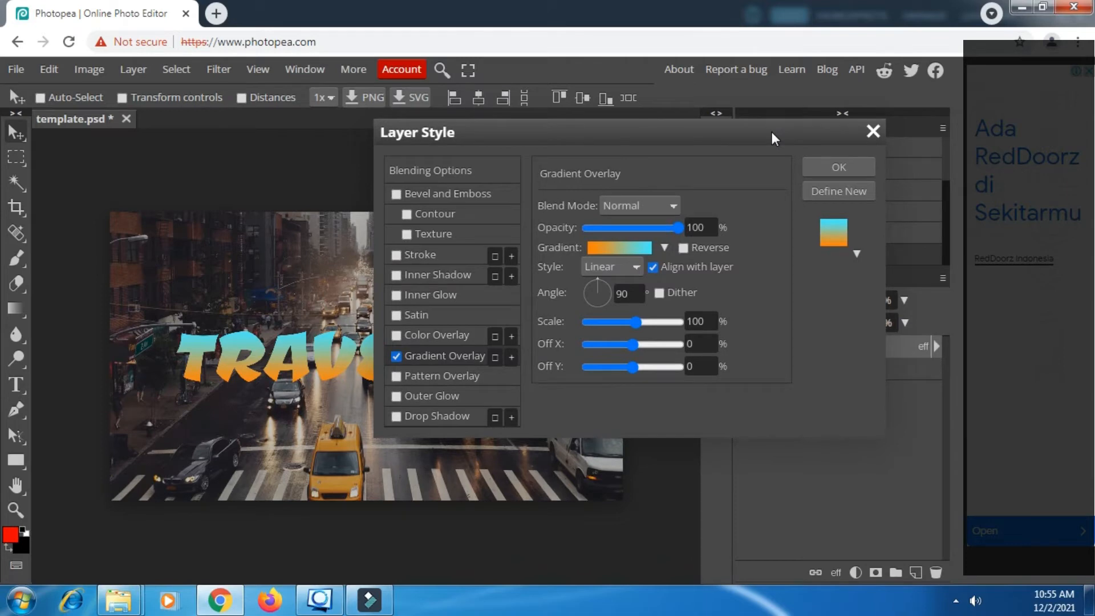
left_click(838, 168)
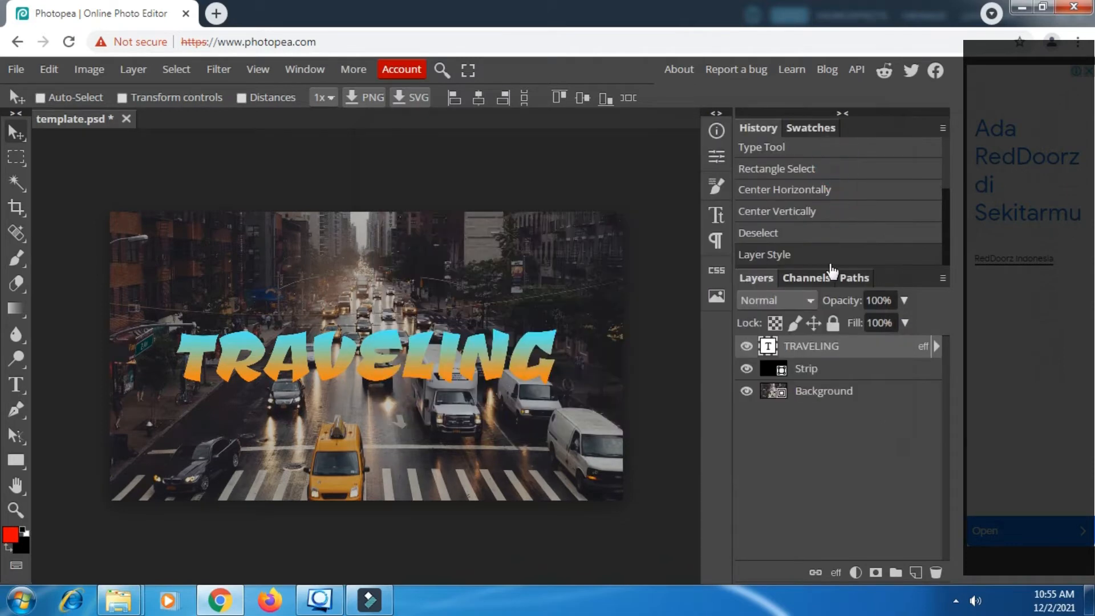
Rasterize the TRAVELING layer's style and duplicate the layer.
right_click(830, 350)
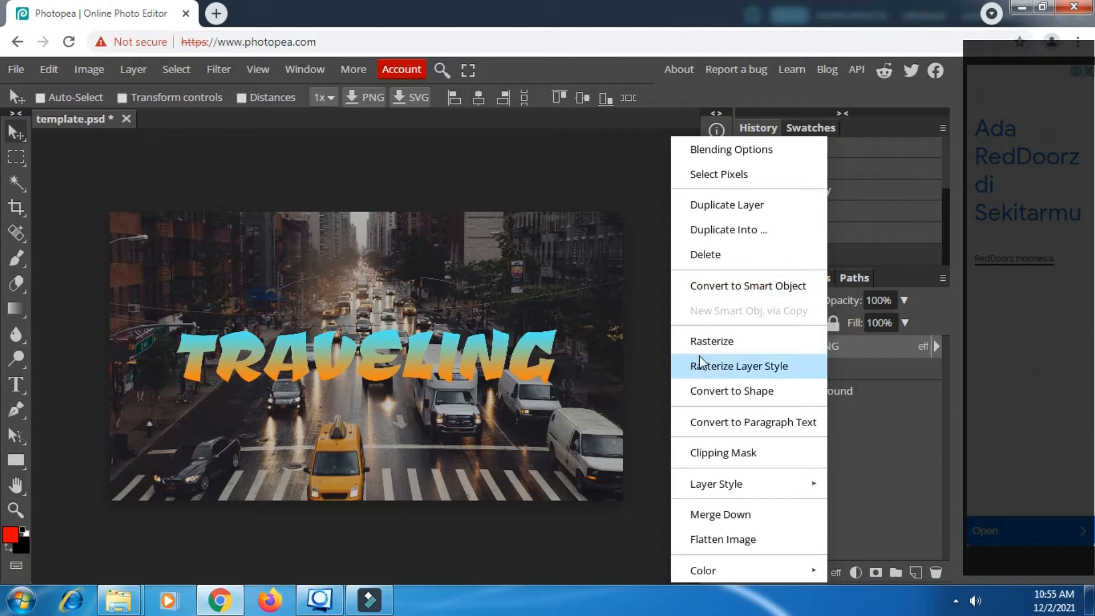
left_click(764, 367)
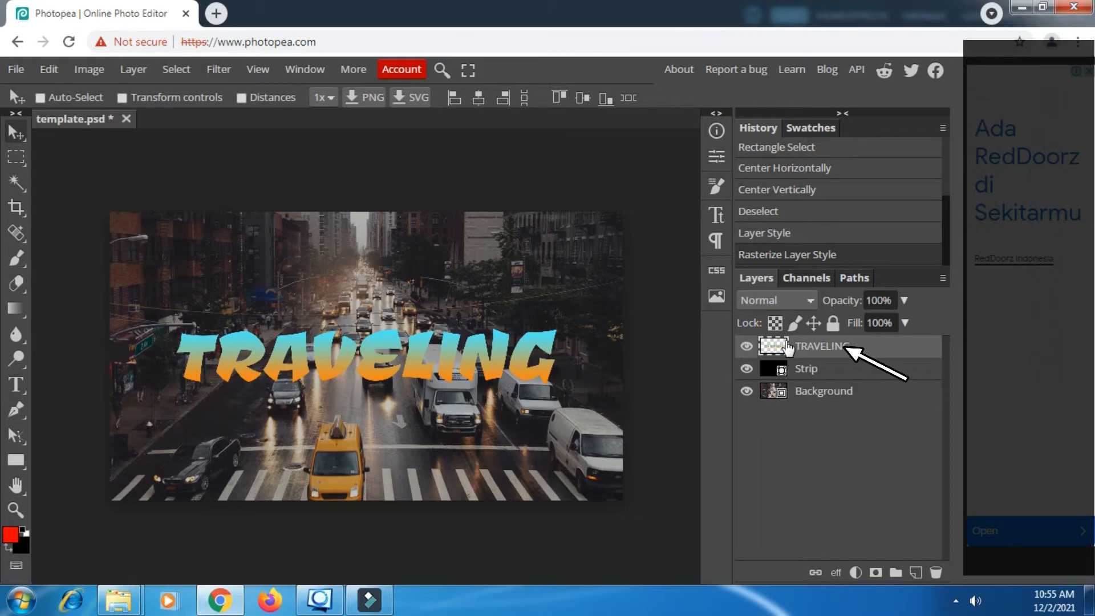
right_click(831, 346)
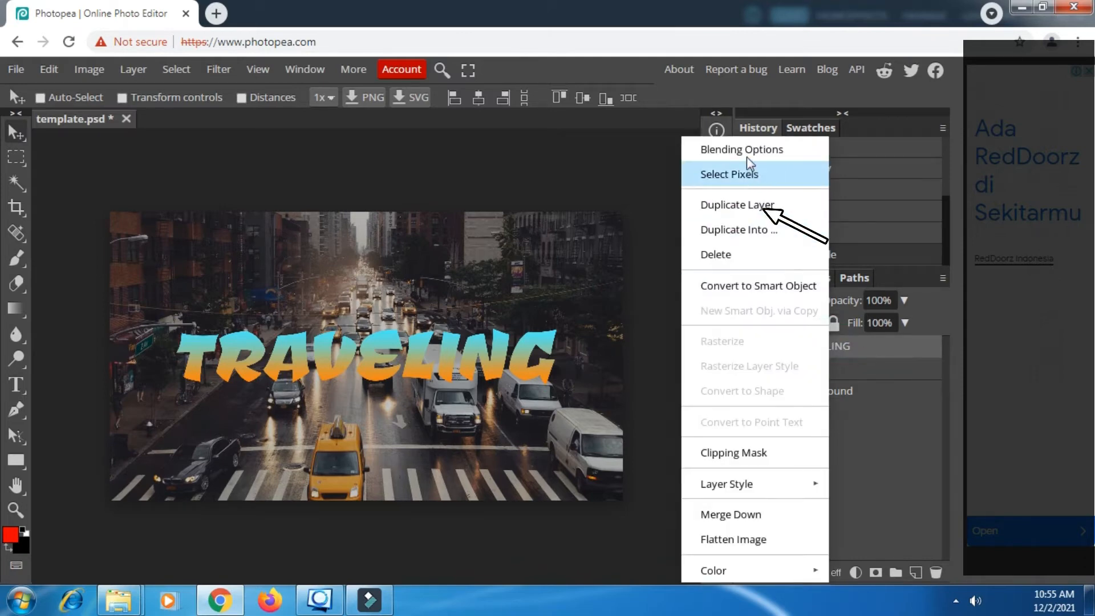
left_click(744, 207)
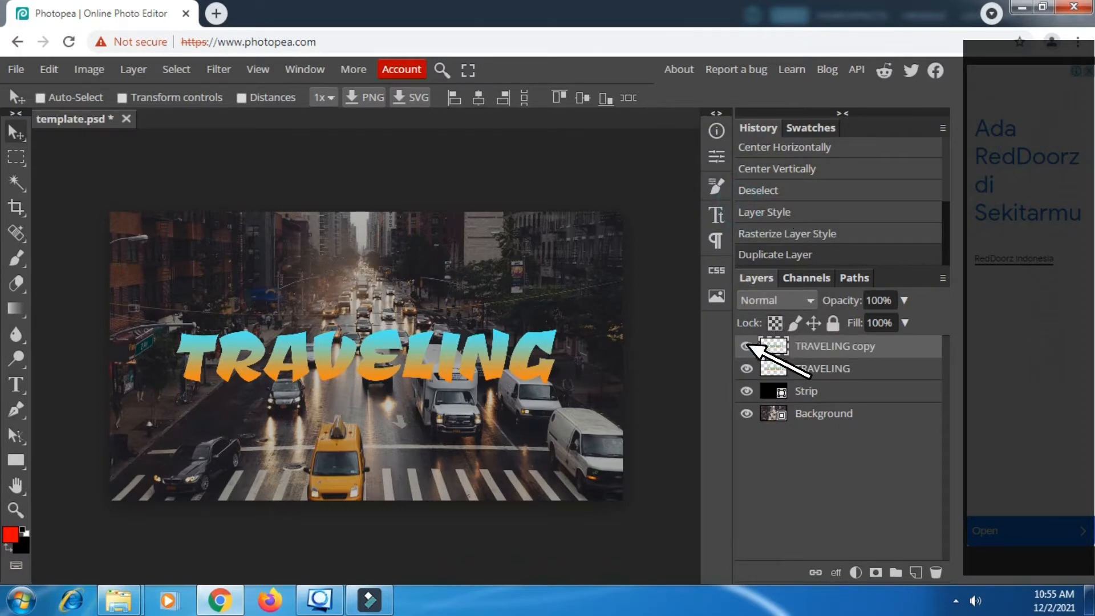
Turn the original TRAVELING layer black with a Hue/Saturation lightness of -100, hiding the TRAVELING copy only during the adjustment.
left_click(747, 347)
left_click(820, 370)
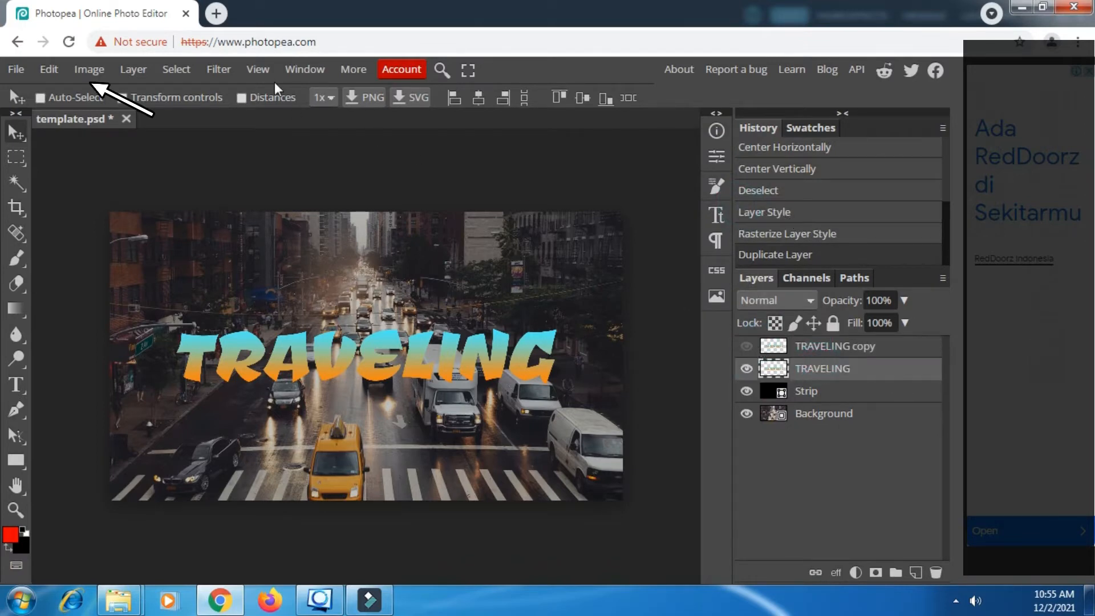
left_click(91, 70)
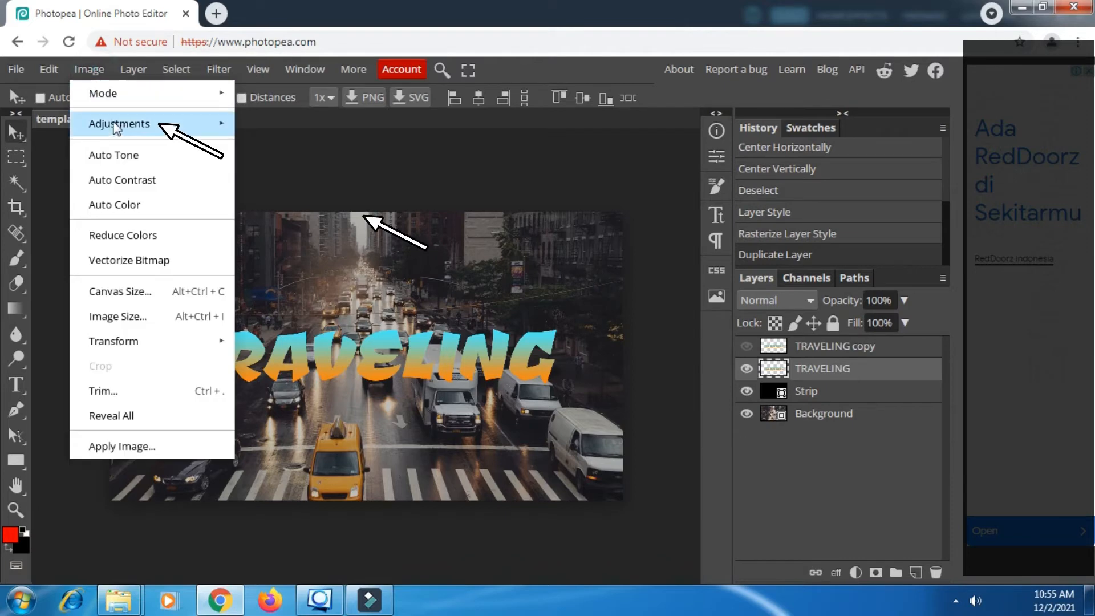
mouse_move(115, 124)
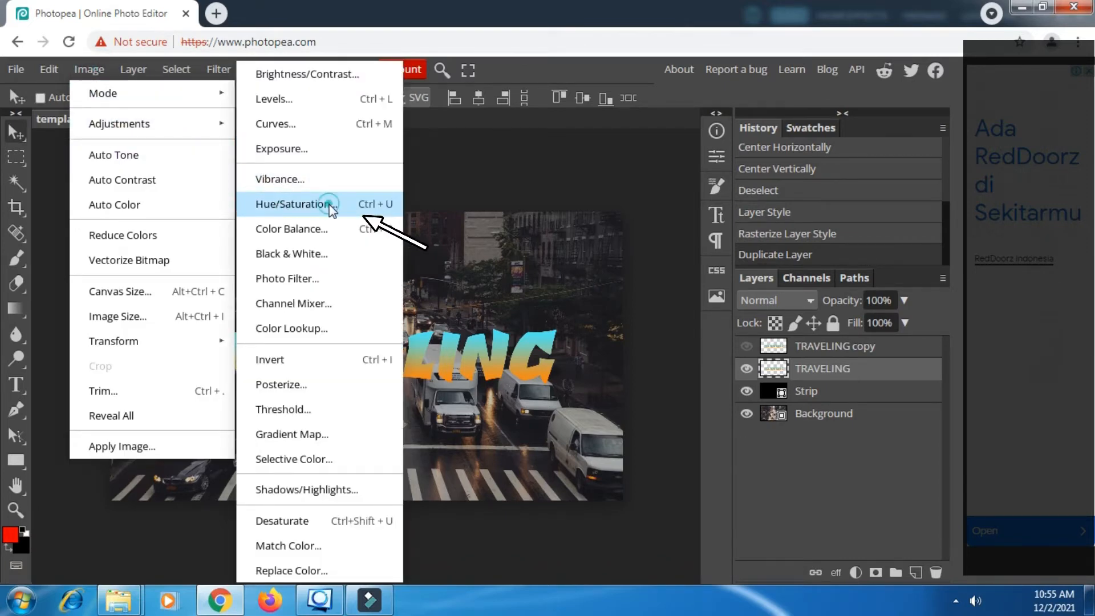
left_click(279, 205)
left_click_drag(397, 189, 990, 156)
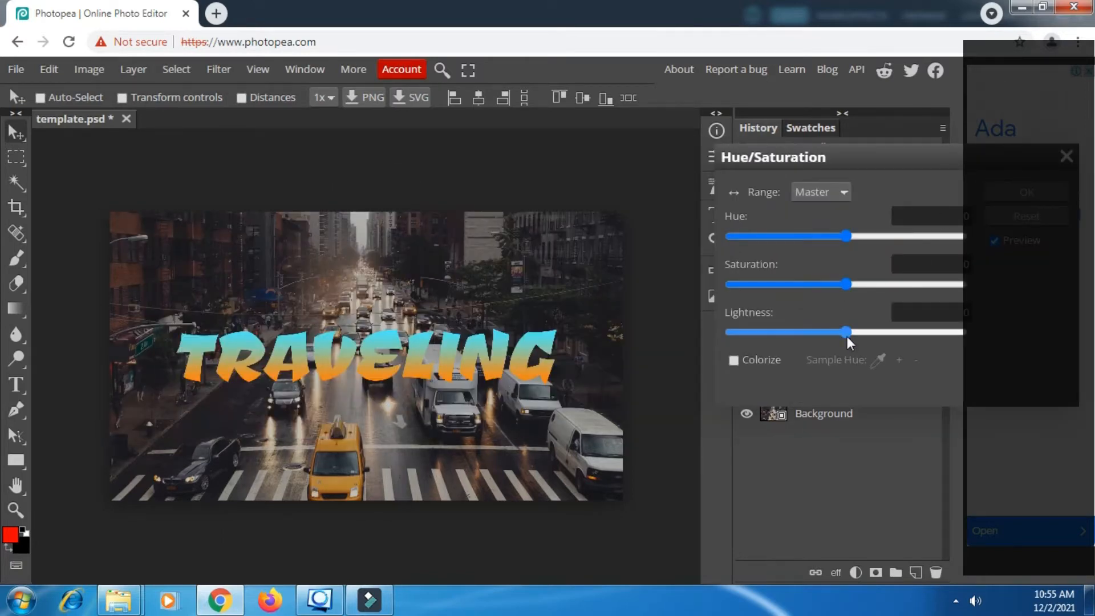
left_click_drag(847, 337, 706, 340)
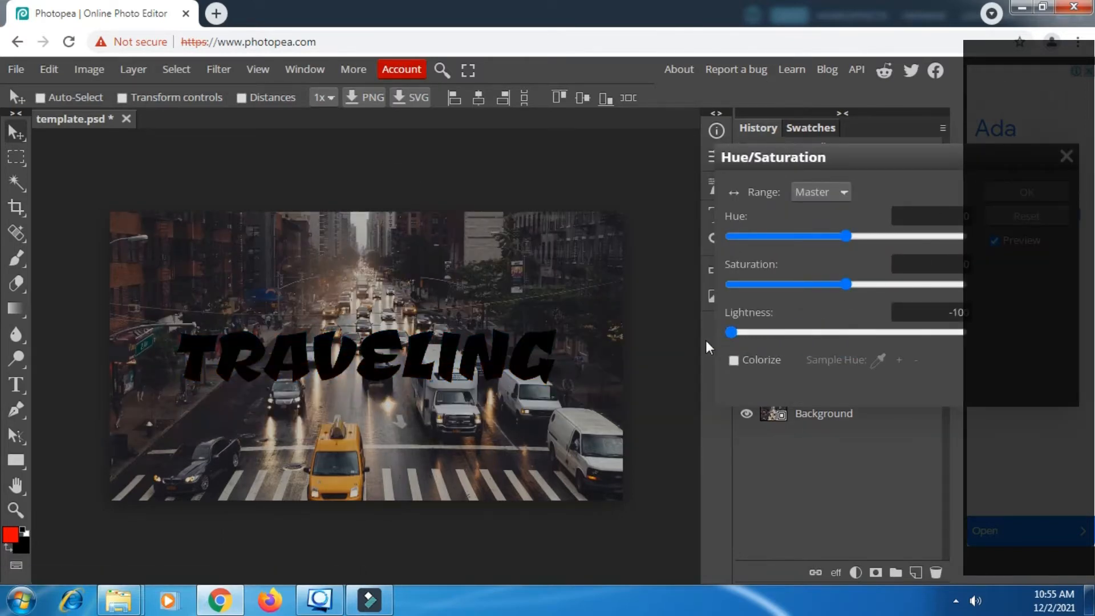
left_click_drag(889, 162, 575, 122)
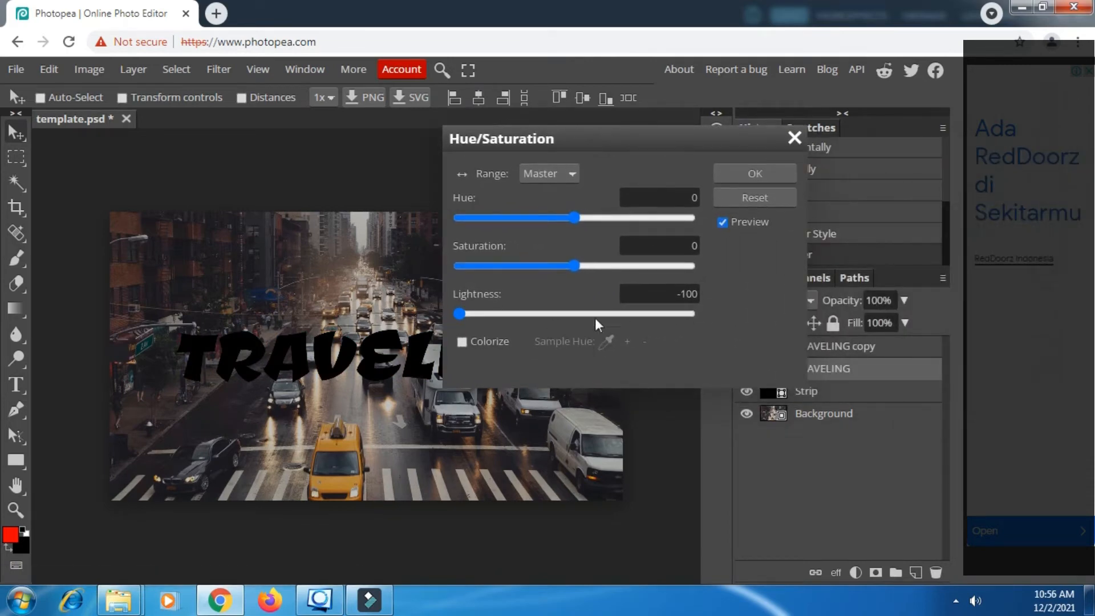
left_click(758, 180)
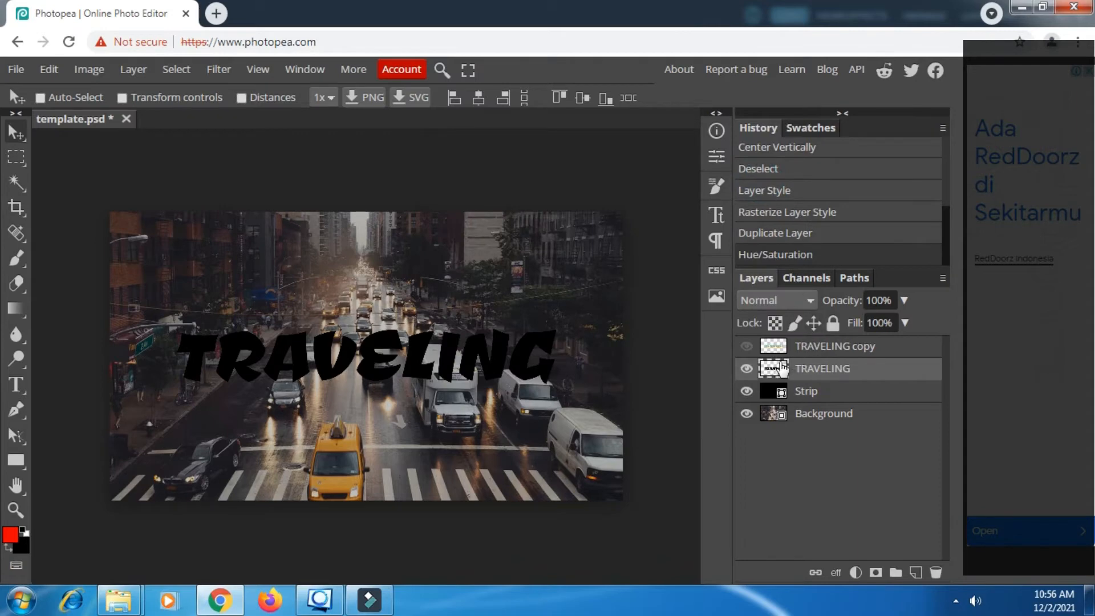
left_click(746, 346)
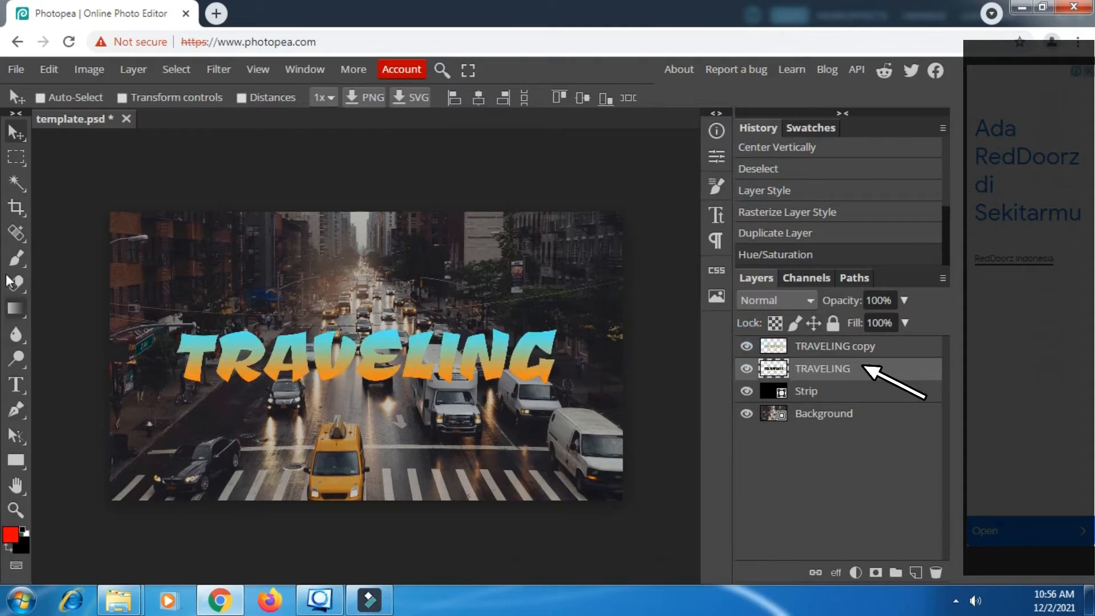
Shift the black TRAVELING layer slightly to the right, constrained horizontally, so it forms a shadow behind the gradient text.
left_click(20, 565)
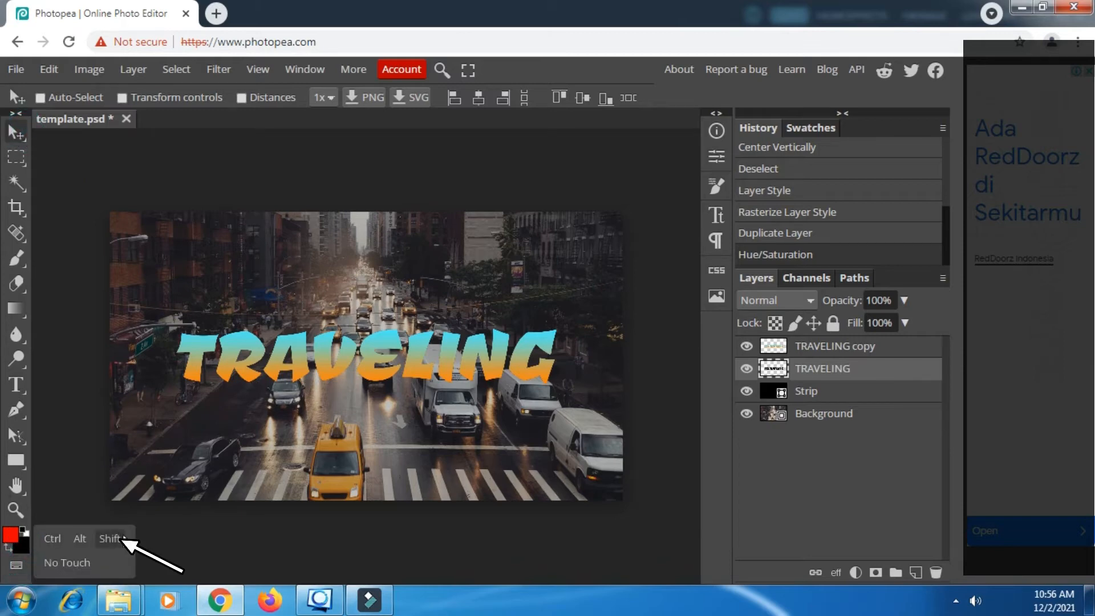
left_click(110, 539)
left_click(118, 539)
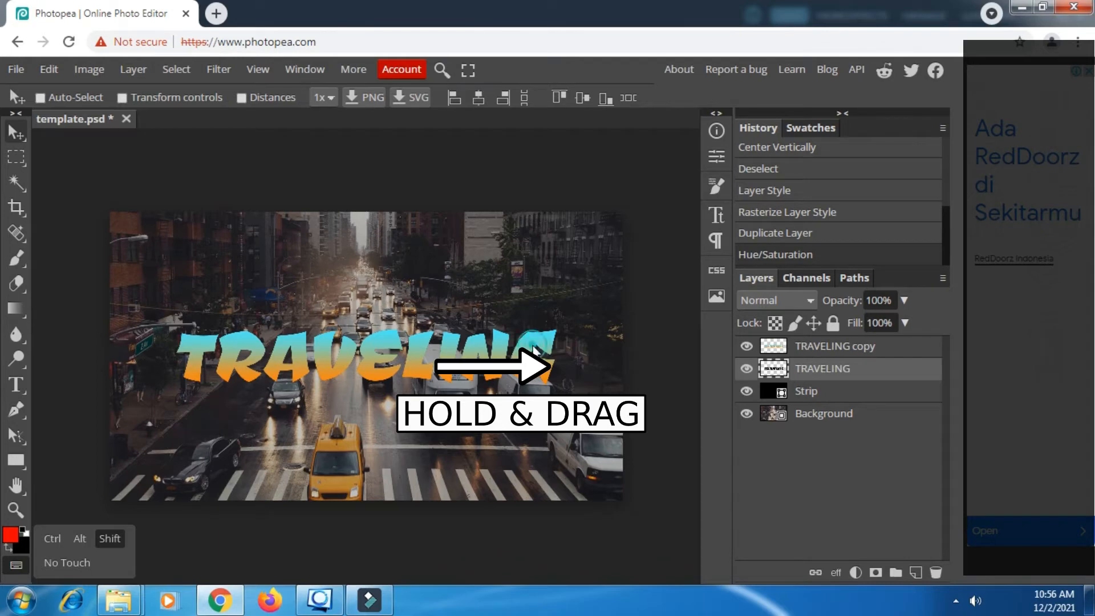
left_click_drag(537, 346, 540, 346)
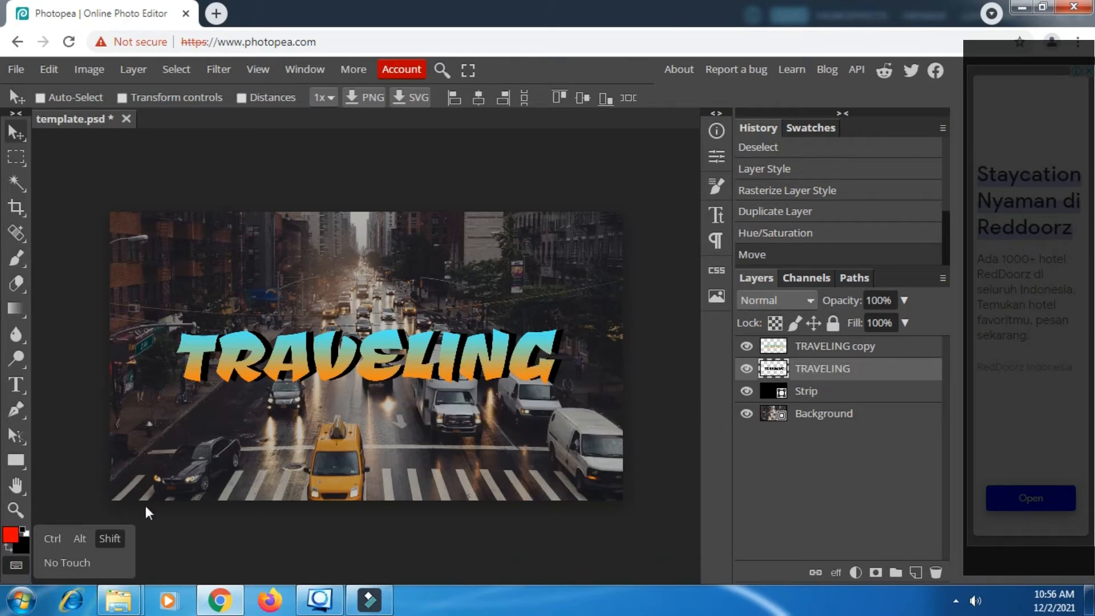
left_click(114, 545)
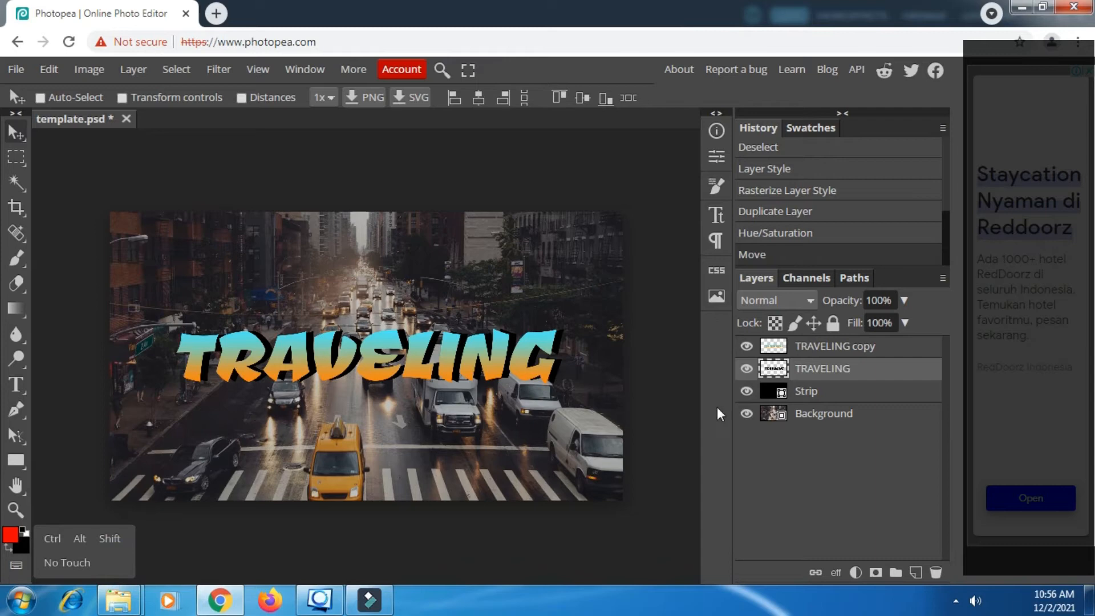
Group the TRAVELING and TRAVELING copy layers into a folder.
left_click(829, 369)
left_click(106, 539)
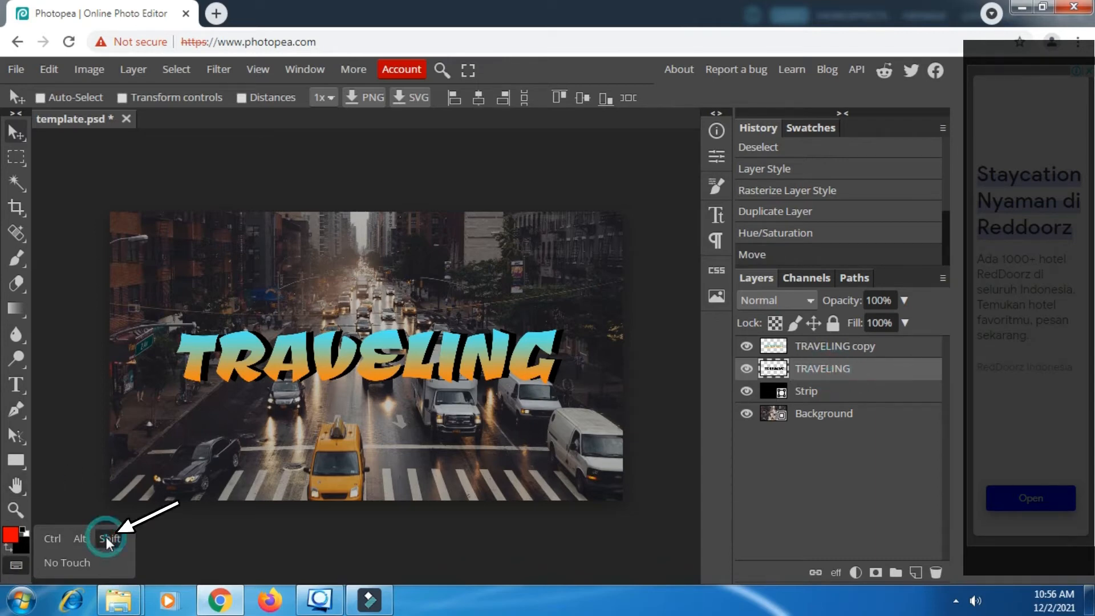
left_click(823, 347)
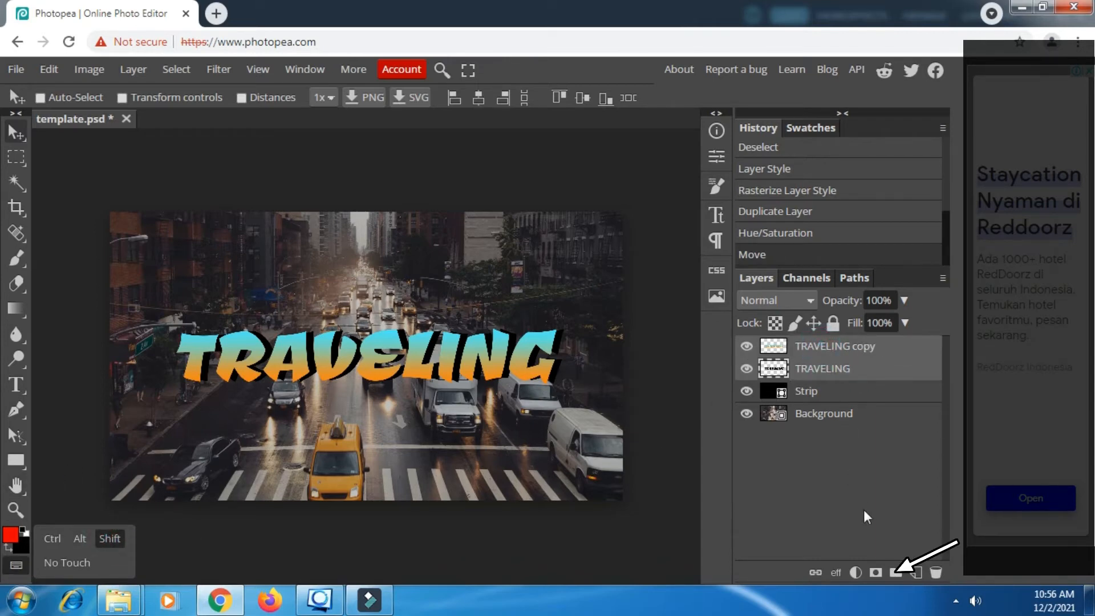
left_click(896, 572)
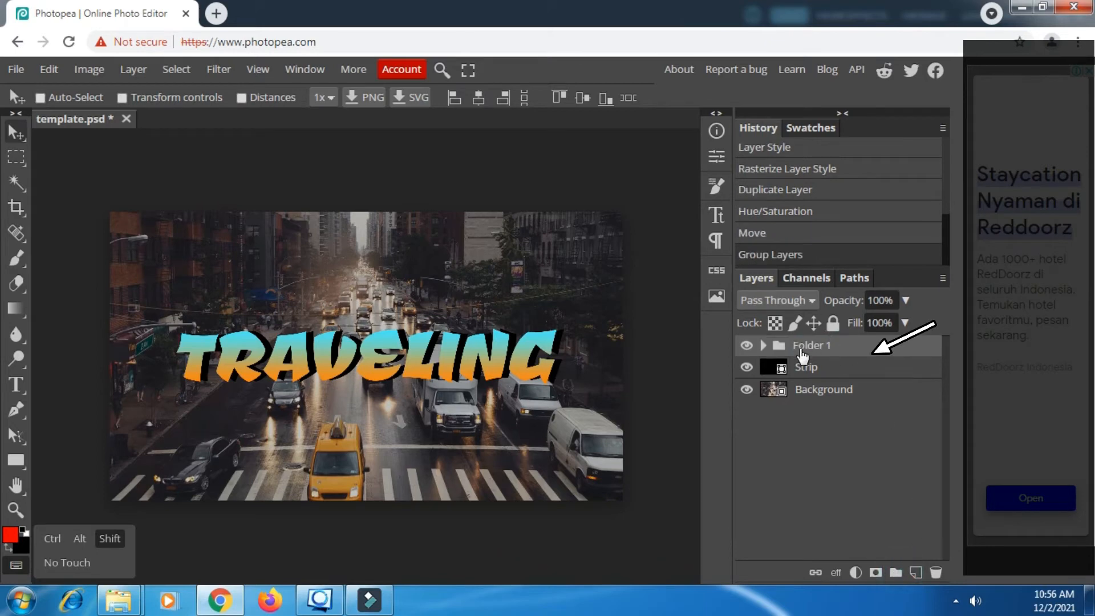
left_click(113, 537)
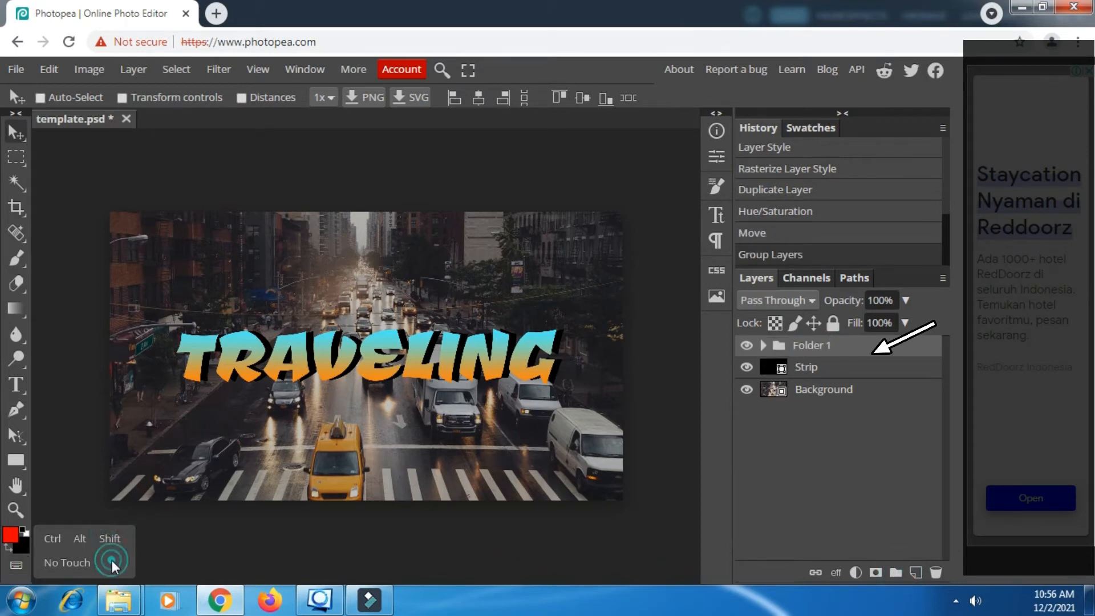
Apply a Perspective free transform to the text folder, stretching its right end vertically so the letters grow toward the G.
left_click(18, 161)
left_click(140, 162)
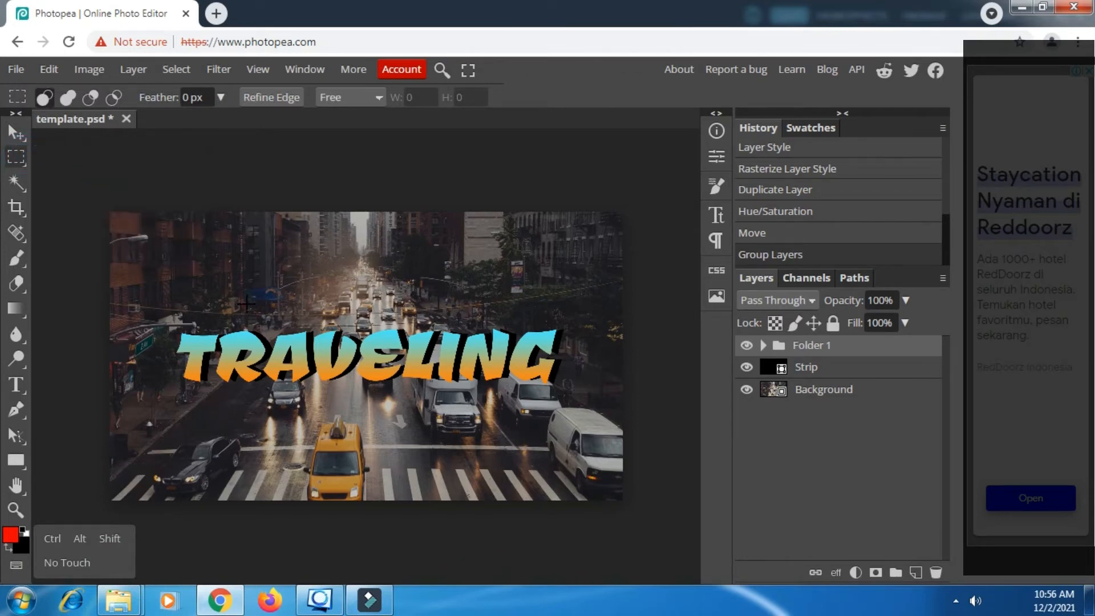
right_click(267, 324)
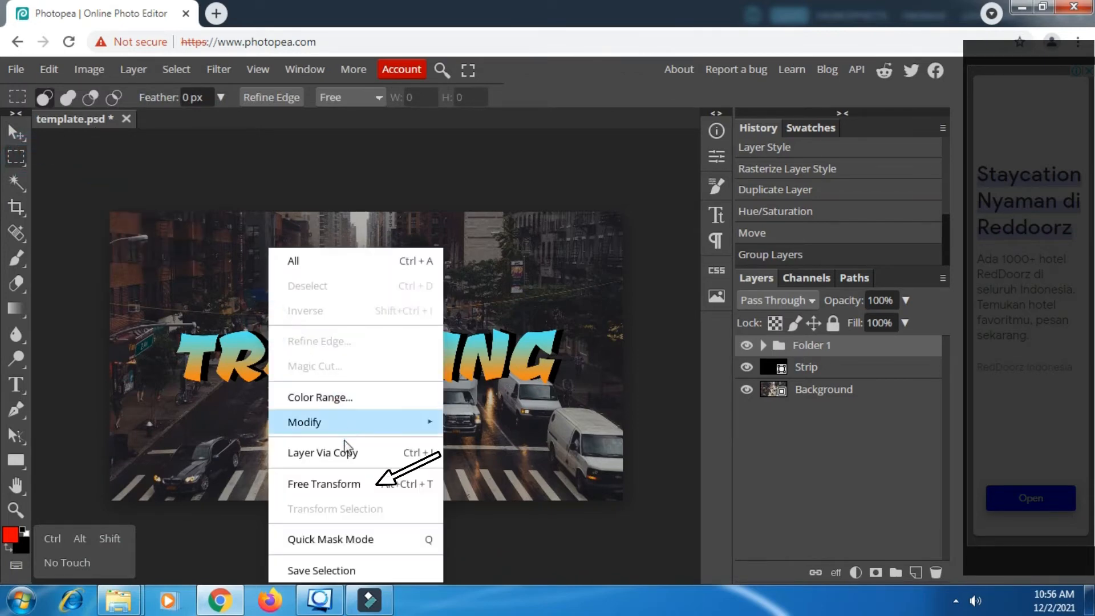
left_click(348, 485)
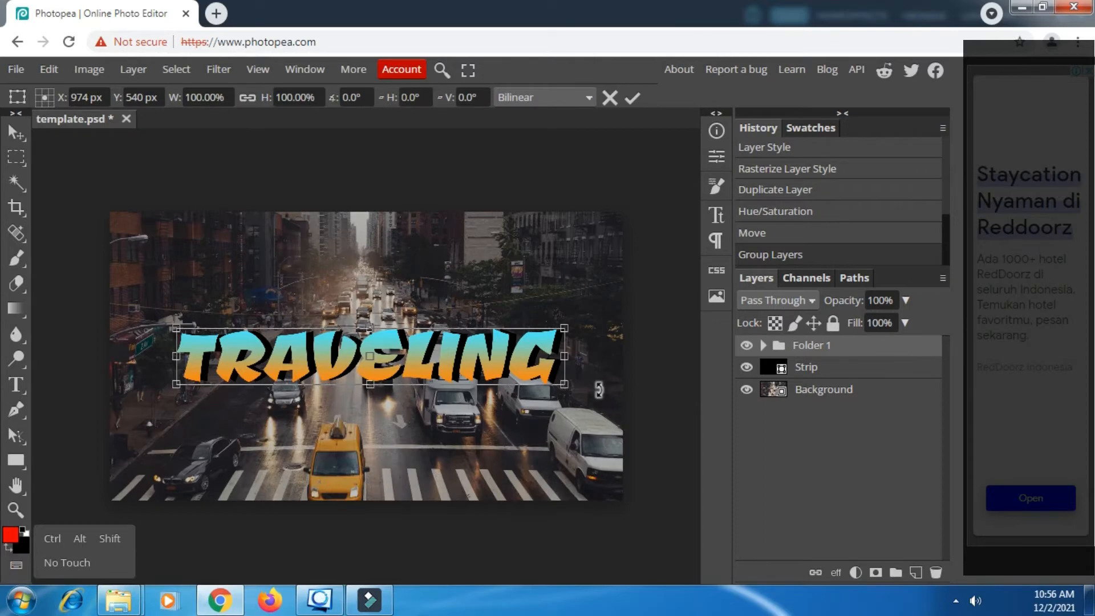
right_click(539, 351)
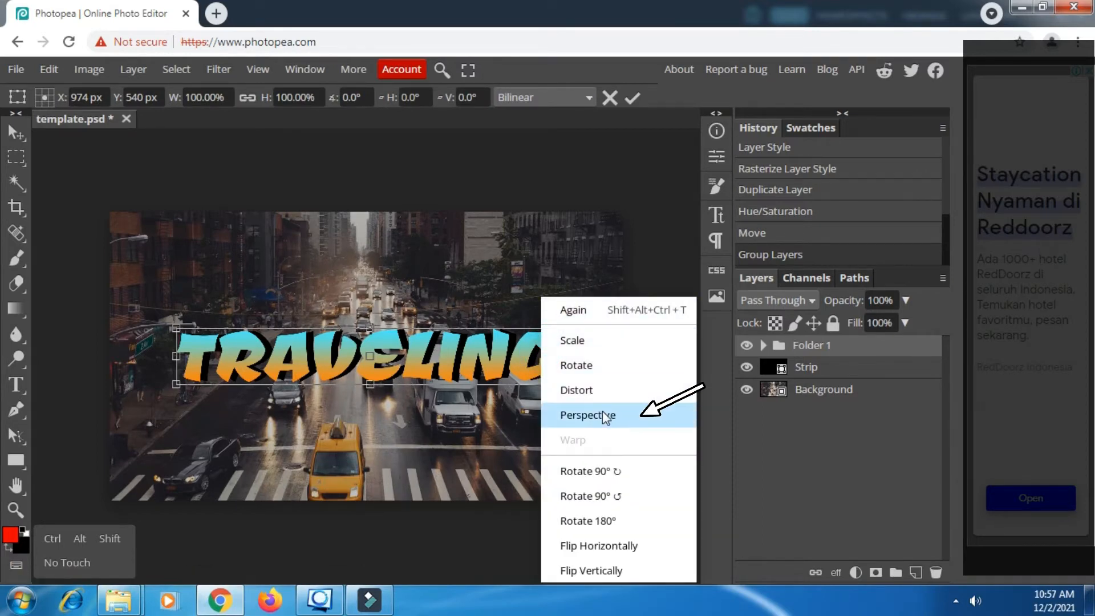
left_click(603, 413)
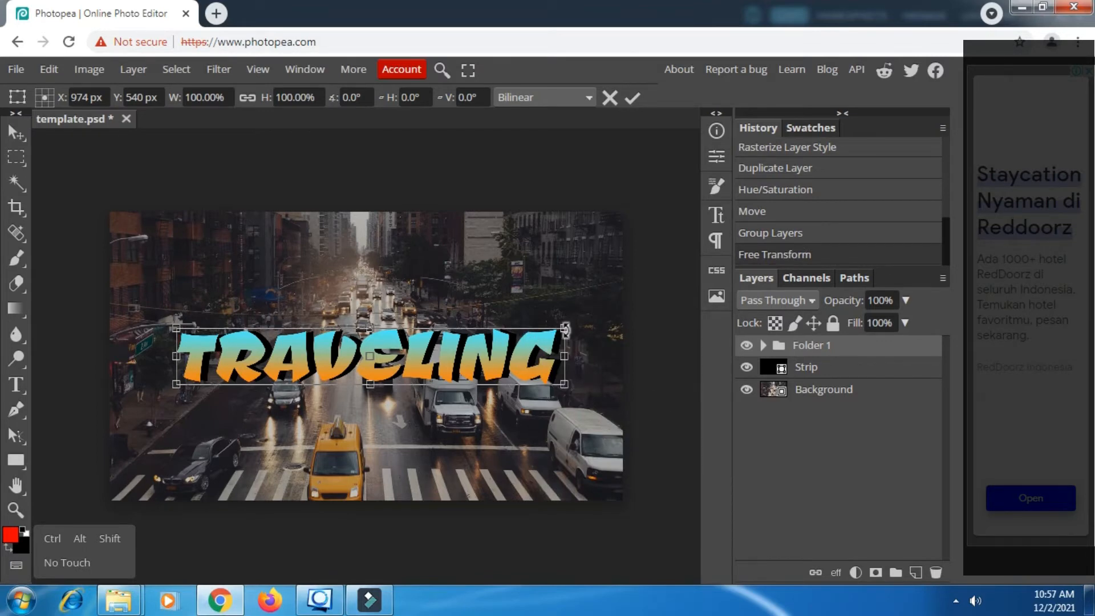
left_click_drag(567, 329, 557, 285)
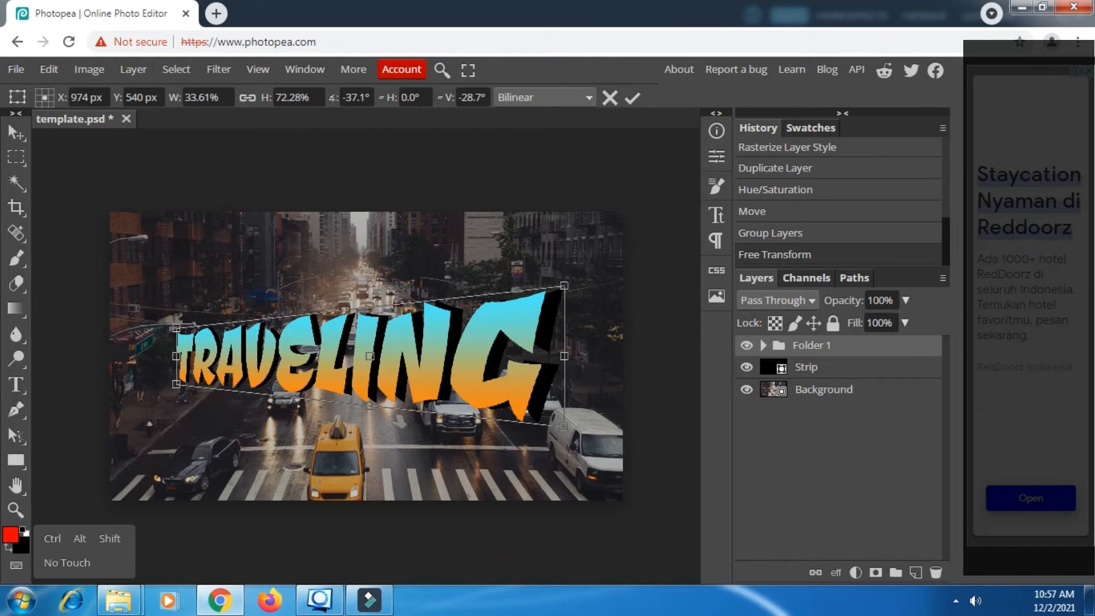
left_click(632, 98)
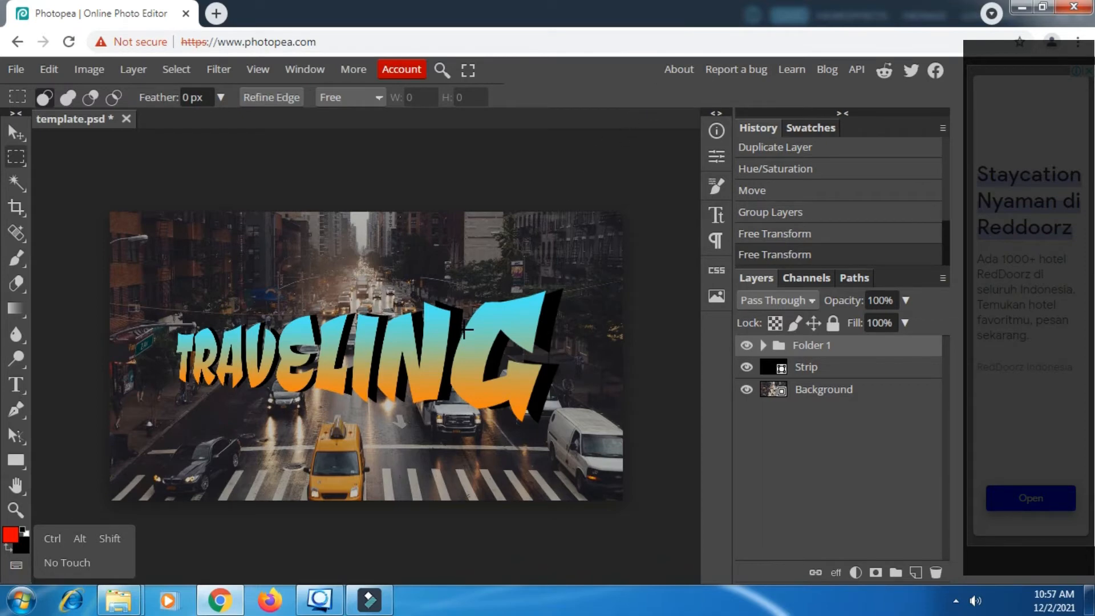
Hide the Strip and Background layers so only the TRAVELING text is displayed.
left_click(747, 367)
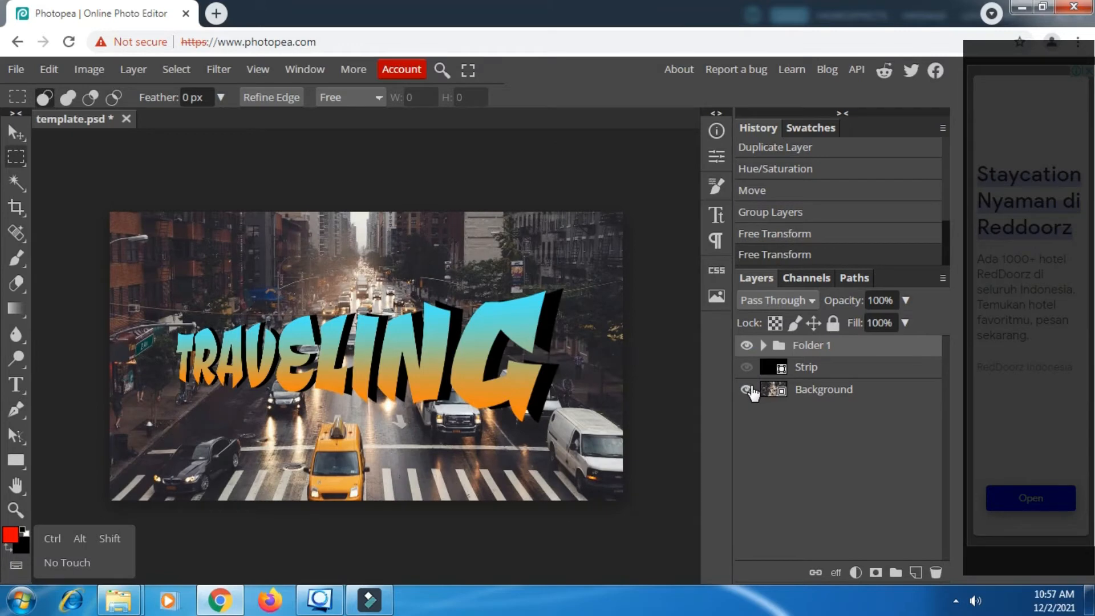
left_click(747, 391)
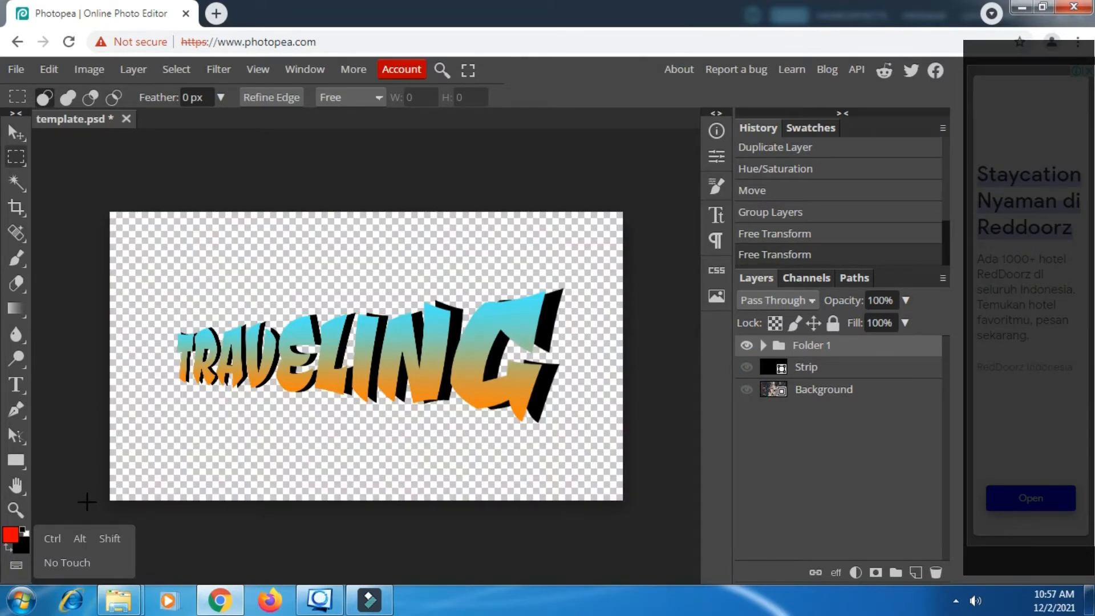
left_click(16, 511)
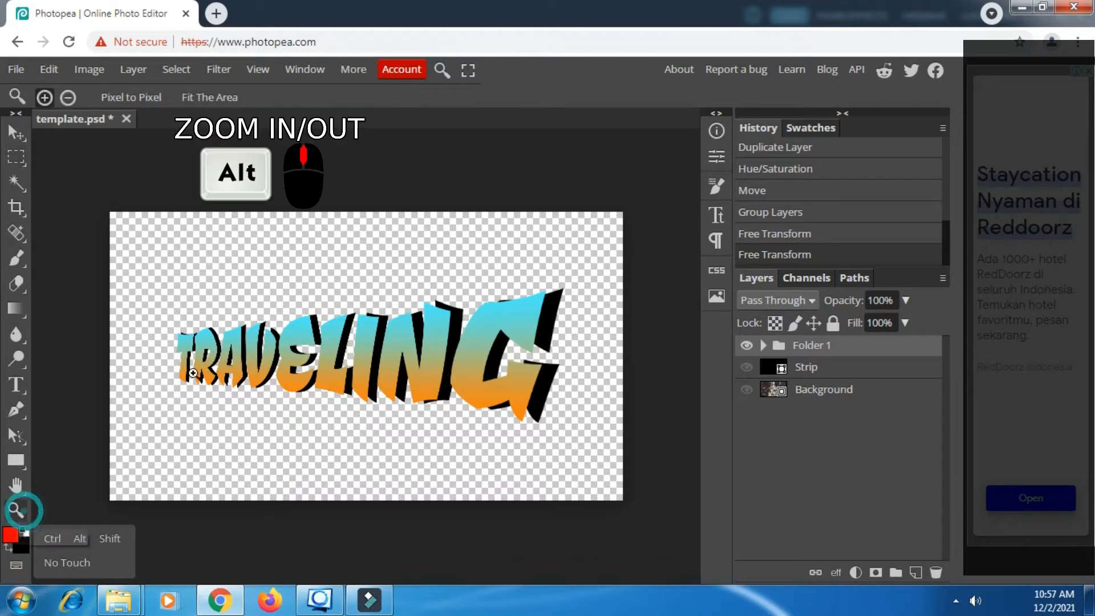
left_click(221, 369)
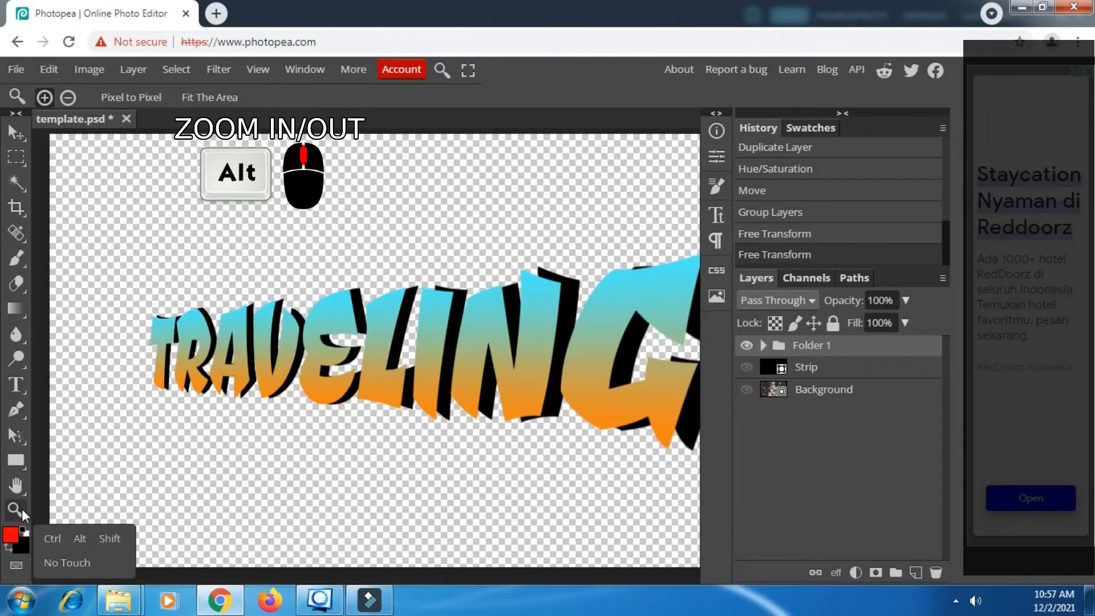
left_click(22, 122)
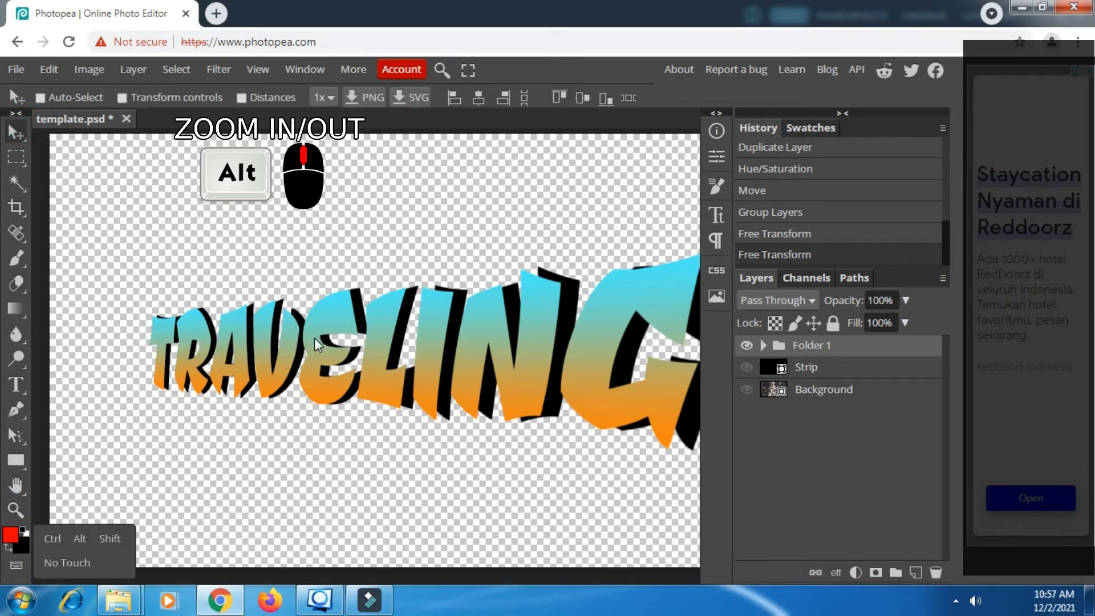
scroll(314, 338, "down", 5)
scroll(314, 338, "up", 5)
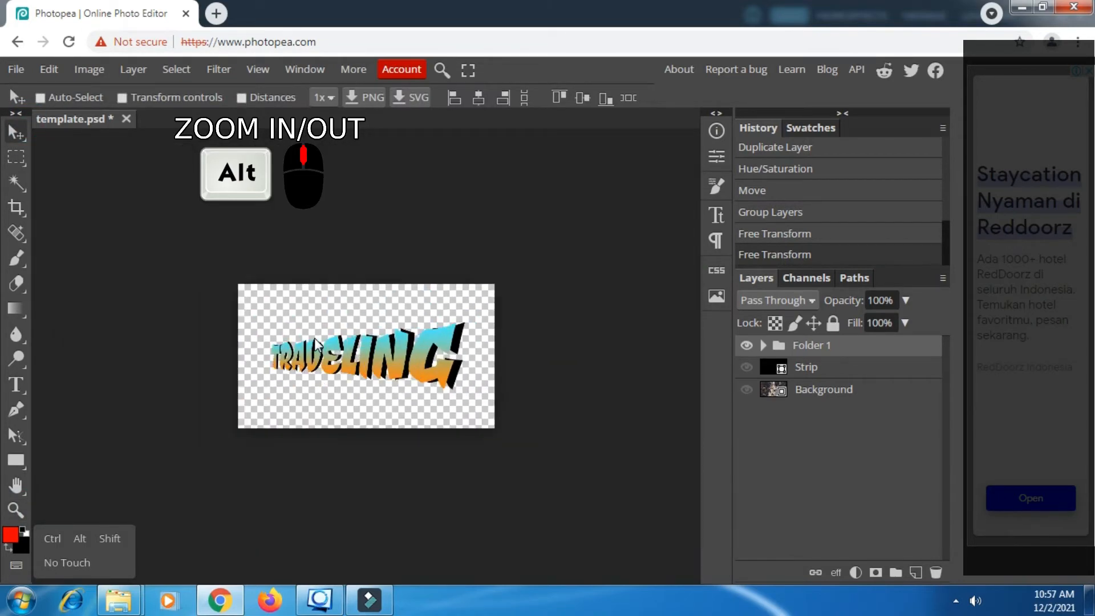
scroll(316, 344, "down", 2)
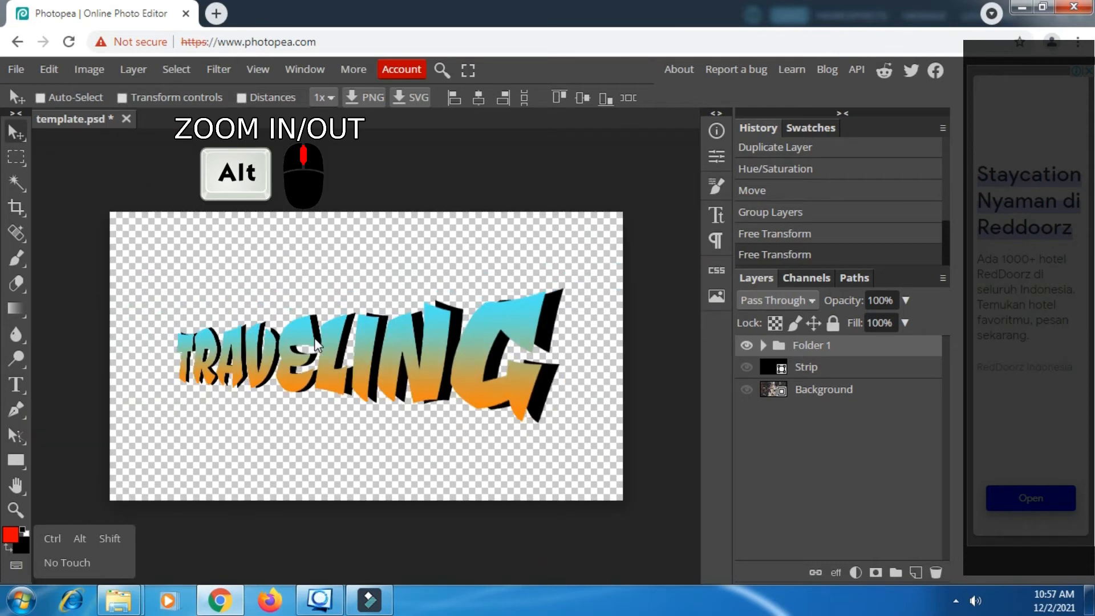
scroll(315, 344, "up", 3)
scroll(316, 344, "down", 3)
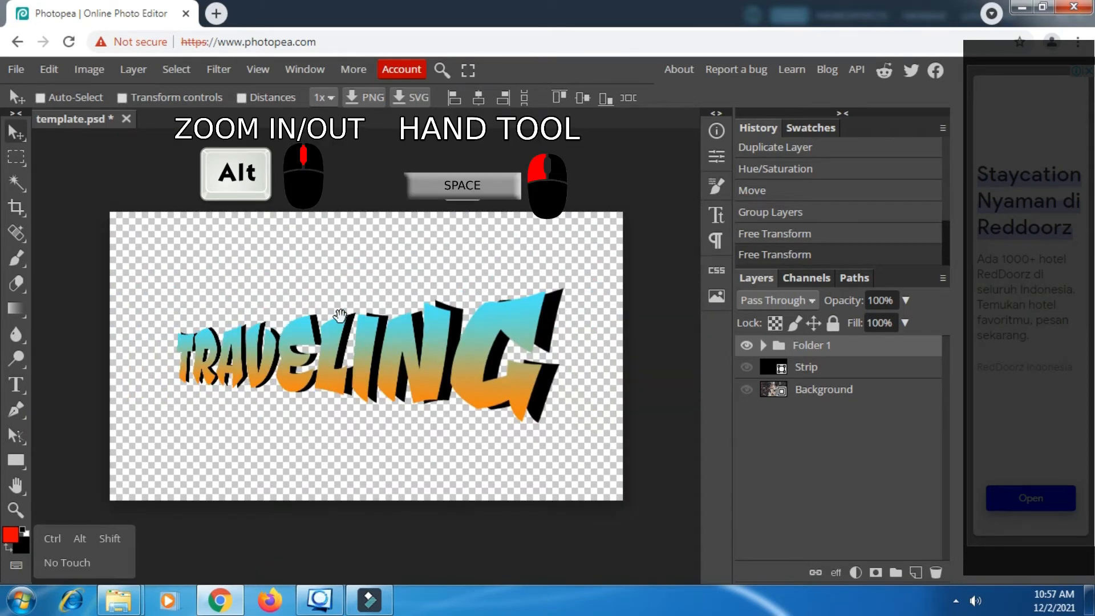
Bring the first letters of the heading into close-up, expand Folder 1 and select the black TRAVELING layer inside it.
left_click_drag(294, 318, 349, 308)
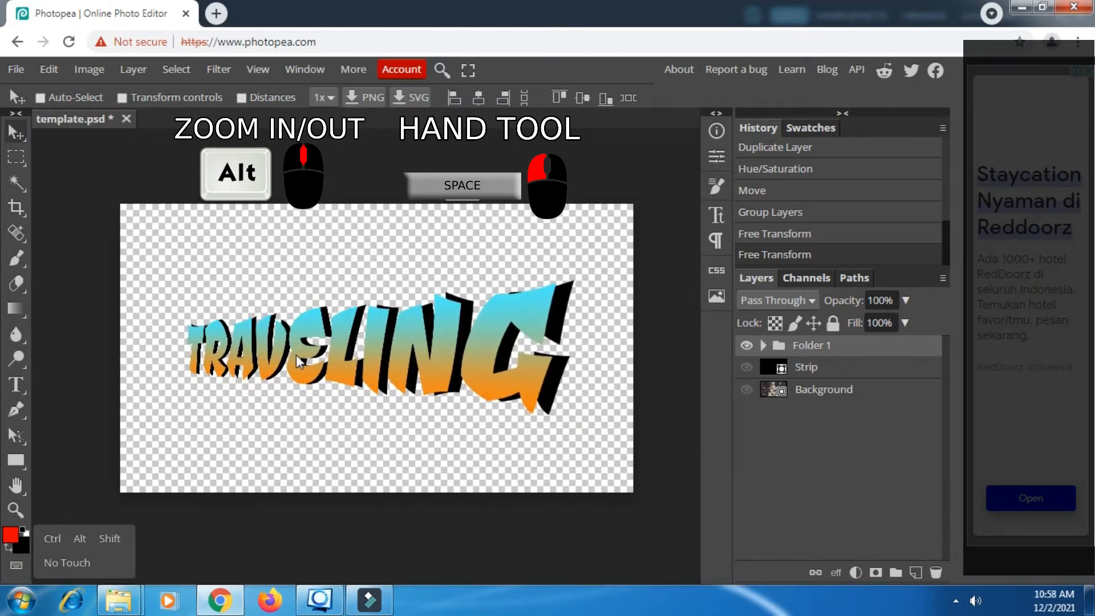
scroll(298, 360, "up", 5)
scroll(294, 363, "down", 2)
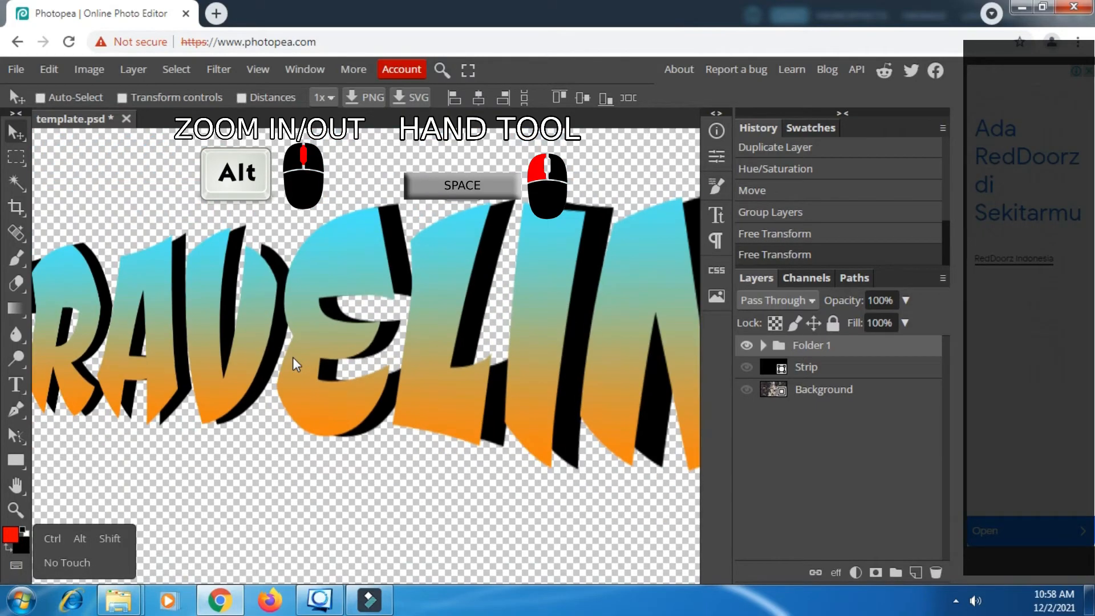
scroll(295, 365, "up", 3)
left_click_drag(268, 319, 702, 423)
left_click_drag(616, 403, 661, 423)
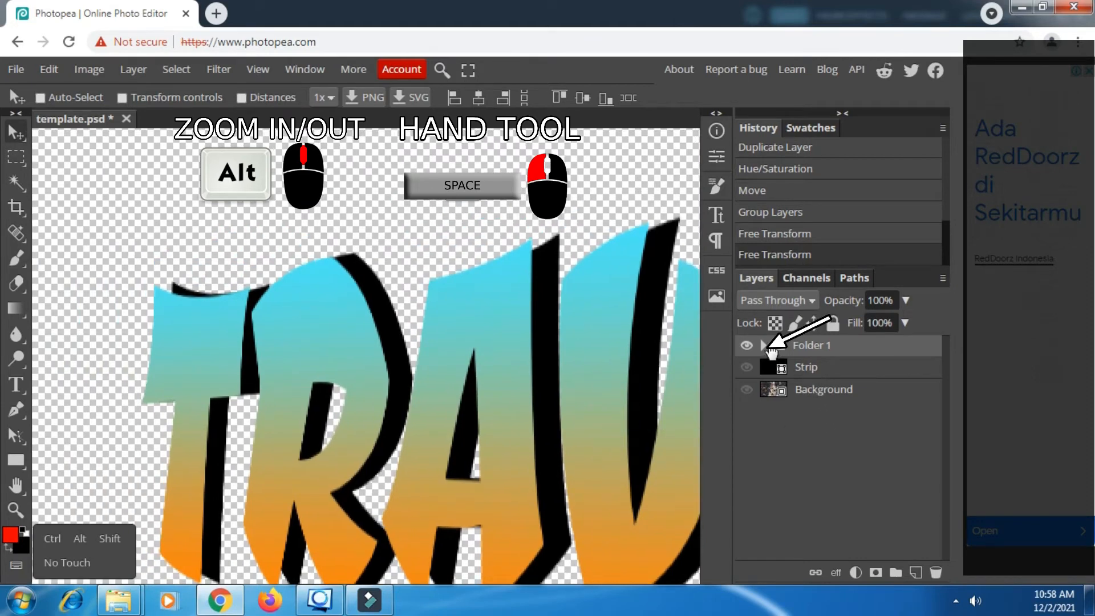
left_click(764, 346)
left_click(831, 393)
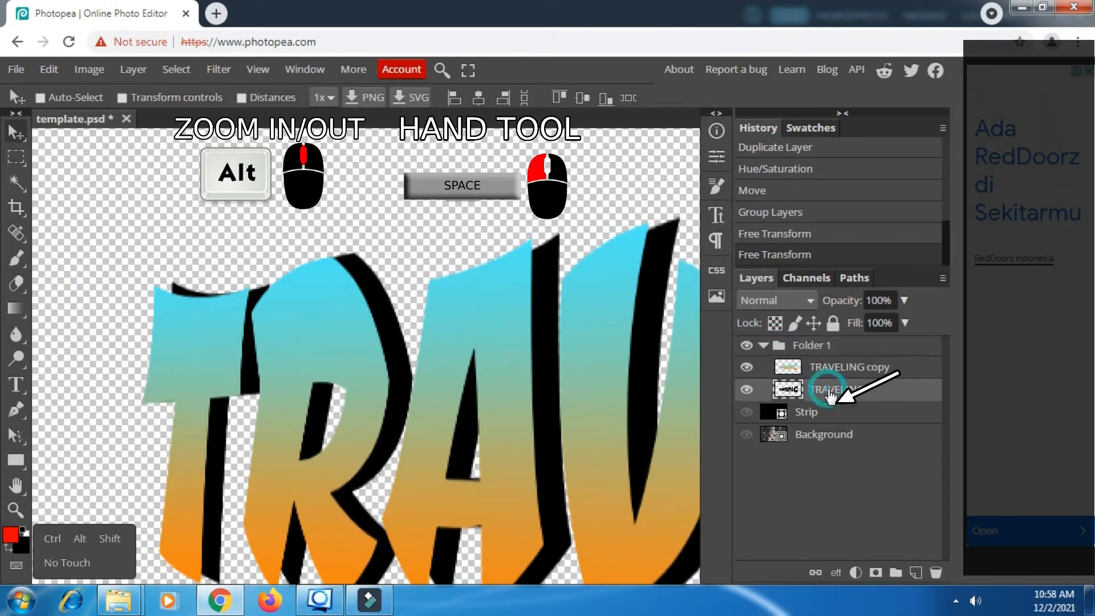
Outline the gap between the T's upper-left corner and its black shadow with the Polygonal Lasso.
scroll(172, 299, "up", 5)
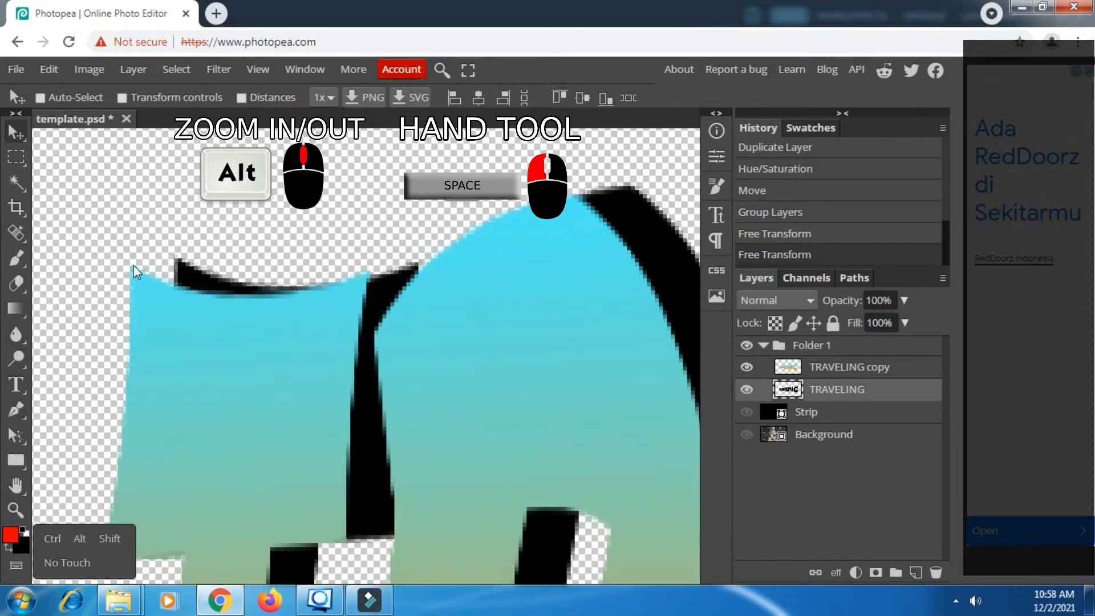
right_click(16, 158)
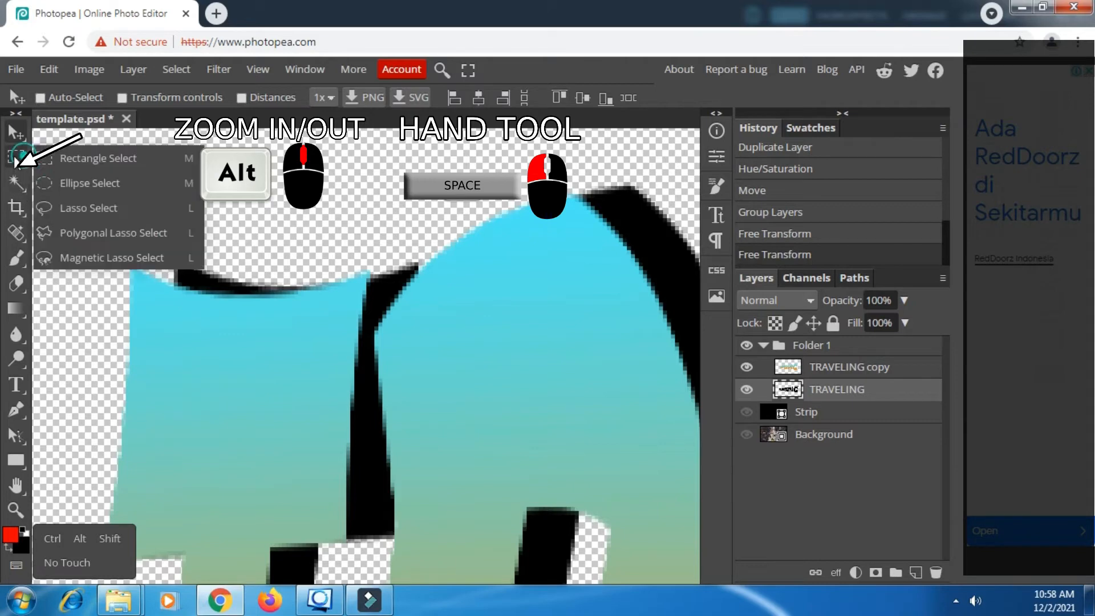
left_click(51, 235)
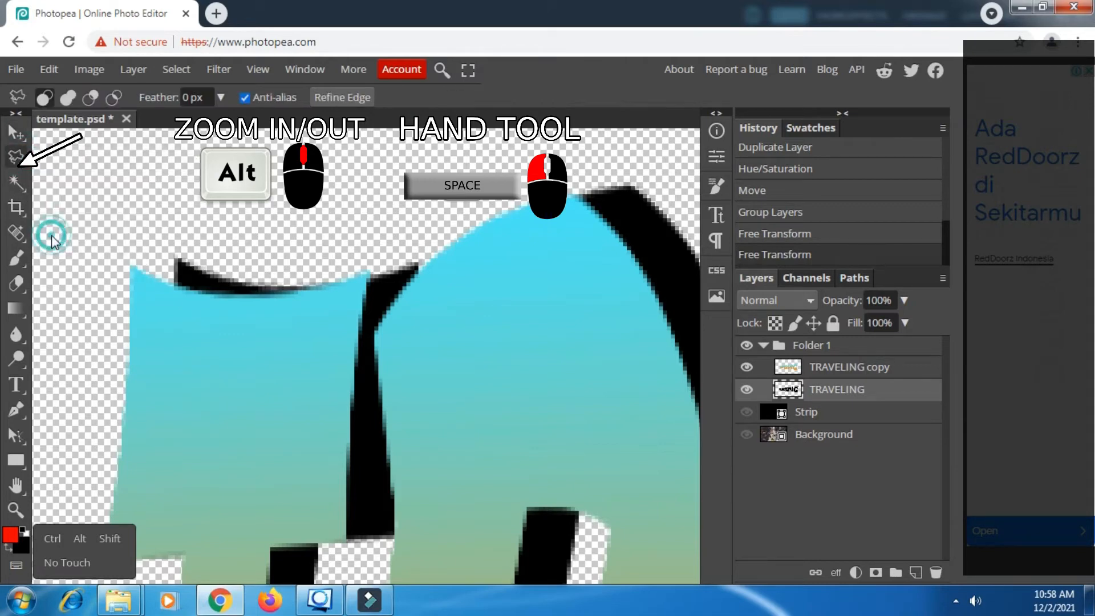
left_click(131, 265)
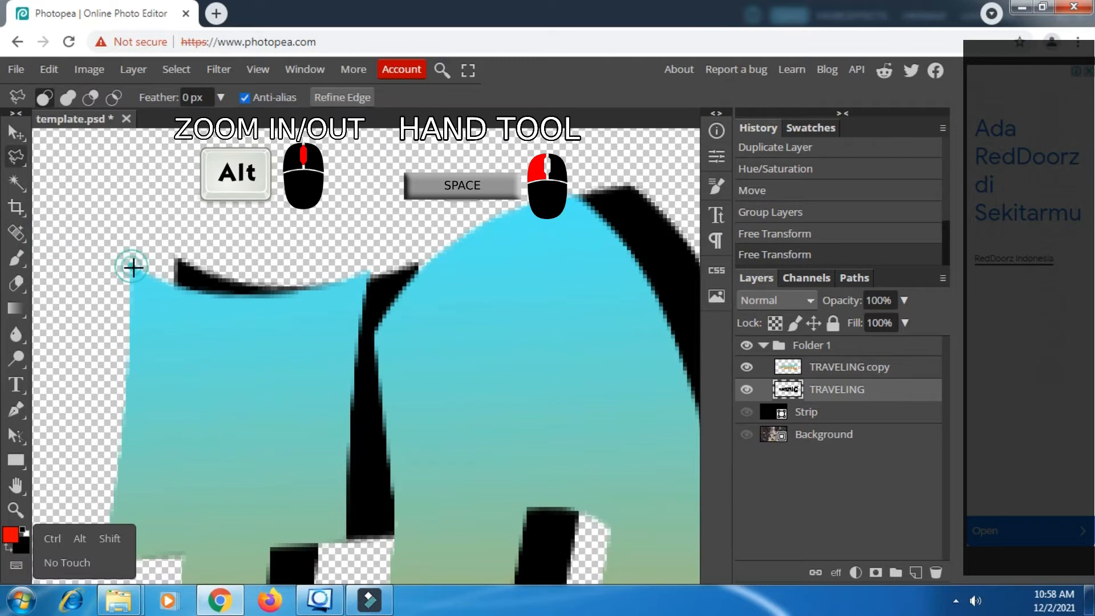
left_click(174, 257)
left_click(197, 302)
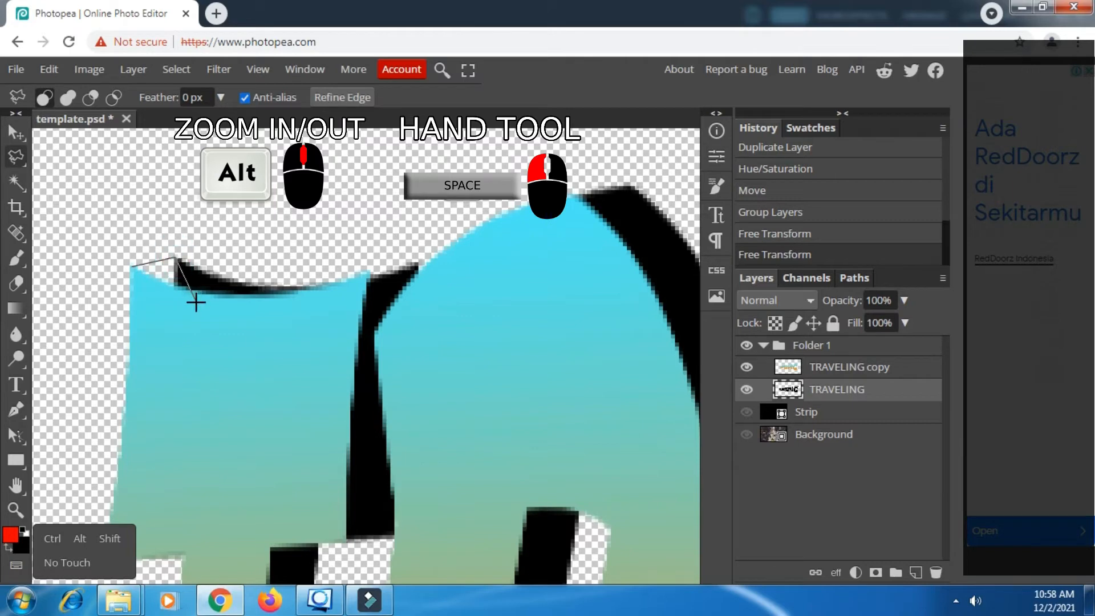
left_click(144, 298)
left_click(132, 266)
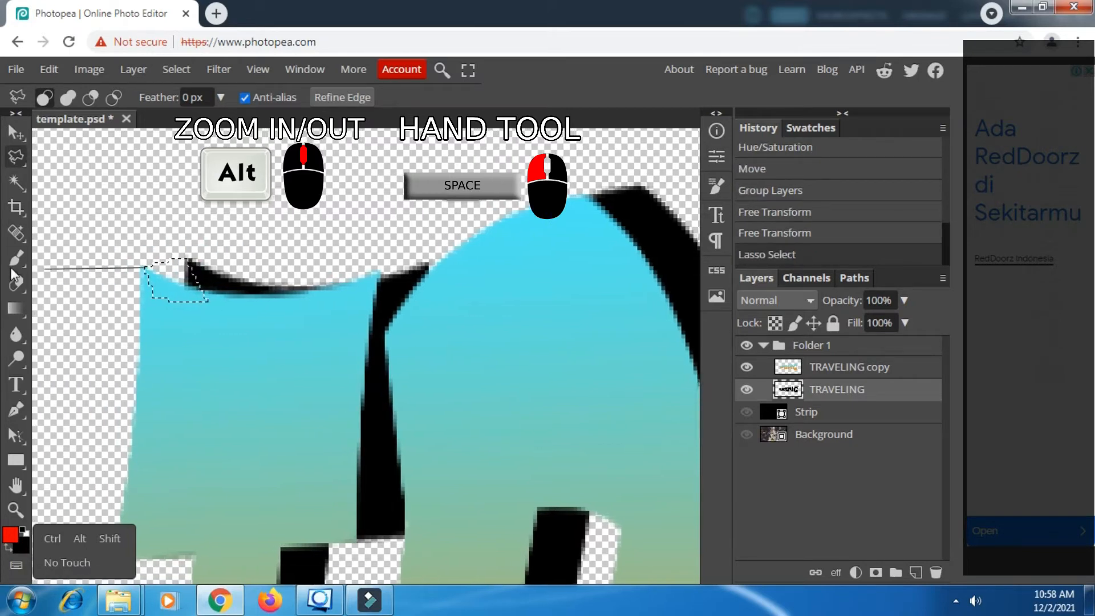
Set the brush colour to black (000000), paint the selected gap at the T's upper-left corner, and deselect.
left_click(17, 259)
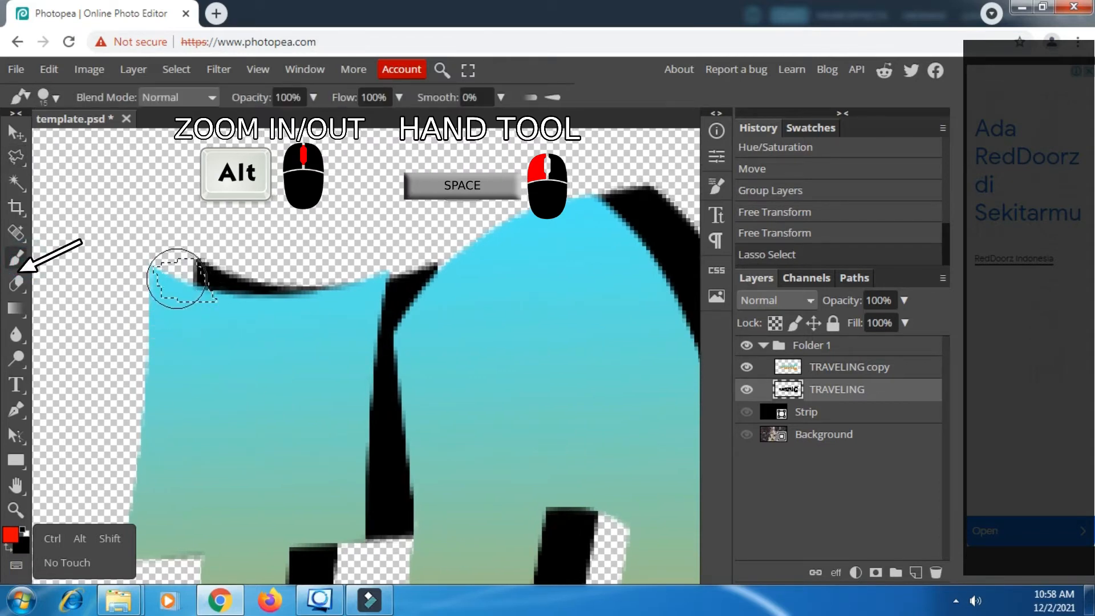
left_click(24, 530)
left_click(14, 533)
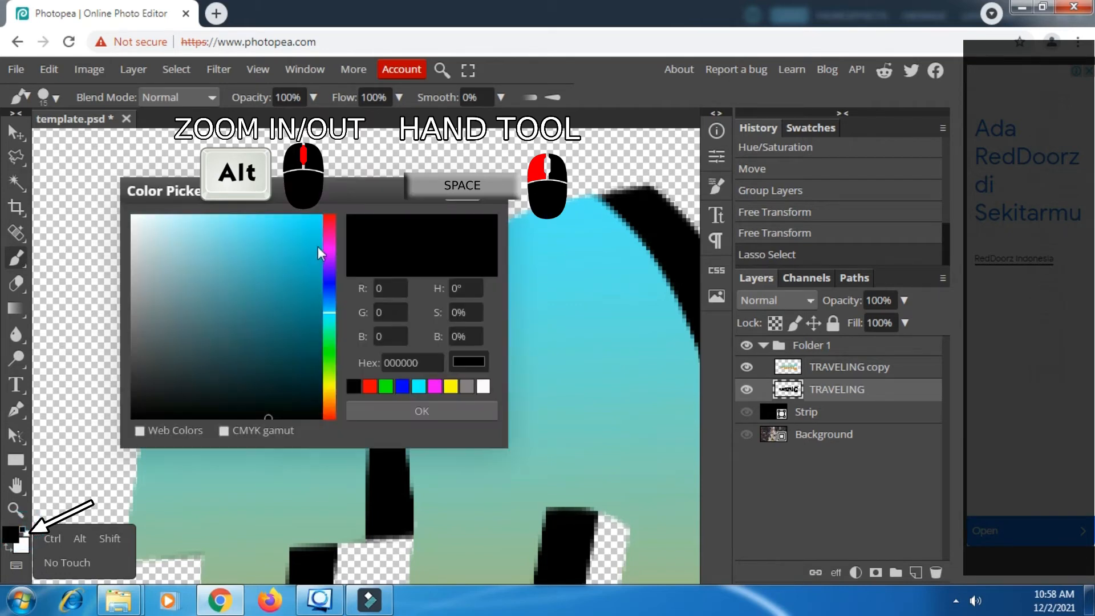
left_click(406, 413)
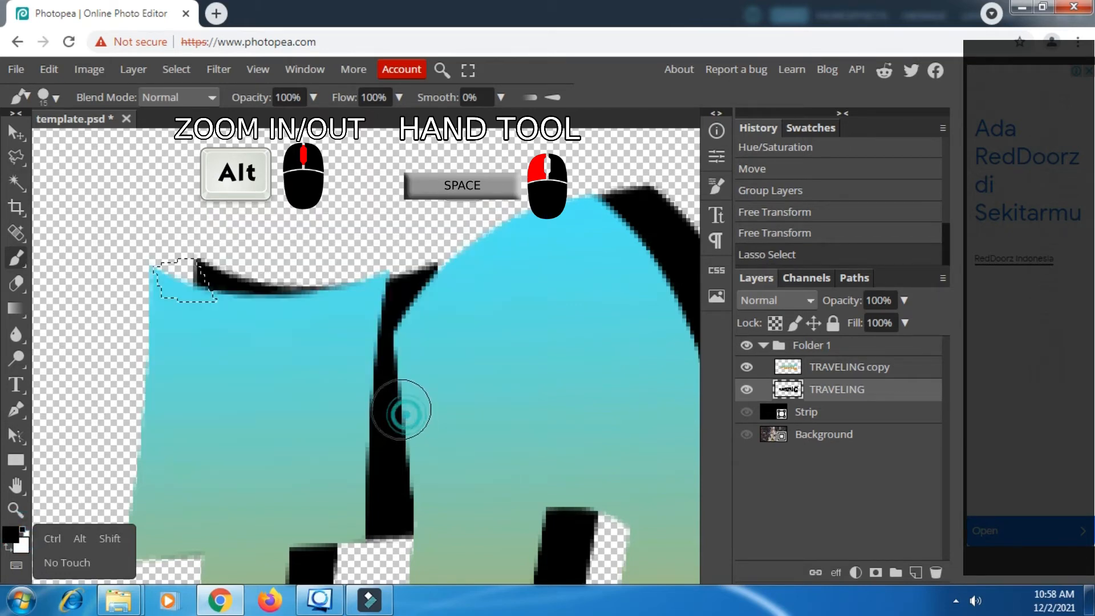
mouse_move(191, 301)
left_mouse_down()
mouse_move(199, 273)
mouse_move(234, 293)
left_mouse_up()
left_click(176, 69)
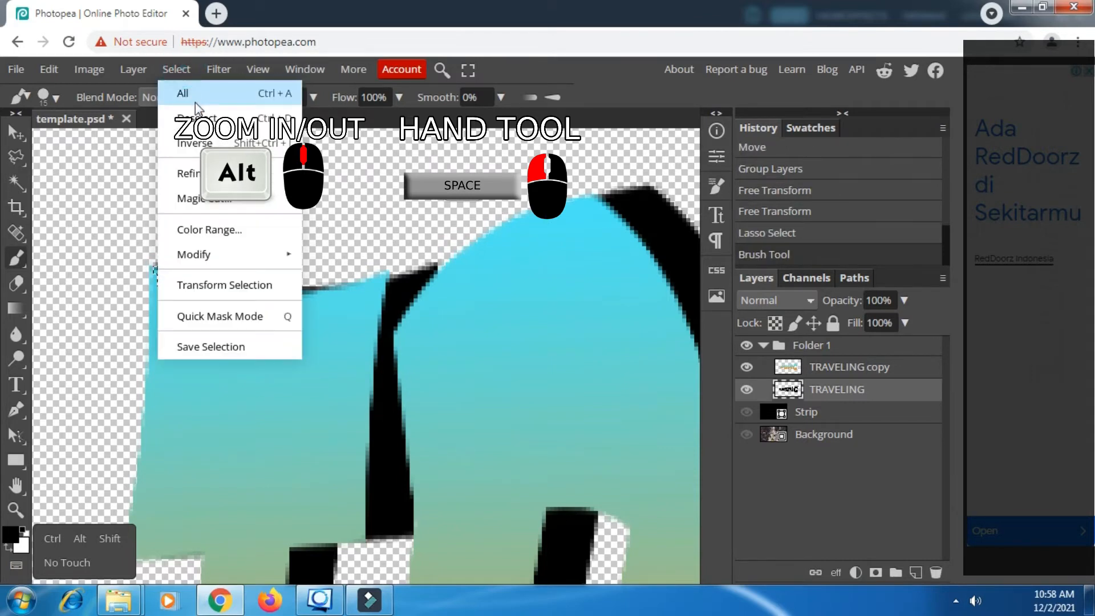
left_click(204, 118)
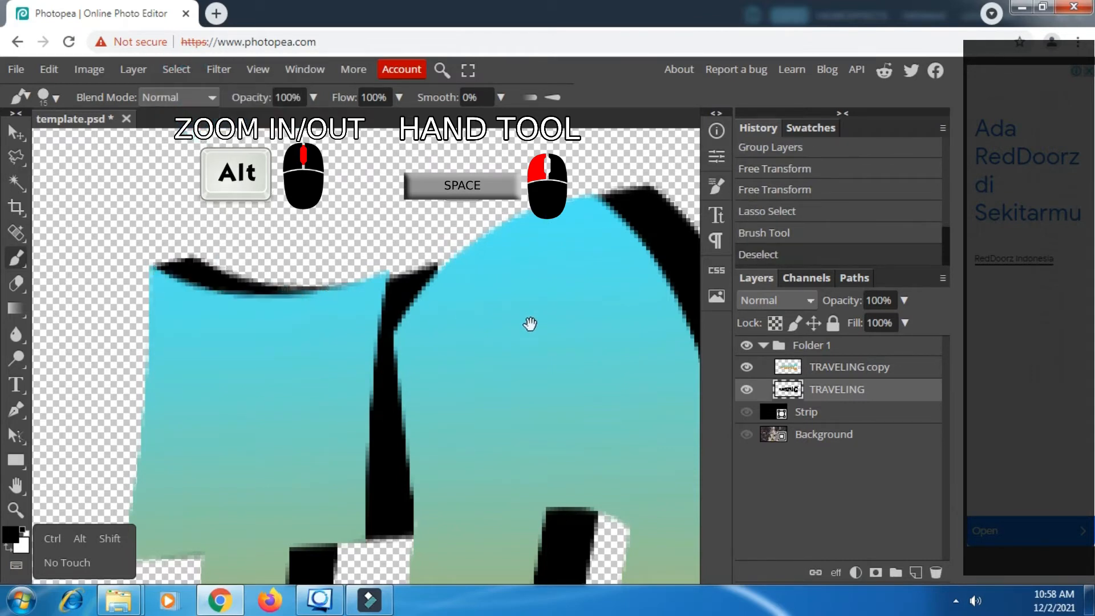
Outline the triangular gap between the T's upper-right corner and the R with the Polygonal Lasso.
left_click_drag(530, 323, 411, 338)
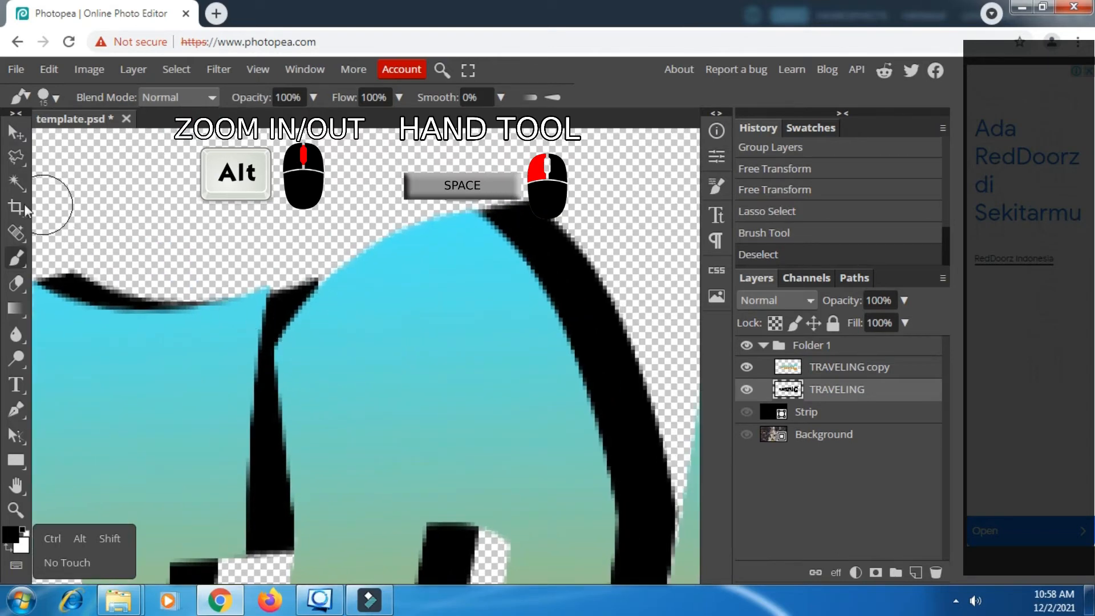
left_click(16, 156)
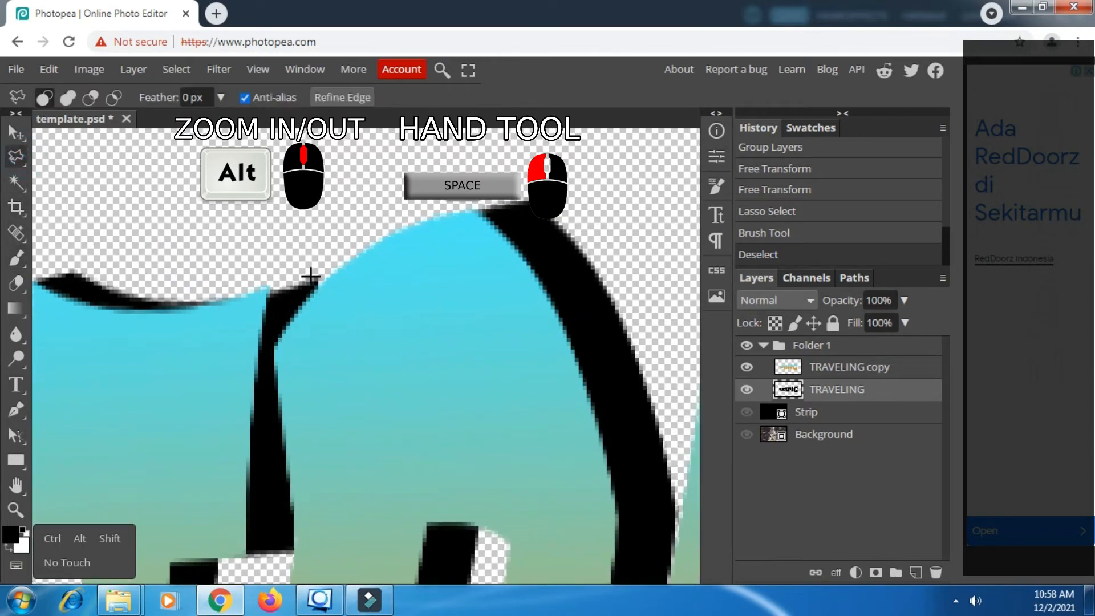
left_click(314, 279)
left_click(264, 284)
left_click(261, 331)
left_click(312, 279)
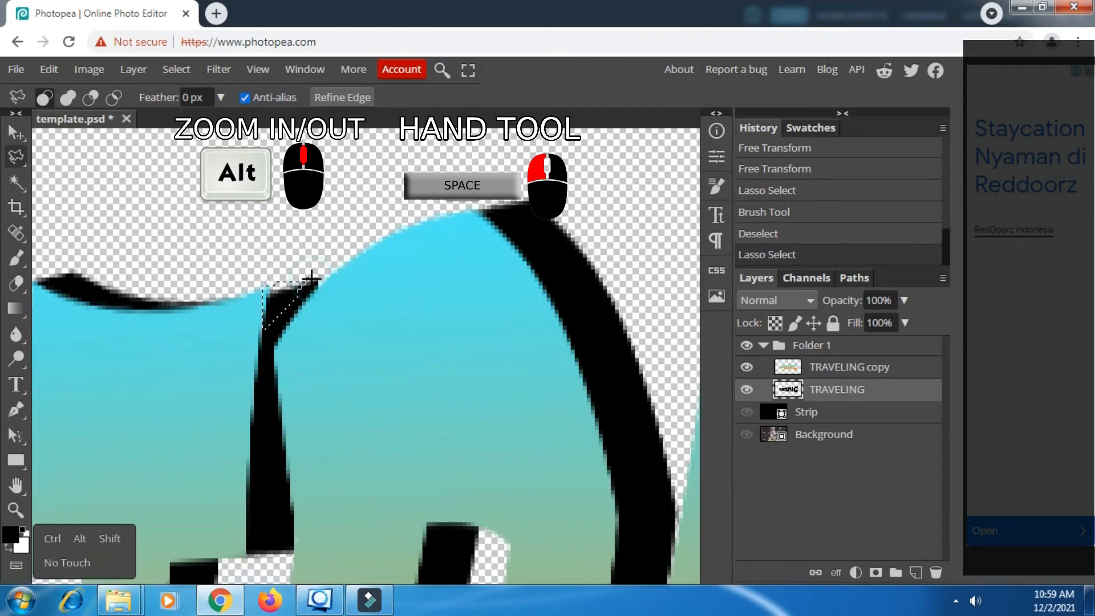
Brush black into the triangular selection between the T and the R, and clear the selection.
left_click(14, 260)
left_click(228, 301)
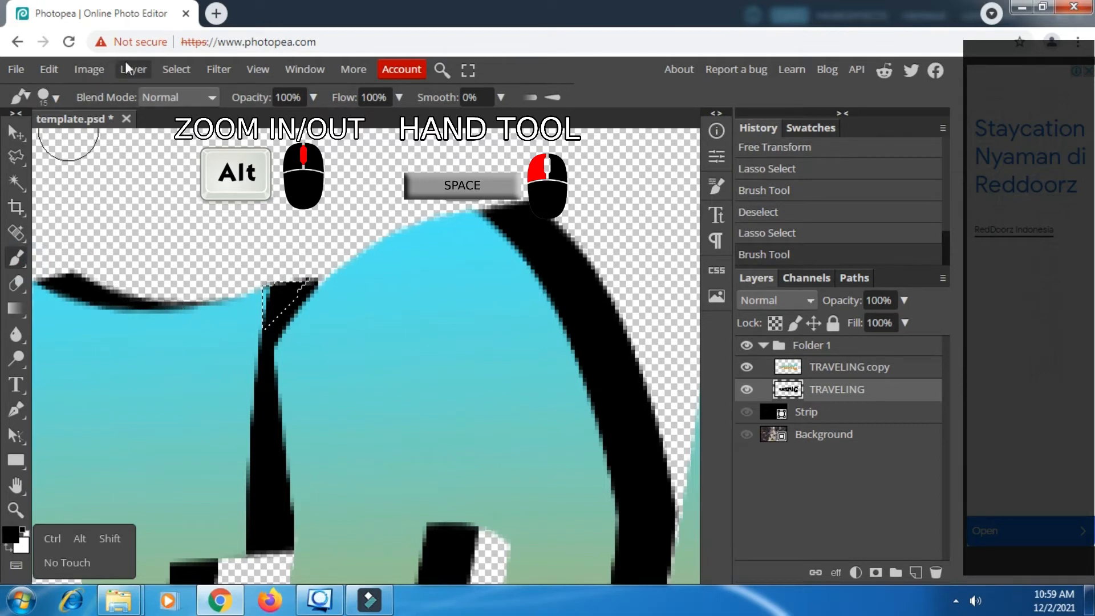
left_click(179, 71)
left_click(186, 124)
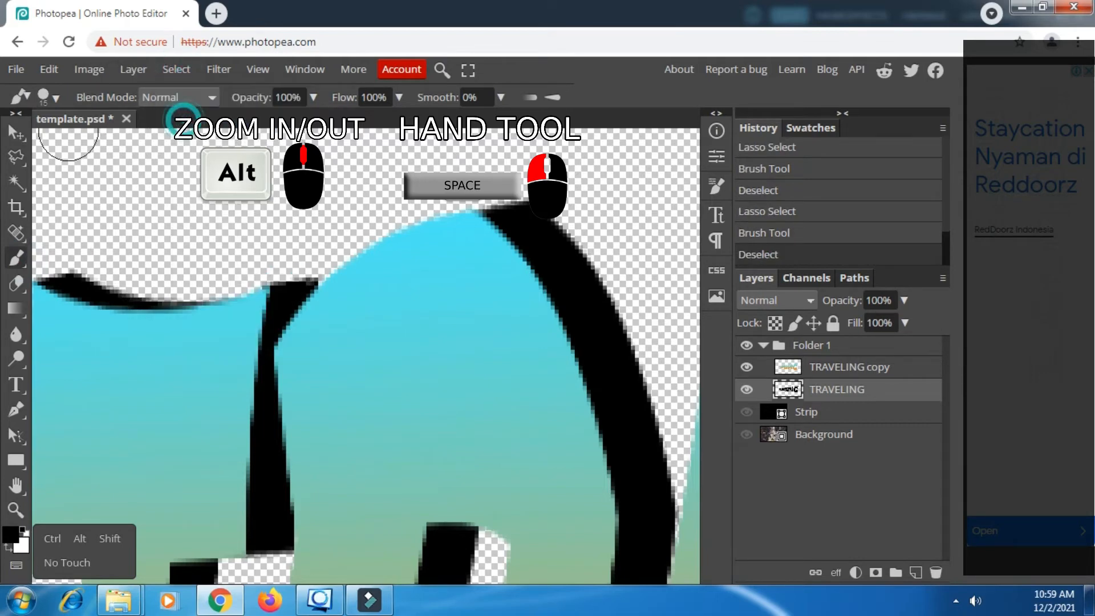
Bring the lower ends of the T and R into close-up and activate the Polygonal Lasso.
key("space")
mouse_move(536, 283)
left_mouse_down()
mouse_move(484, 251)
mouse_move(541, 131)
left_mouse_up()
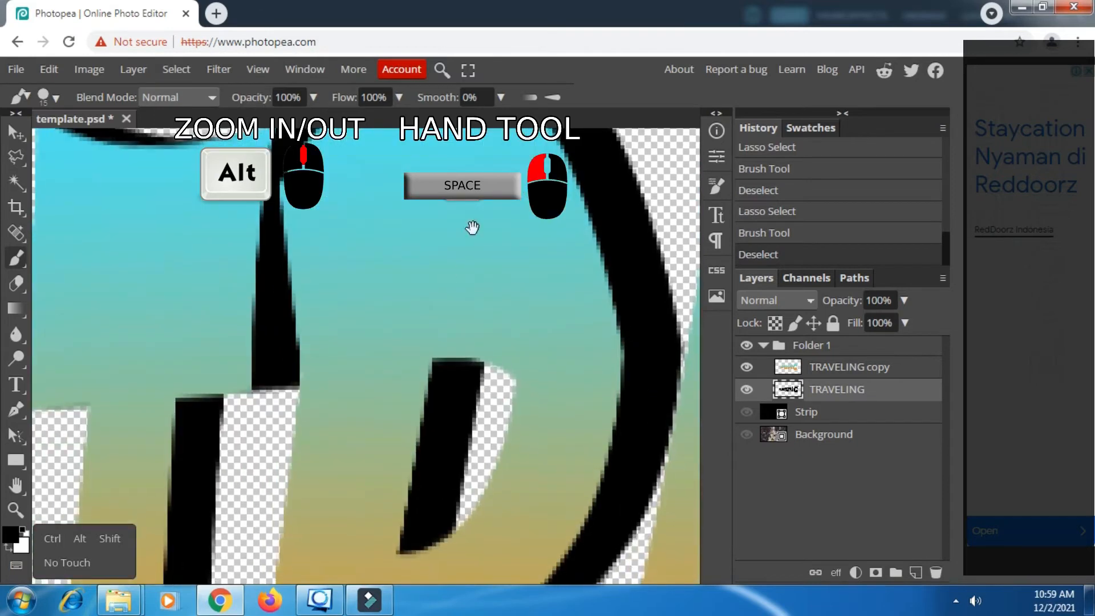
mouse_move(450, 273)
left_mouse_down()
mouse_move(570, 216)
mouse_move(579, 115)
left_mouse_up()
left_click_drag(528, 379, 511, 174)
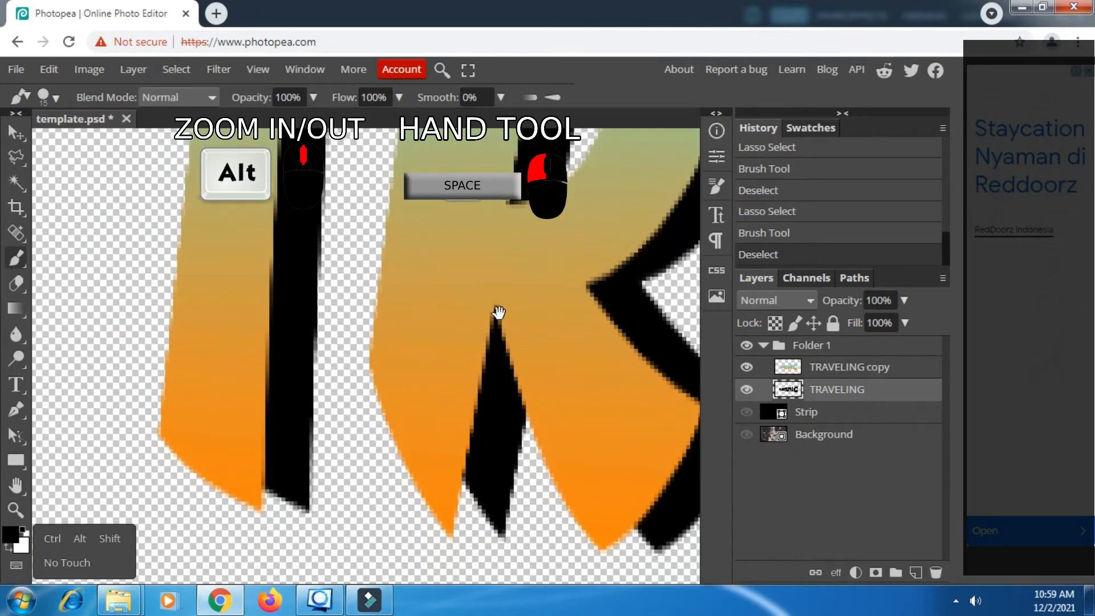
left_click_drag(499, 314, 517, 211)
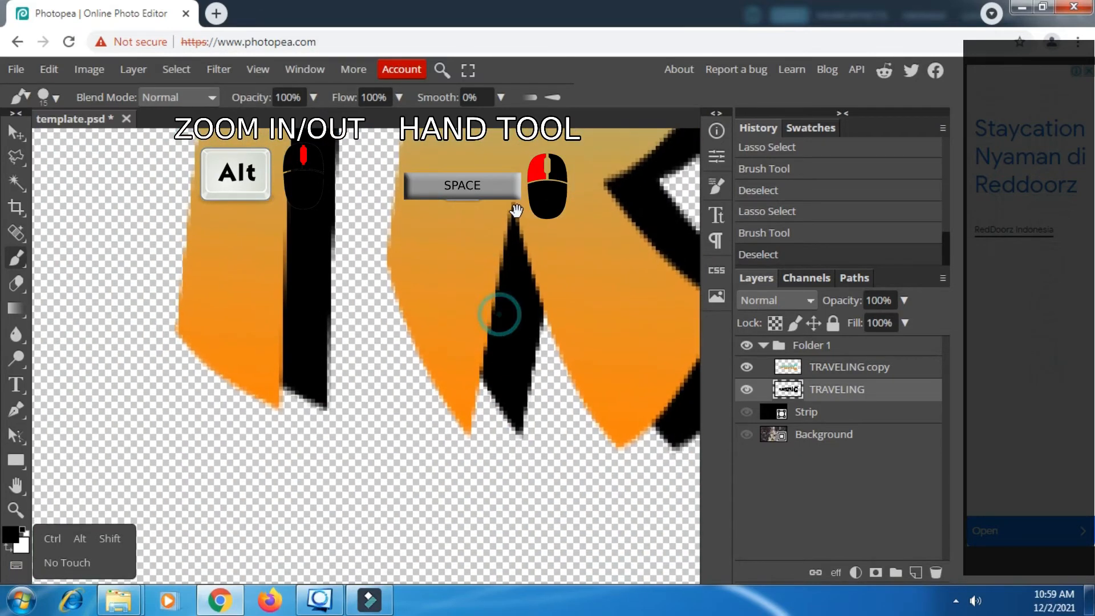
left_click(17, 157)
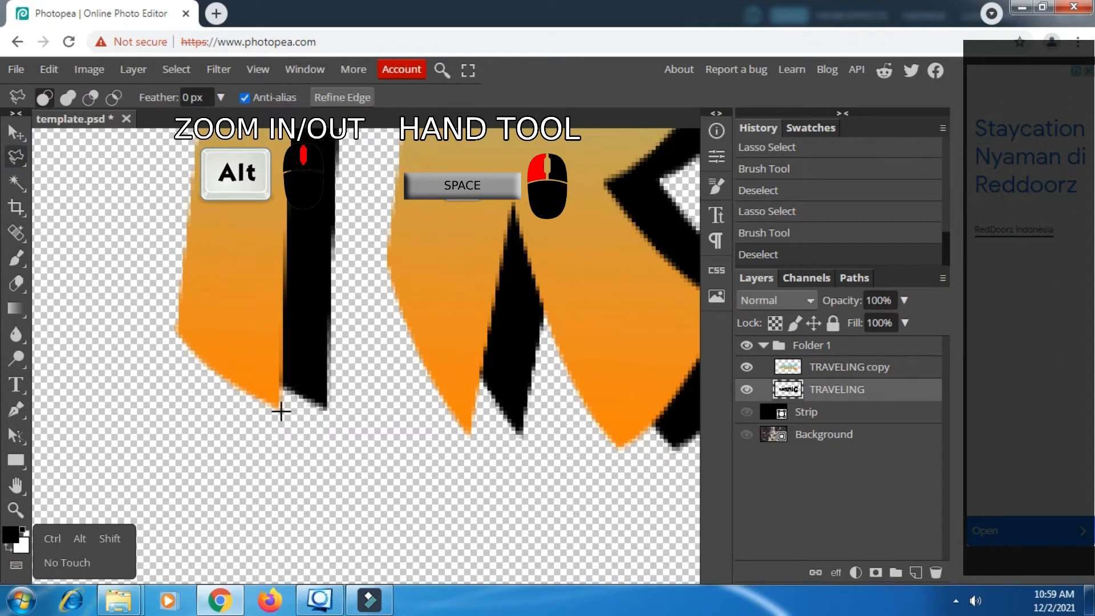
mouse_move(281, 410)
left_mouse_down()
mouse_move(327, 407)
mouse_move(331, 340)
mouse_move(268, 371)
left_mouse_up()
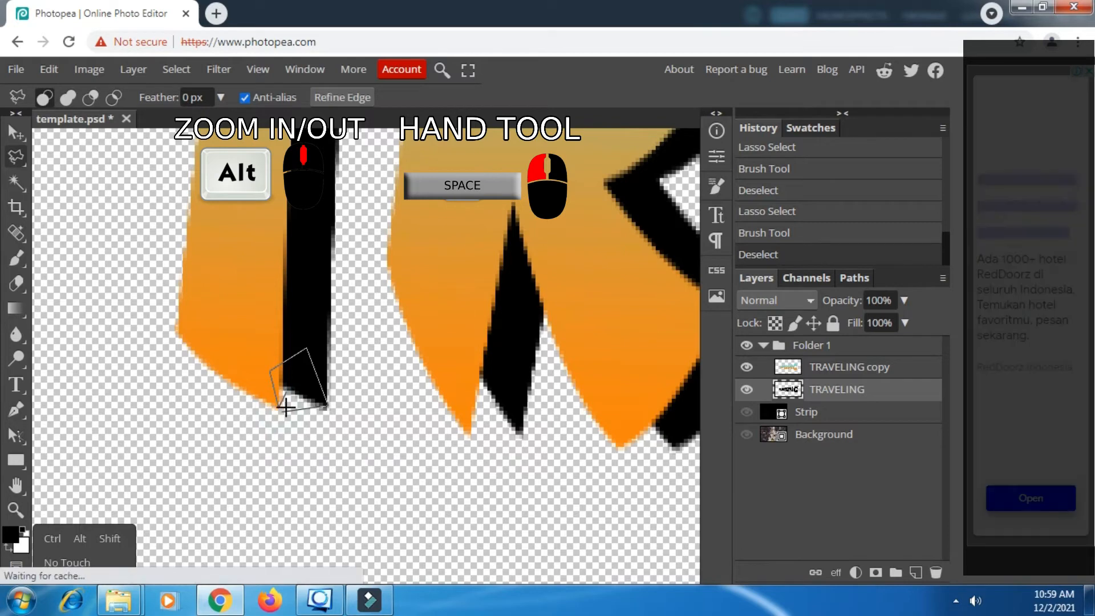
left_click(270, 398)
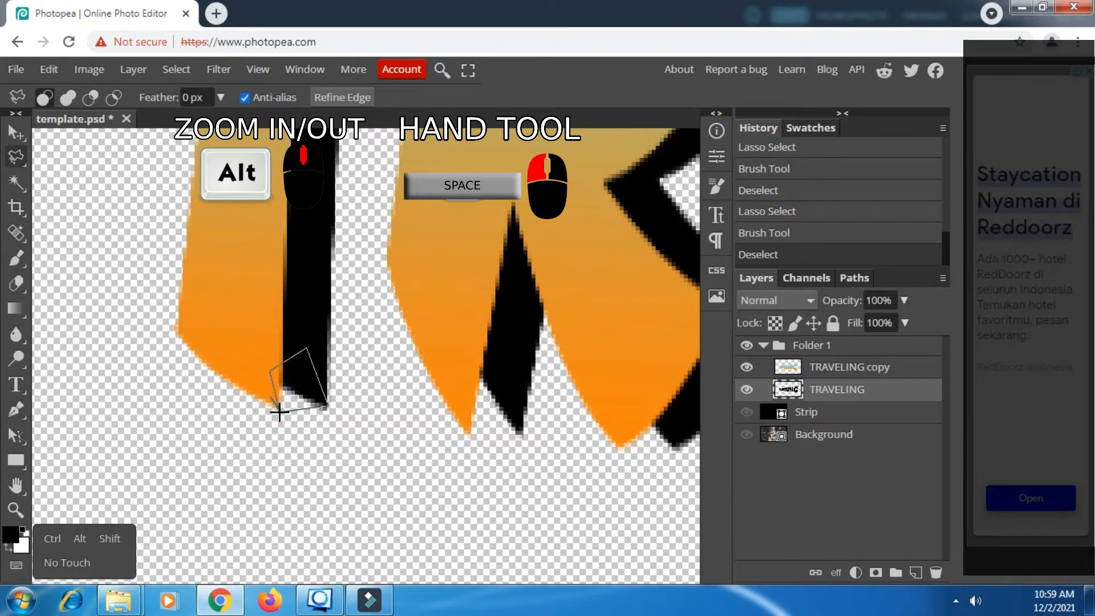
double_click(279, 411)
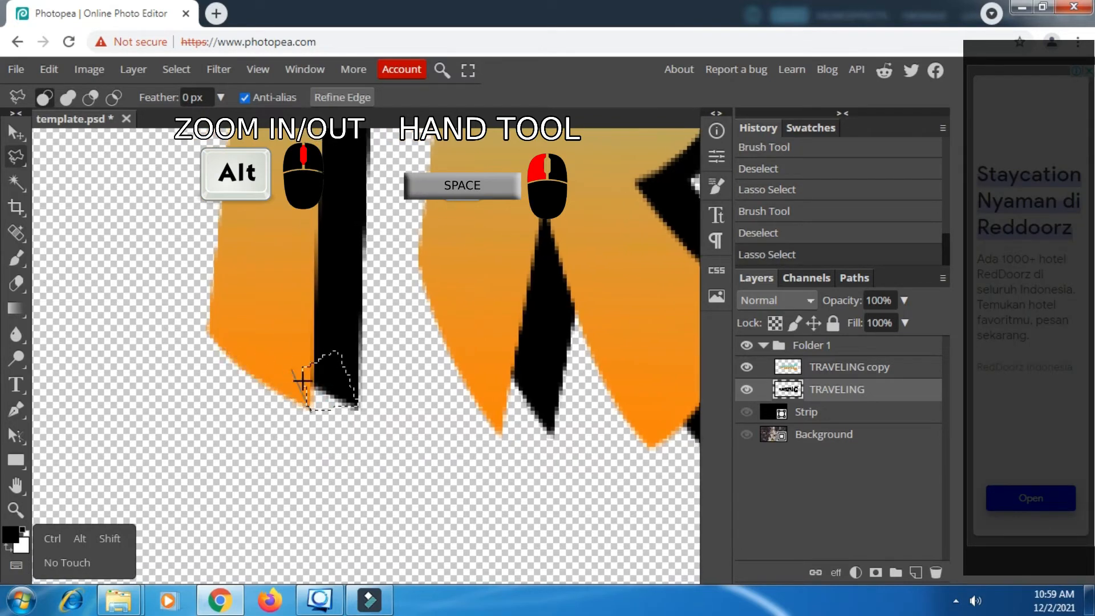
left_click(291, 390)
double_click(312, 402)
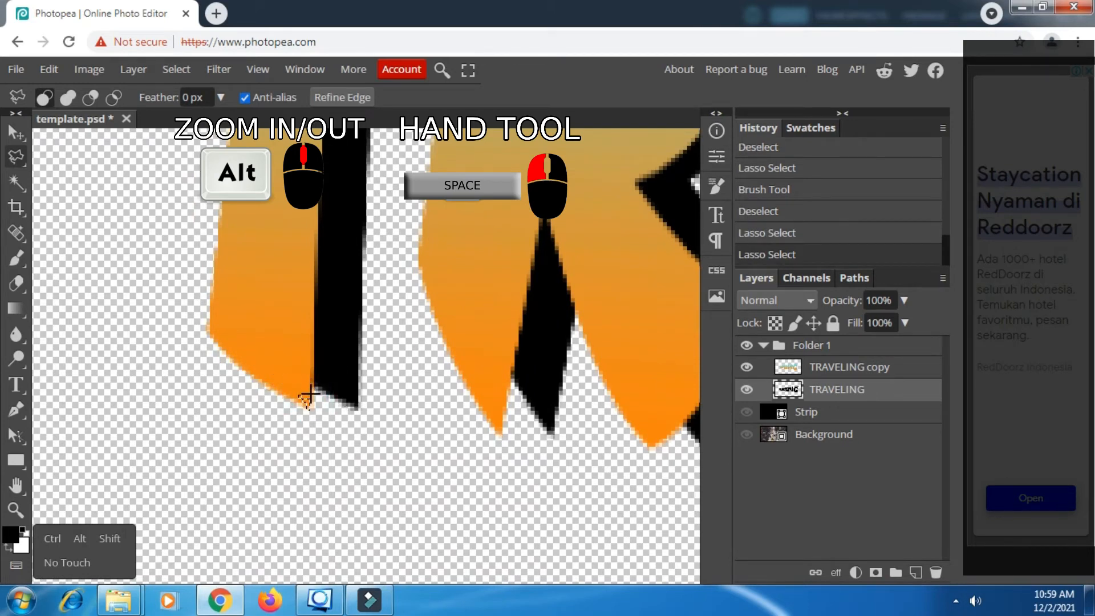
left_click(305, 372)
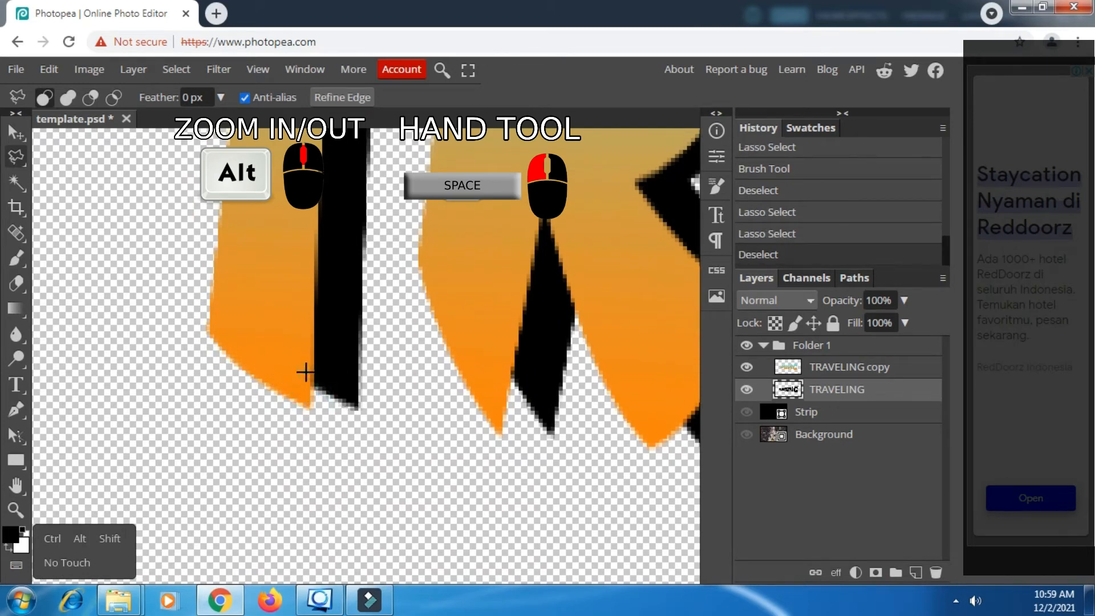
left_click(336, 373)
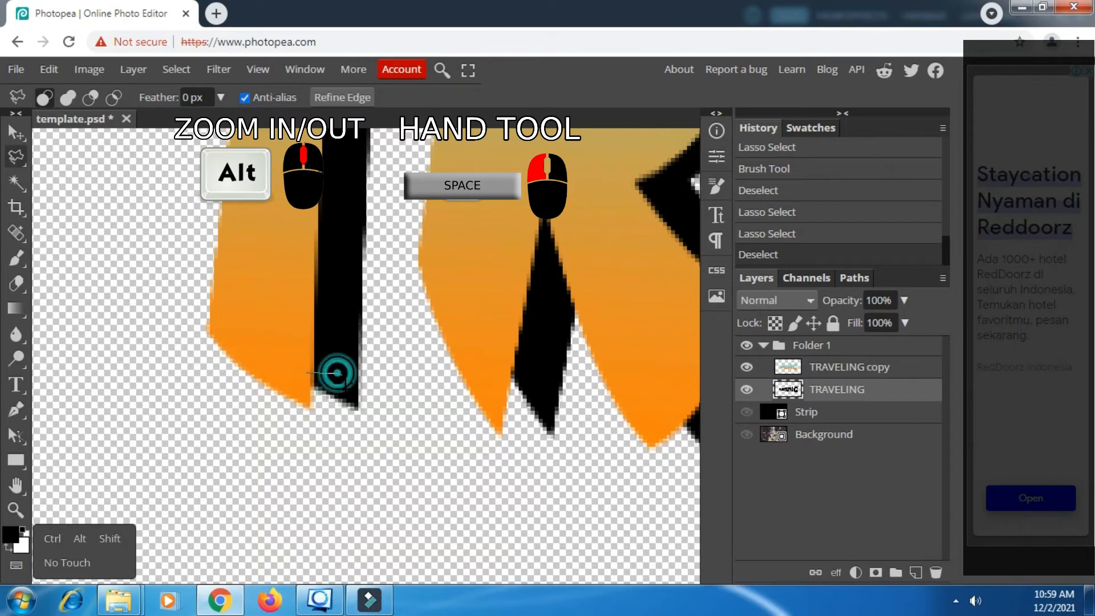
left_click(357, 409)
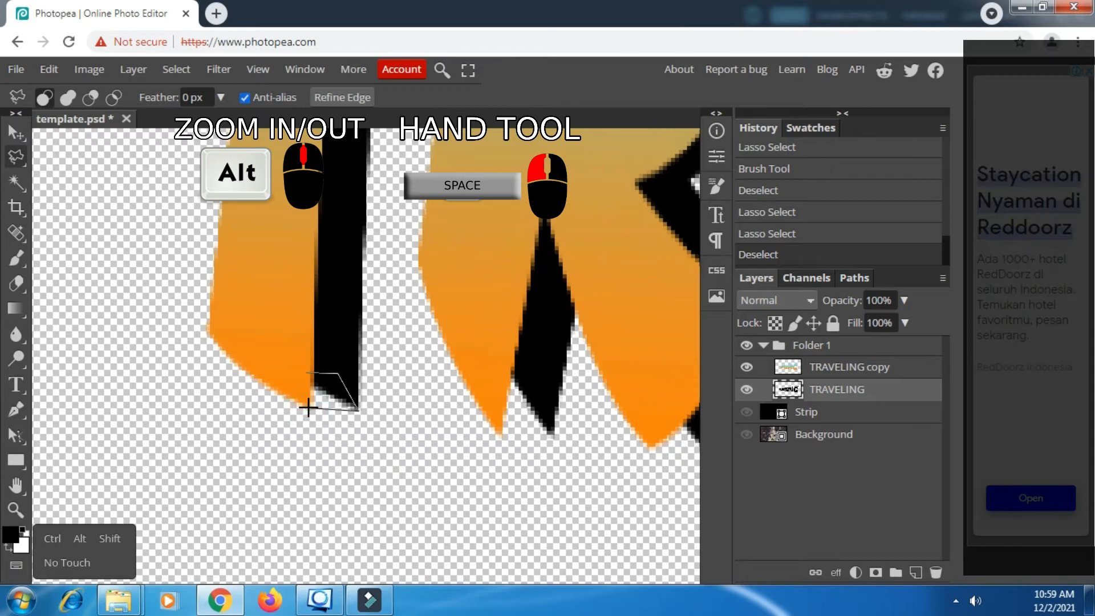
left_click(307, 374)
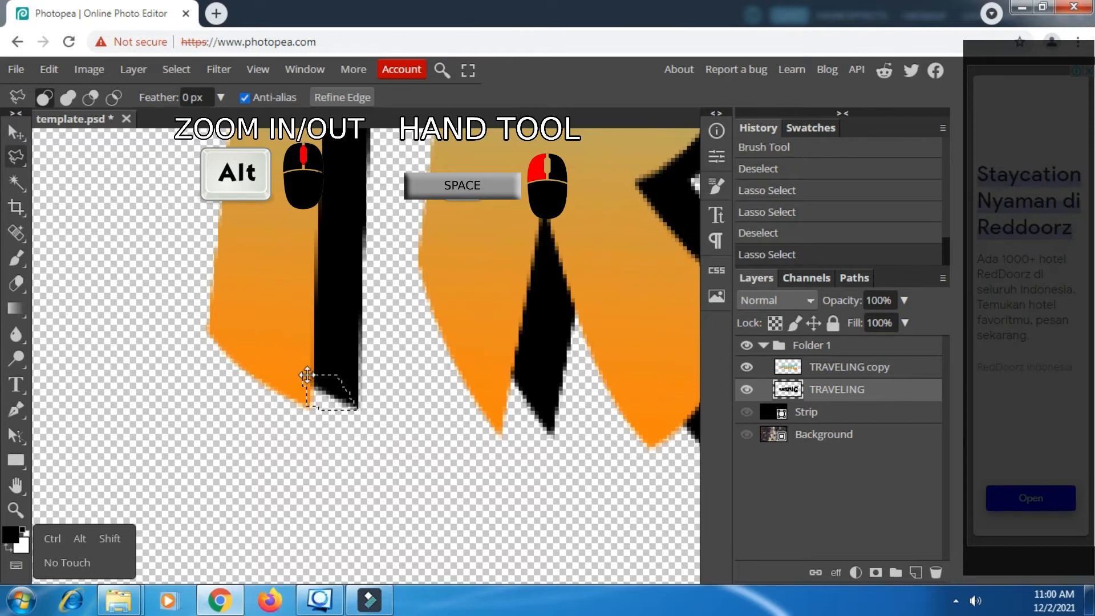
Outline the gap at the foot of the T's stem, between its lowest tip and the shadow's lower corner, with the Polygonal Lasso.
left_click(306, 371)
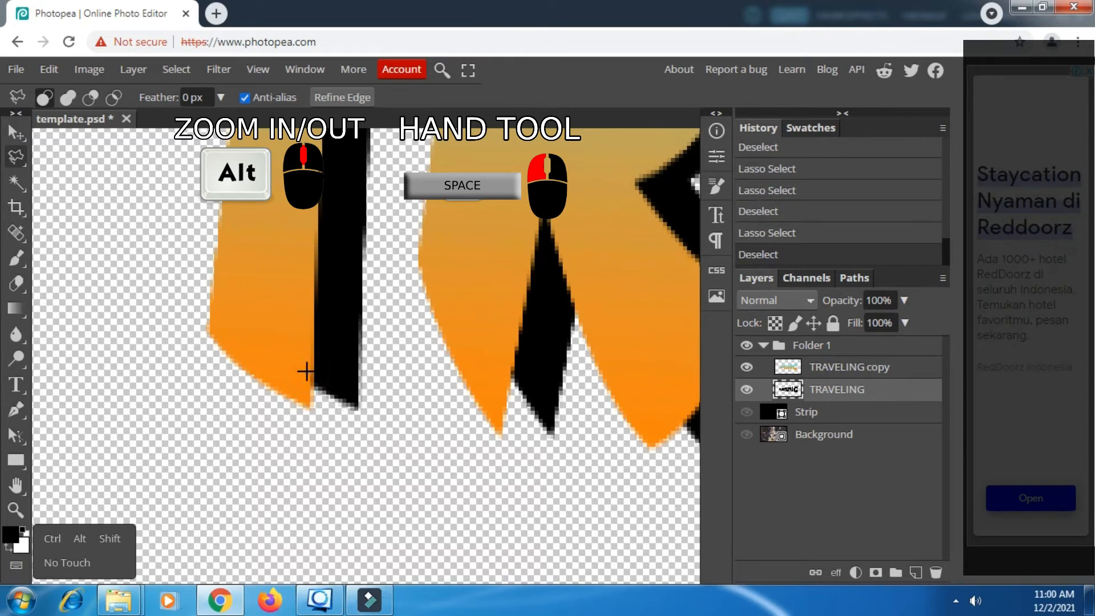
left_click(306, 409)
left_click(358, 407)
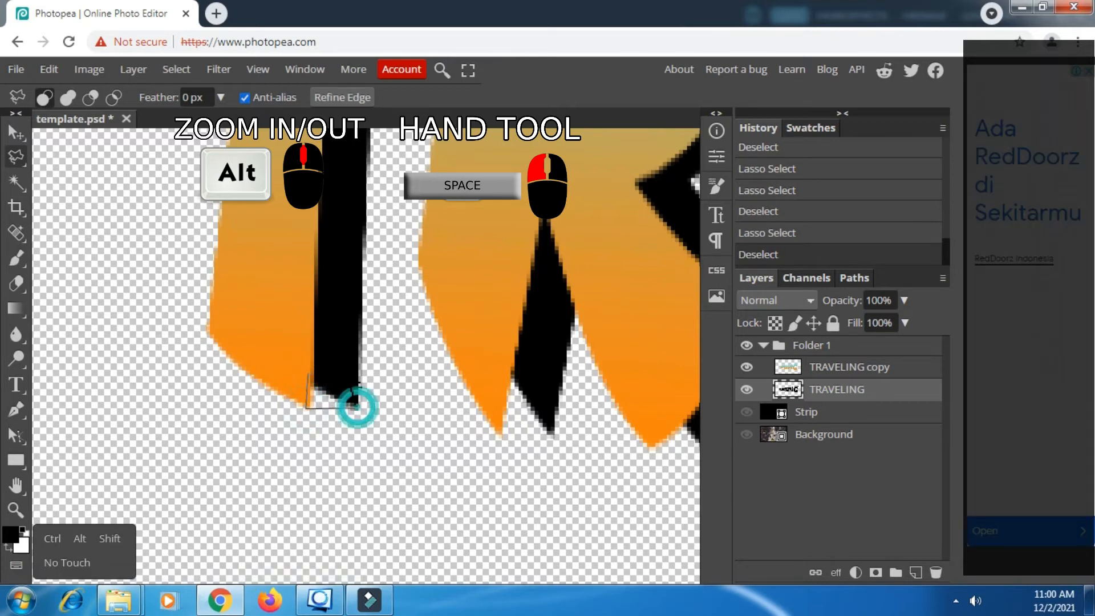
left_click(353, 383)
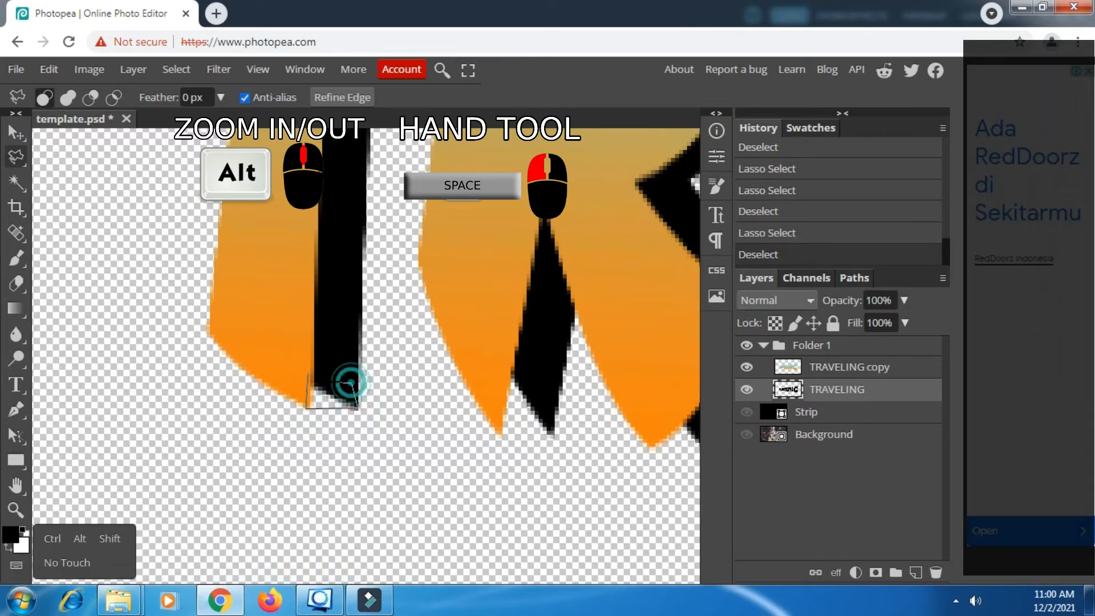
left_click(304, 384)
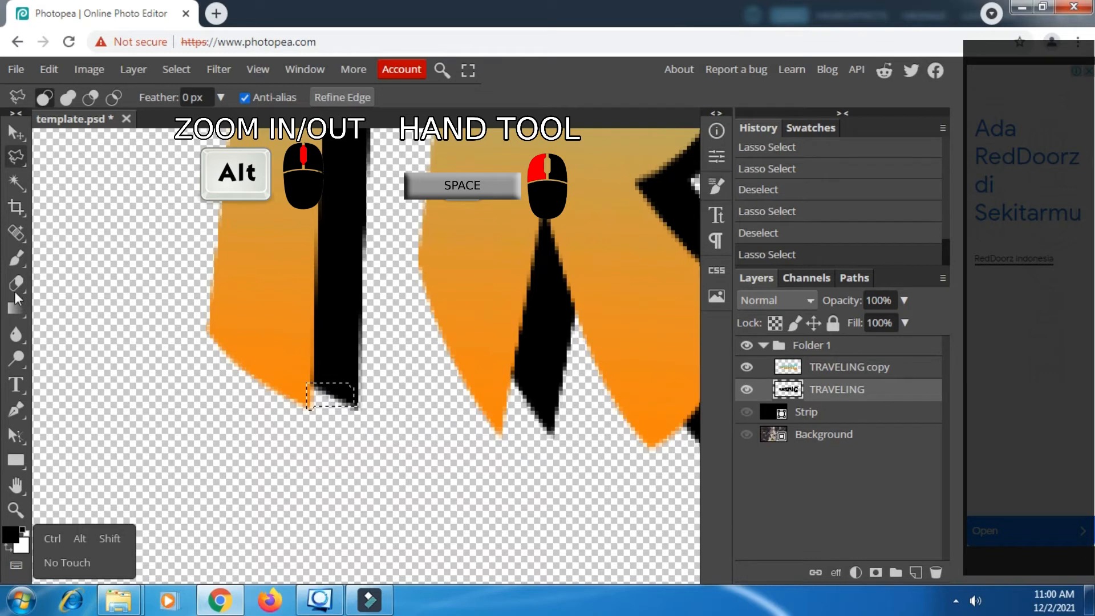
Brush black into the selected gap at the foot of the T's stem and deselect.
left_click(16, 258)
mouse_move(328, 397)
left_mouse_down()
mouse_move(306, 401)
mouse_move(445, 409)
left_mouse_up()
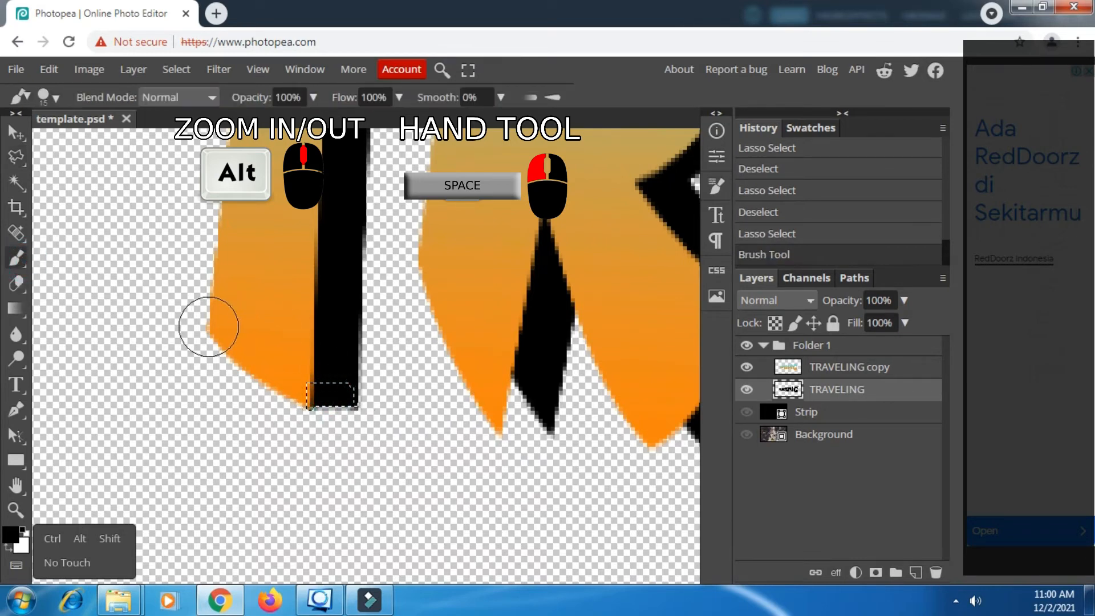
left_click(160, 70)
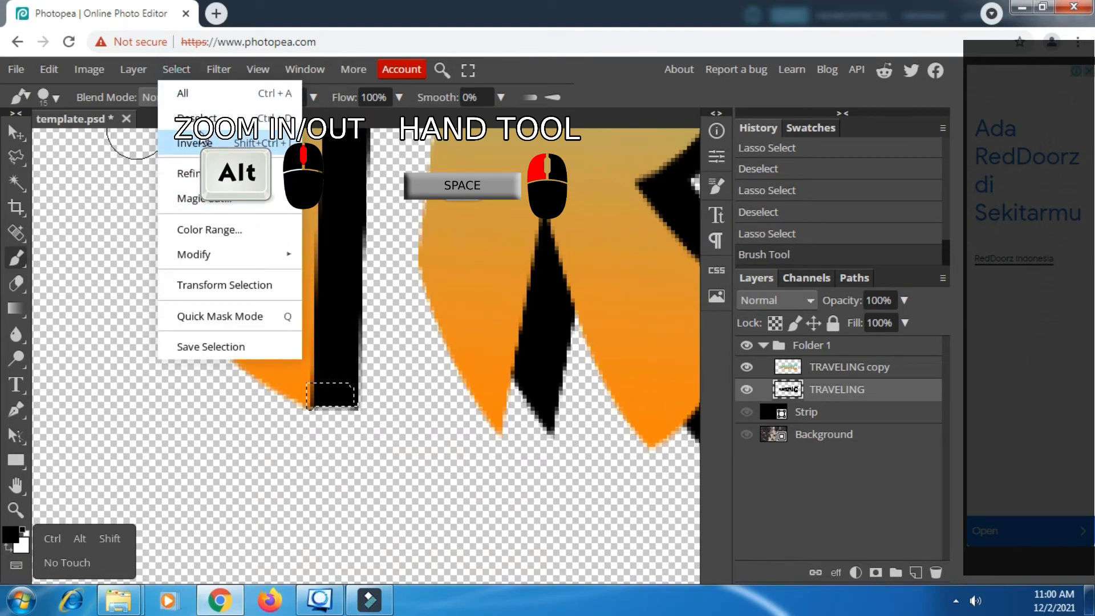
left_click(197, 118)
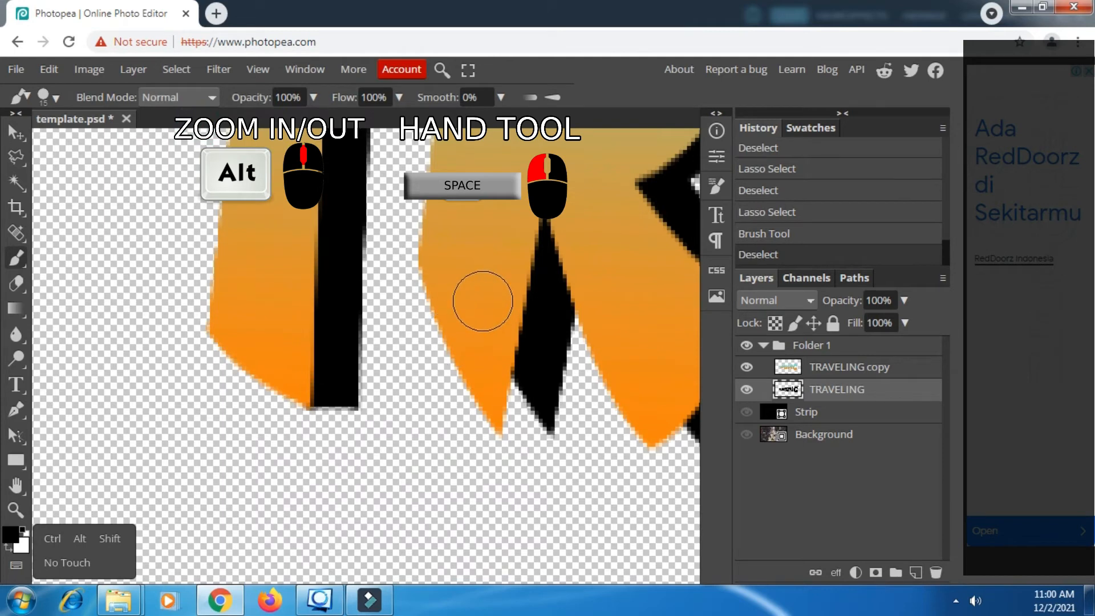
Choose the square brush tip at 6 px and brush black into the gap at the foot of the R's left leg.
right_click(483, 301)
left_click(506, 428)
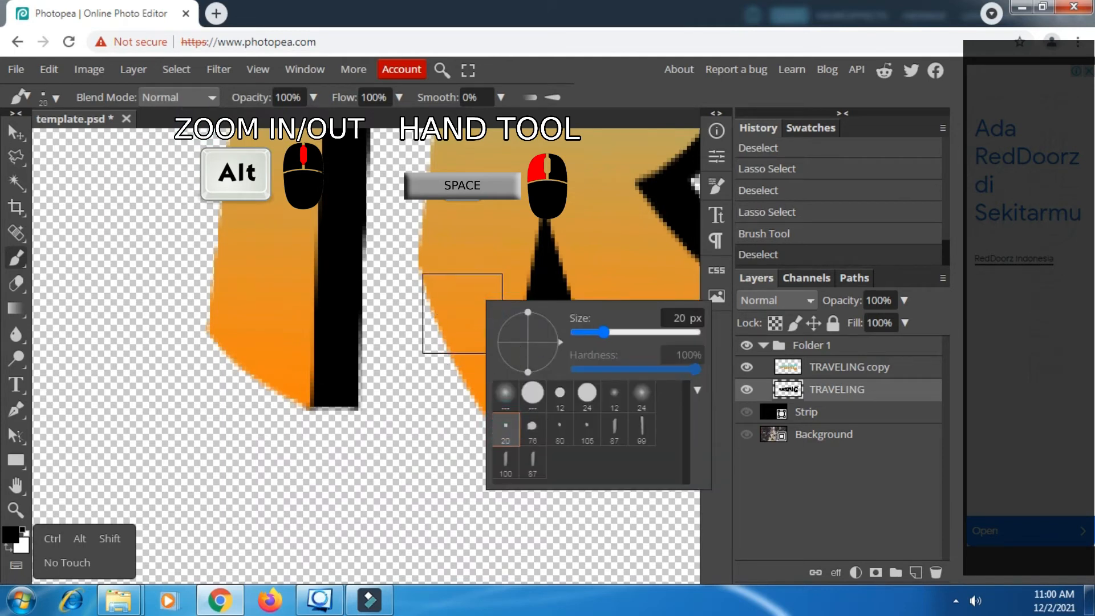
mouse_move(598, 335)
left_mouse_down()
mouse_move(578, 339)
mouse_move(592, 333)
left_mouse_up()
key("Return")
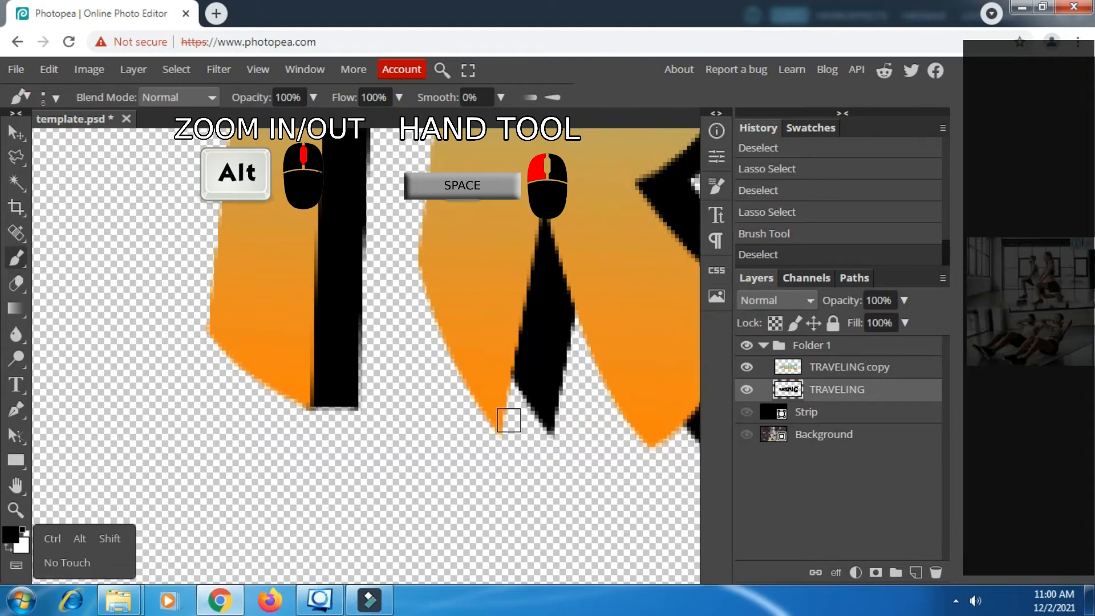
mouse_move(507, 422)
left_mouse_down()
mouse_move(535, 422)
mouse_move(516, 419)
mouse_move(518, 381)
left_mouse_up()
Brush black into the gap at the foot of the R's right leg, undoing the first strokes and repainting them.
left_click_drag(599, 366, 462, 576)
left_click_drag(472, 420, 477, 552)
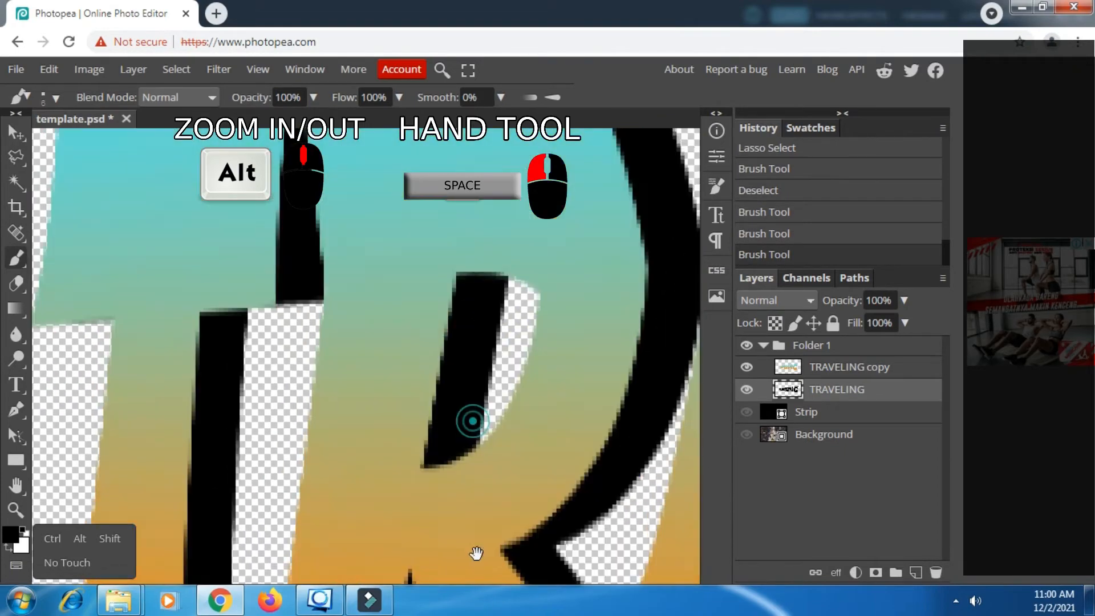
mouse_move(463, 314)
left_mouse_down()
mouse_move(467, 518)
mouse_move(365, 149)
left_mouse_up()
mouse_move(375, 402)
left_mouse_down()
mouse_move(442, 535)
mouse_move(426, 263)
left_mouse_up()
mouse_move(416, 462)
left_mouse_down()
mouse_move(459, 454)
mouse_move(435, 458)
left_mouse_up()
left_click(805, 238)
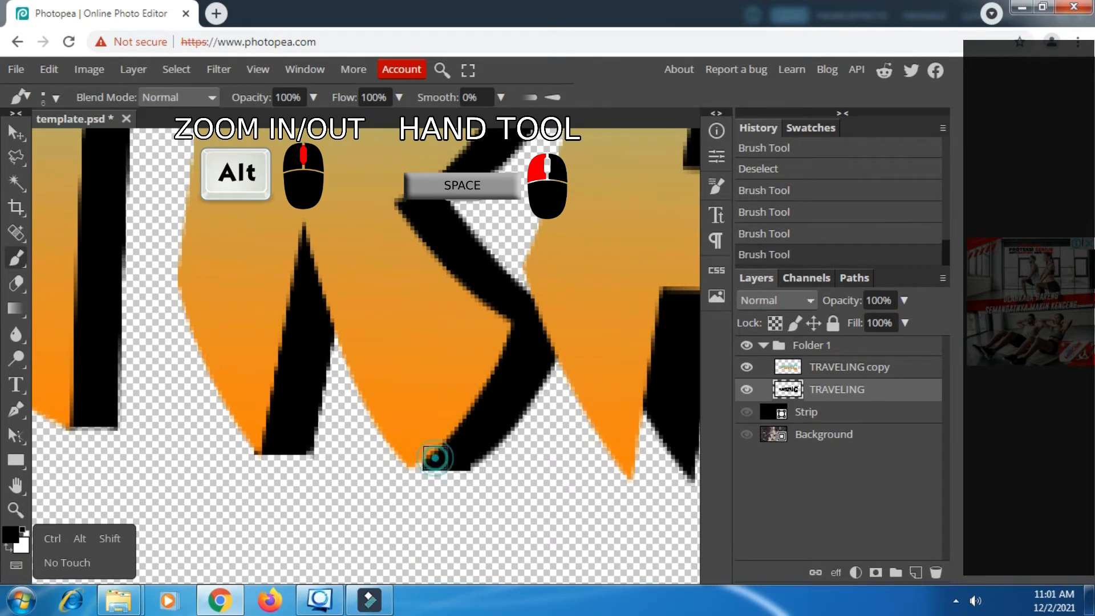
left_click(435, 458)
key("ctrl+z")
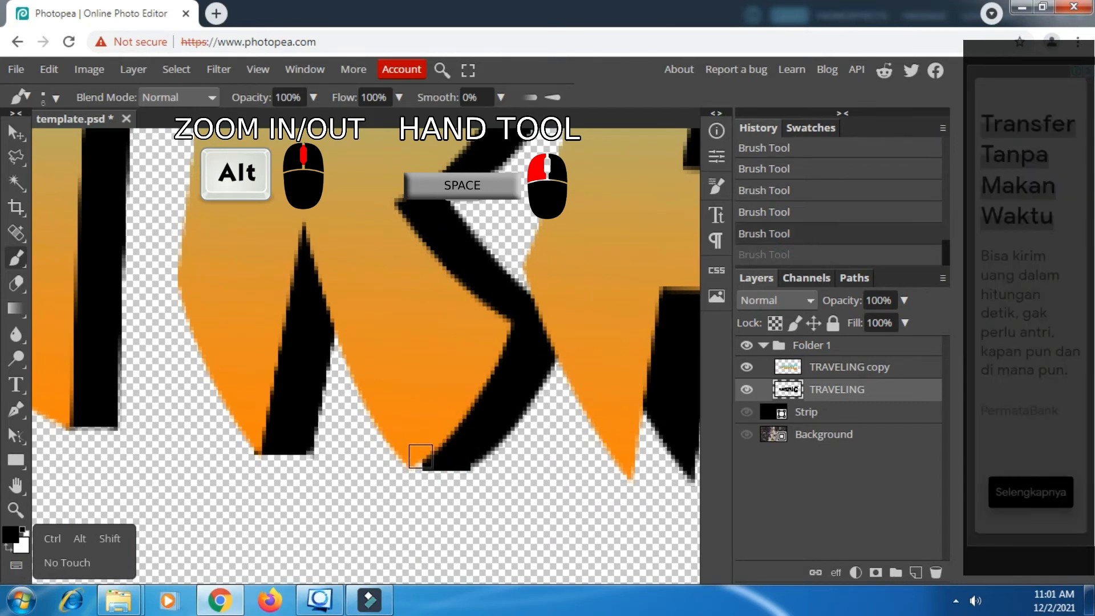
key("ctrl+z")
key("ctrl+z")
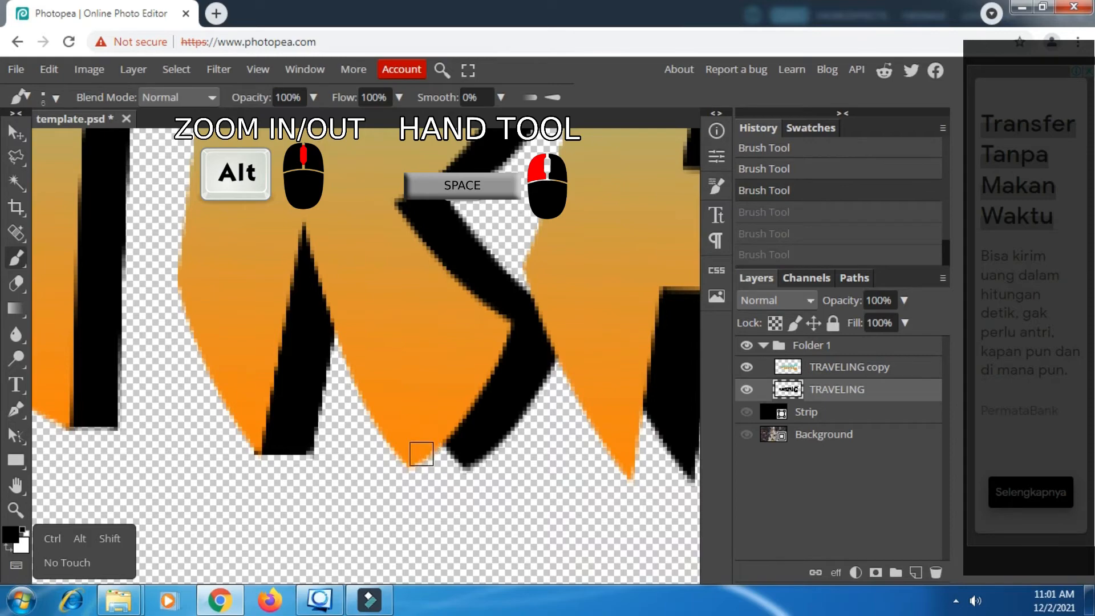
left_click_drag(429, 458, 456, 458)
Brush black into the shadow gaps along the feet of the A and the V.
left_click_drag(587, 305, 503, 518)
mouse_move(486, 183)
left_mouse_down()
mouse_move(518, 552)
mouse_move(365, 149)
left_mouse_up()
left_click_drag(553, 509, 553, 432)
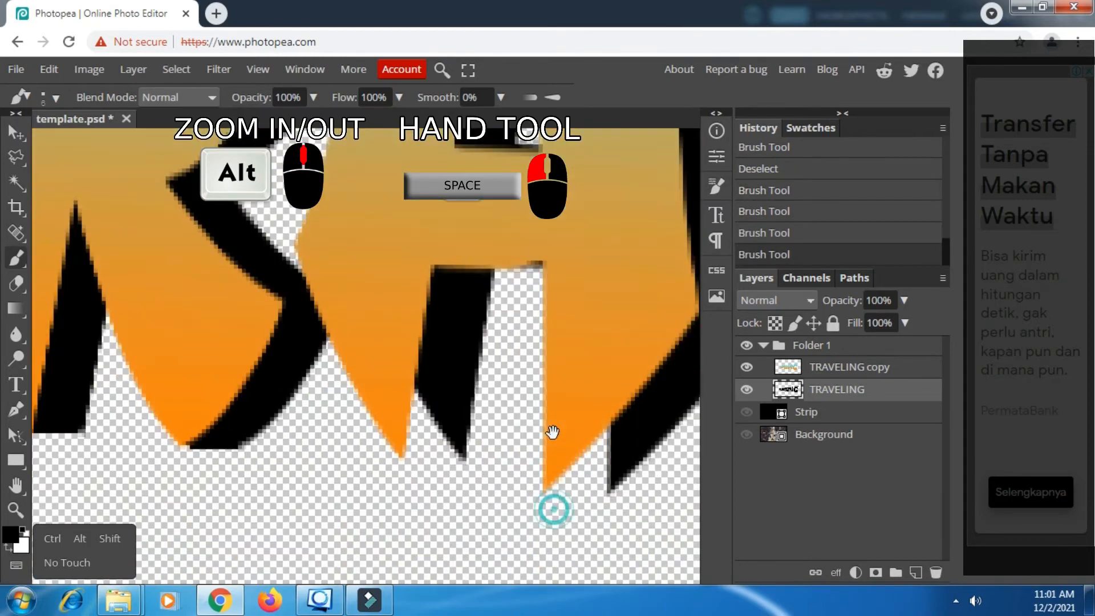
right_click(437, 393)
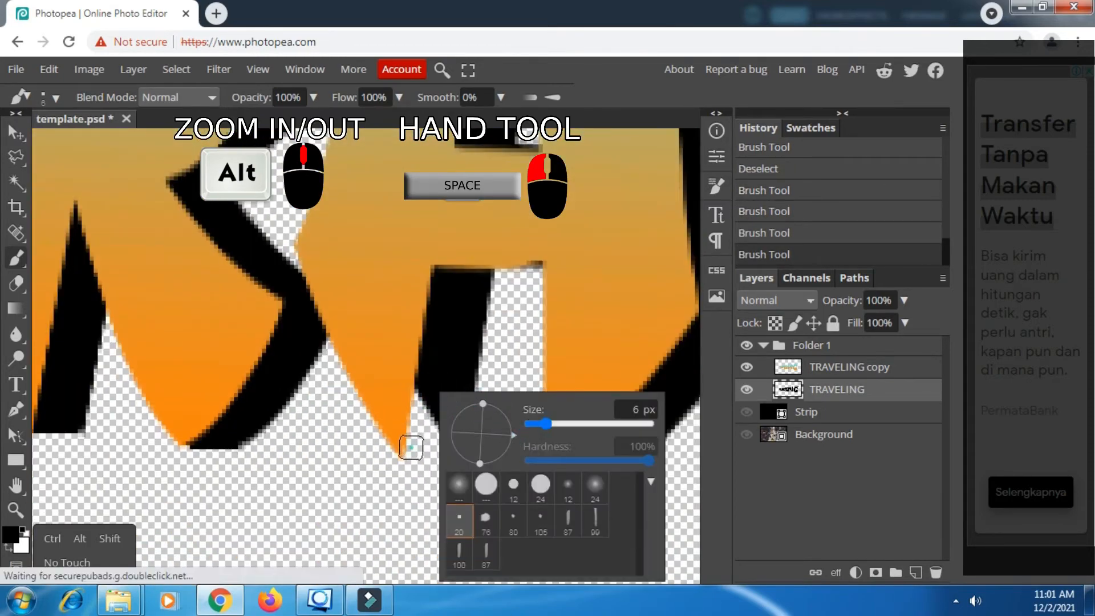
mouse_move(417, 448)
left_mouse_down()
mouse_move(411, 394)
mouse_move(429, 409)
left_mouse_up()
mouse_move(556, 473)
left_mouse_down()
mouse_move(393, 445)
mouse_move(434, 446)
mouse_move(438, 410)
left_mouse_up()
mouse_move(525, 408)
left_mouse_down()
mouse_move(447, 467)
mouse_move(289, 413)
left_mouse_up()
left_click_drag(435, 451, 487, 435)
Brush black into the shadow gap below the right end of the L's base.
left_click_drag(621, 280, 313, 511)
left_click_drag(466, 525, 342, 325)
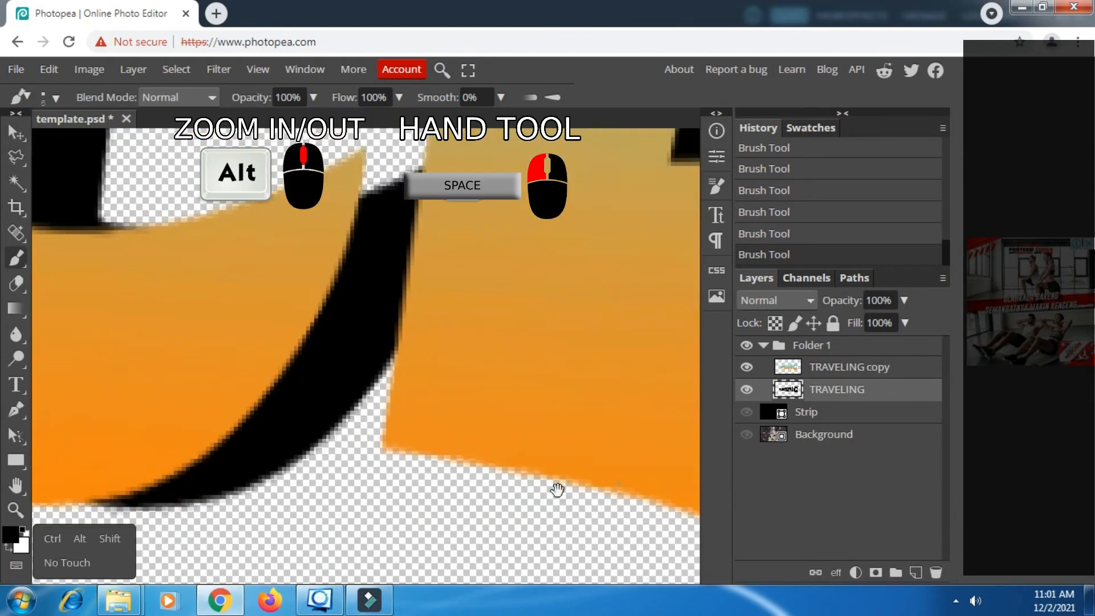
left_click_drag(557, 489, 264, 403)
left_click_drag(538, 452, 628, 453)
mouse_move(559, 377)
left_mouse_down()
mouse_move(389, 485)
mouse_move(109, 350)
left_mouse_up()
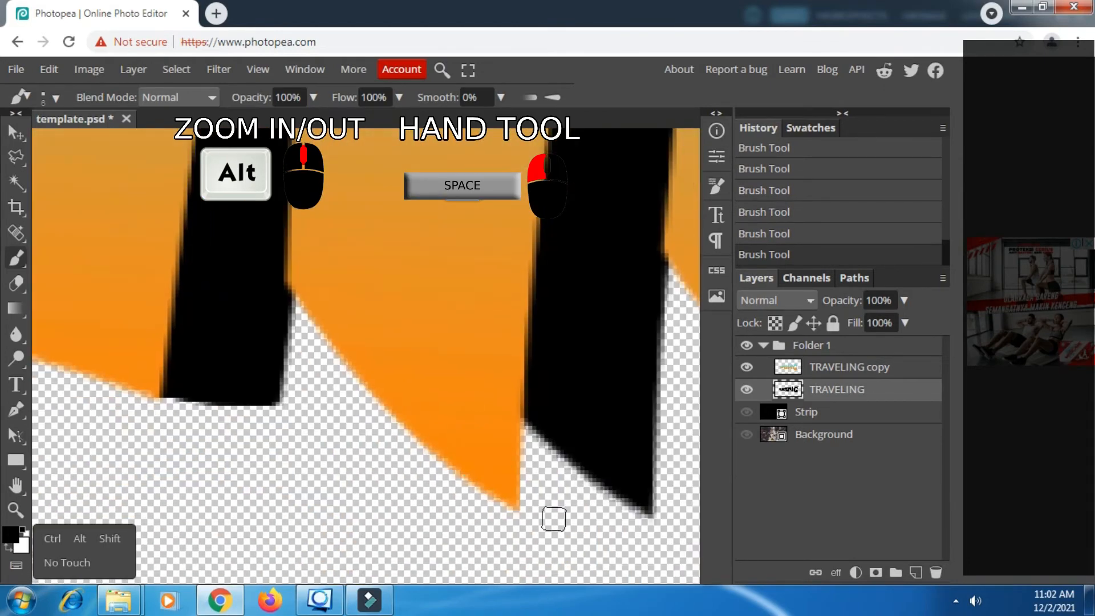
Brush black into the gaps at the foot of the I and the foot of the N's left leg.
mouse_move(552, 519)
left_mouse_down()
mouse_move(522, 502)
mouse_move(571, 472)
mouse_move(524, 413)
left_mouse_up()
left_click_drag(634, 394, 218, 371)
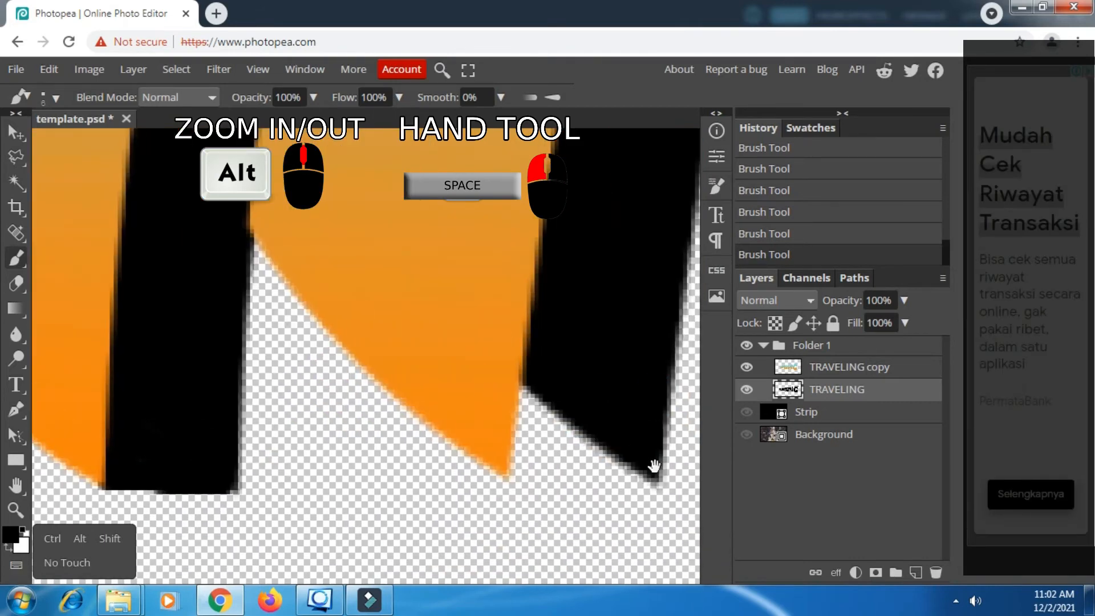
mouse_move(652, 466)
left_mouse_down()
mouse_move(586, 467)
mouse_move(543, 440)
mouse_move(600, 444)
left_mouse_up()
left_click_drag(613, 451, 447, 472)
scroll(621, 536, "down", 3)
left_click_drag(672, 450, 379, 340)
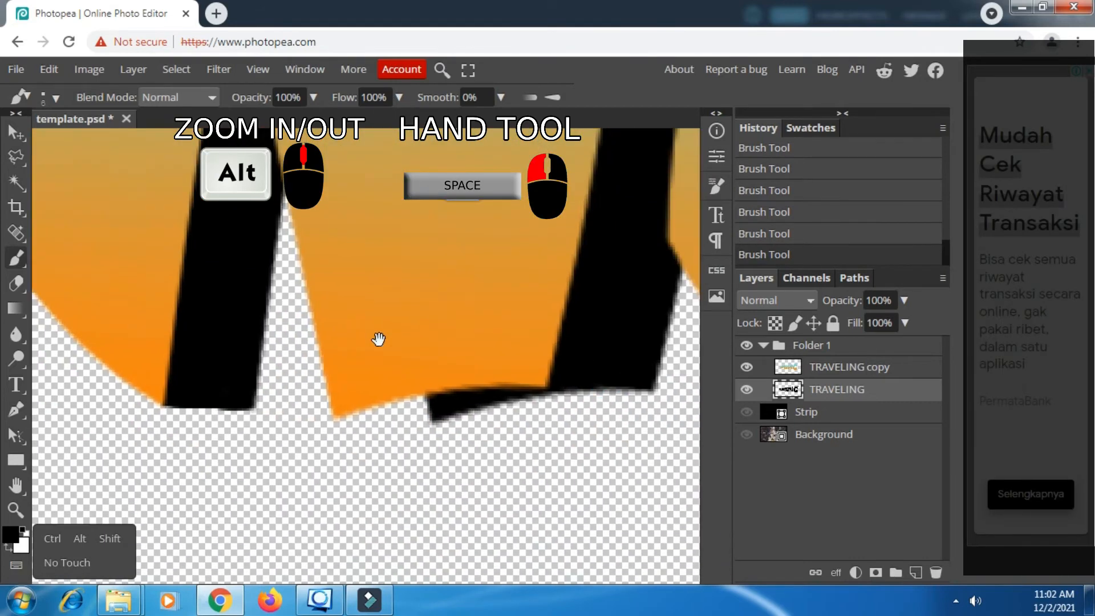
Enlarge the brush to 42 px and fill the gap beneath the N's right leg with black.
scroll(361, 399, "up", 3)
right_click(387, 325)
left_click(519, 358)
key("Escape")
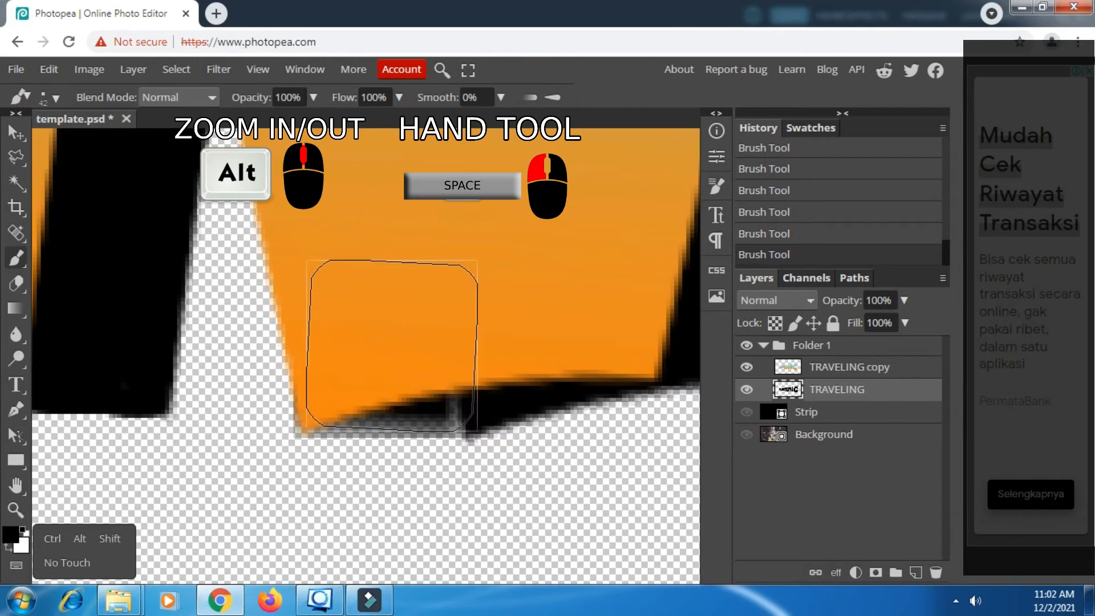
left_click_drag(392, 342, 217, 340)
Brush black into the shadow gaps along the G's bottom edge and around its lowest tip.
left_click_drag(530, 300, 227, 484)
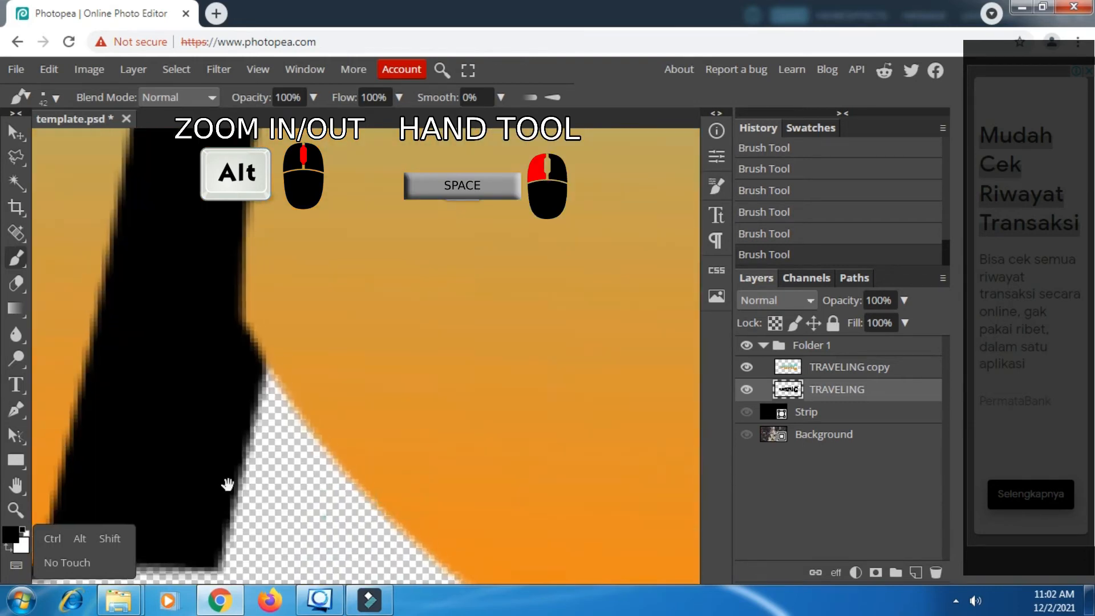
left_click_drag(645, 547, 194, 237)
left_click_drag(335, 352, 370, 340)
left_click_drag(633, 366, 245, 399)
mouse_move(650, 559)
left_mouse_down()
mouse_move(420, 477)
mouse_move(294, 399)
left_mouse_up()
left_click_drag(388, 356, 382, 367)
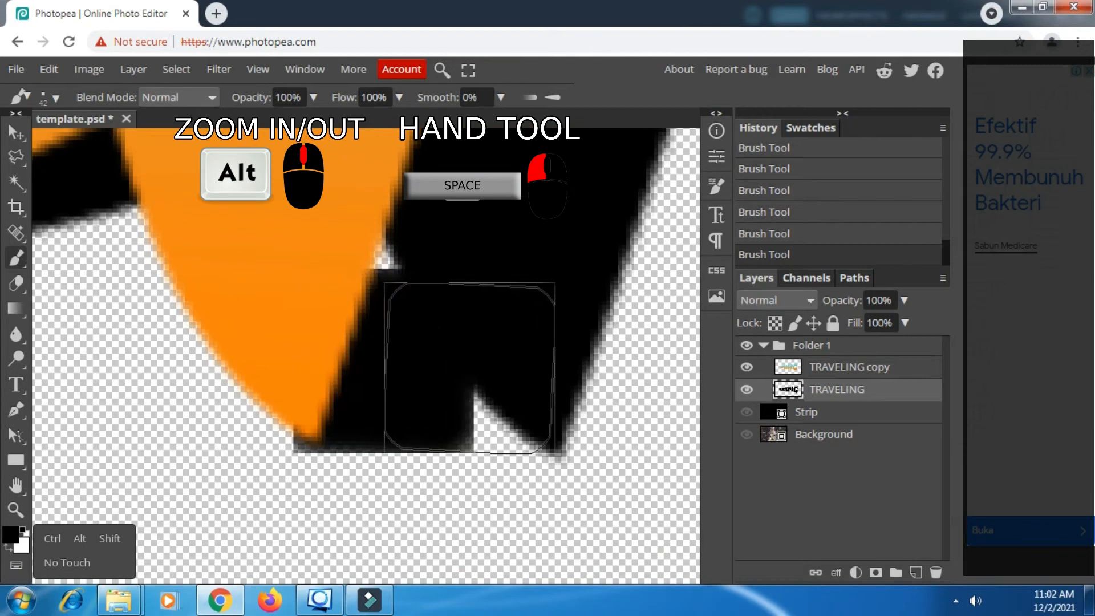
left_click(471, 368)
left_click(433, 296)
Fill the shadow gap beneath the pointed end of the G's upper arm with black.
mouse_move(481, 165)
left_mouse_down()
mouse_move(435, 448)
mouse_move(398, 514)
left_mouse_up()
scroll(399, 391, "down", 4)
scroll(399, 391, "up", 2)
mouse_move(232, 262)
left_mouse_down()
mouse_move(362, 428)
mouse_move(344, 418)
left_mouse_up()
left_click_drag(396, 432, 246, 557)
right_click(431, 376)
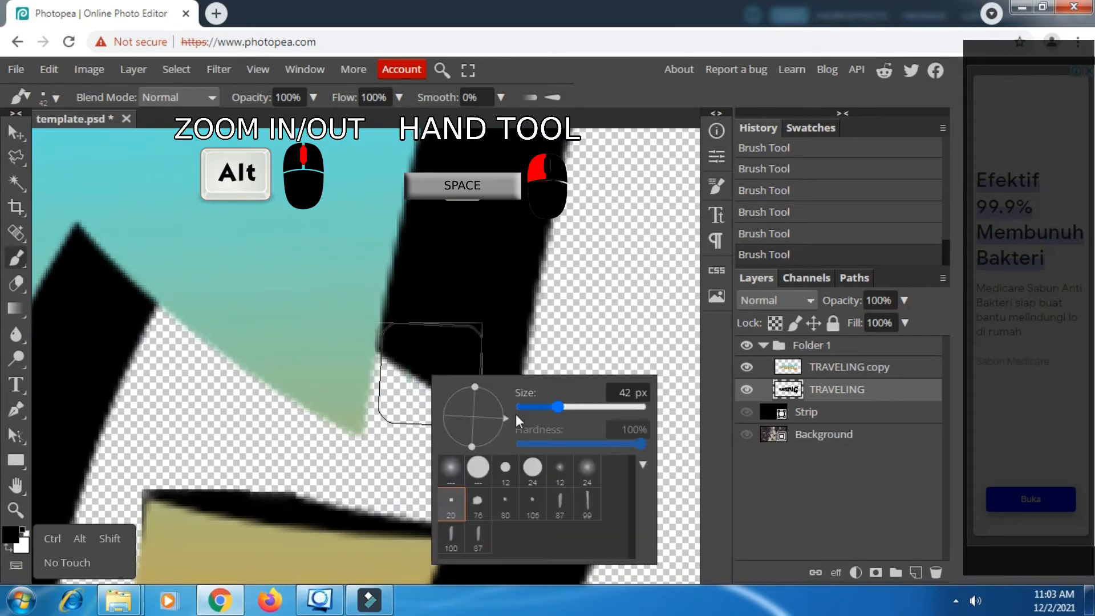
left_click_drag(509, 406, 508, 404)
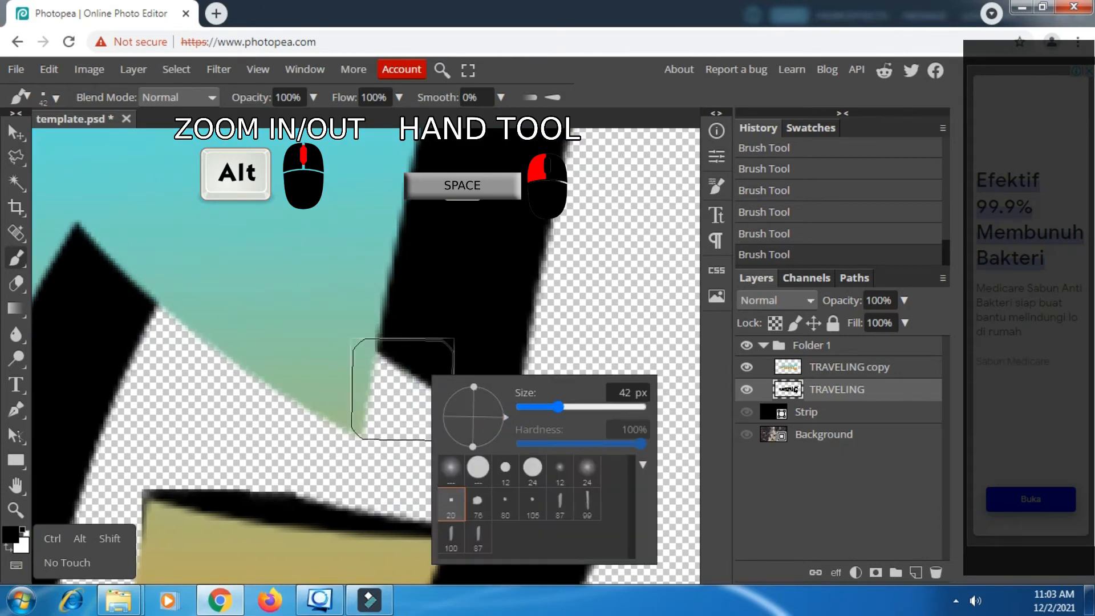
left_click(403, 389)
left_click(468, 390)
Brush black into the gap at the G's upper-right corner, smoothing its top edge with a 10 px brush.
mouse_move(425, 304)
left_mouse_down()
mouse_move(466, 419)
mouse_move(485, 525)
left_mouse_up()
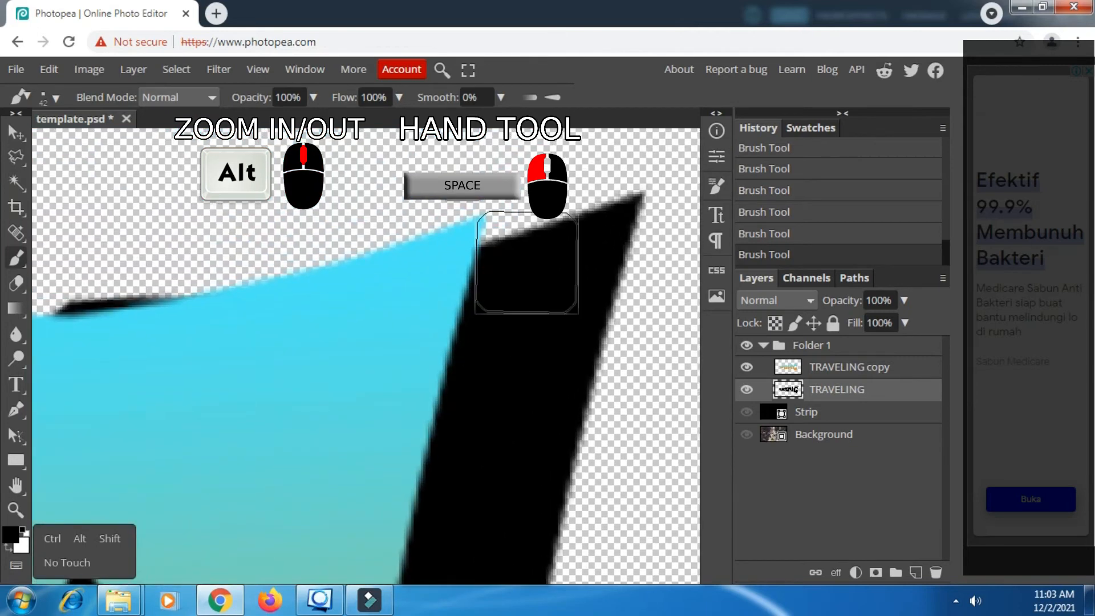
right_click(524, 263)
left_click(522, 262)
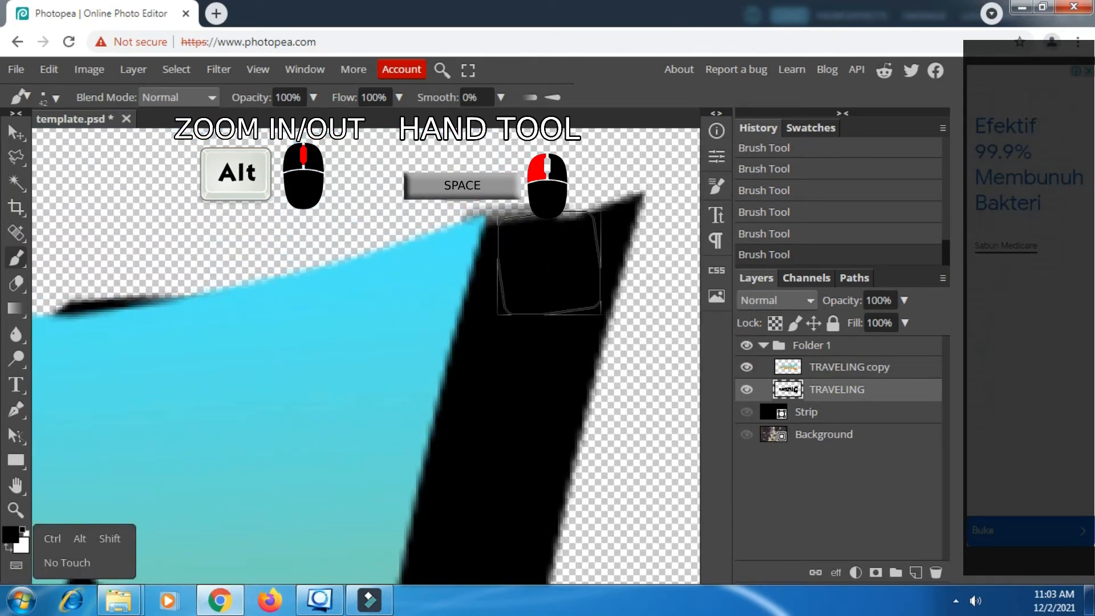
left_click(539, 257)
right_click(541, 262)
left_click(653, 296)
left_click(596, 215)
left_click_drag(586, 217, 604, 214)
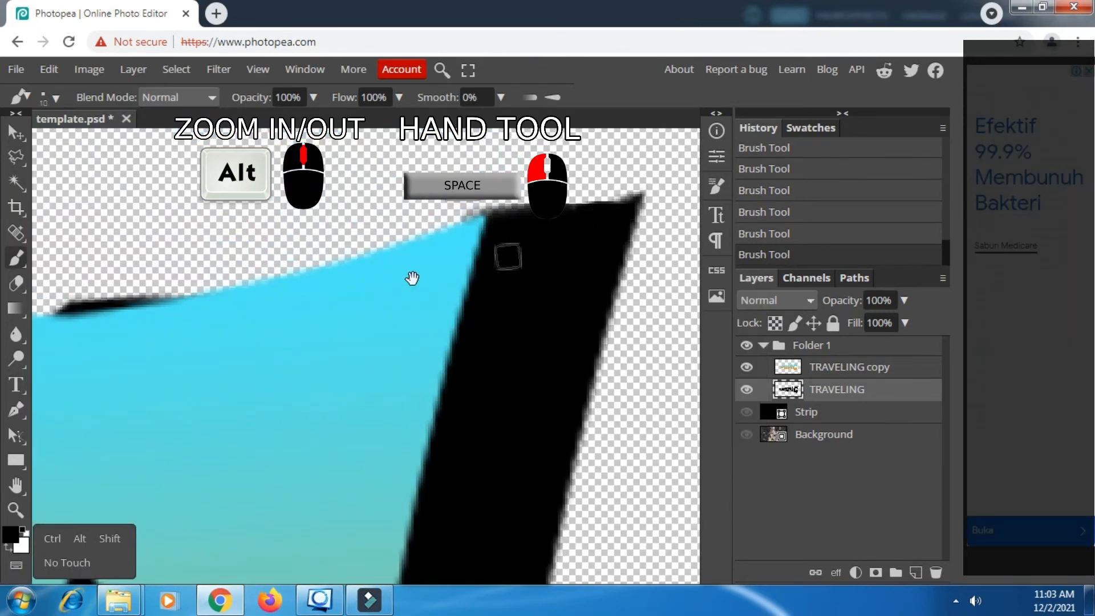
Brush black into the shadow gaps along the top-left edge of the G and the top of the N.
left_click_drag(410, 278, 735, 241)
left_click_drag(303, 294, 382, 281)
left_click_drag(288, 342, 793, 324)
left_click_drag(227, 264, 304, 260)
left_click_drag(216, 275, 244, 275)
left_click(759, 238)
left_click_drag(298, 263, 331, 292)
left_click_drag(337, 368, 552, 340)
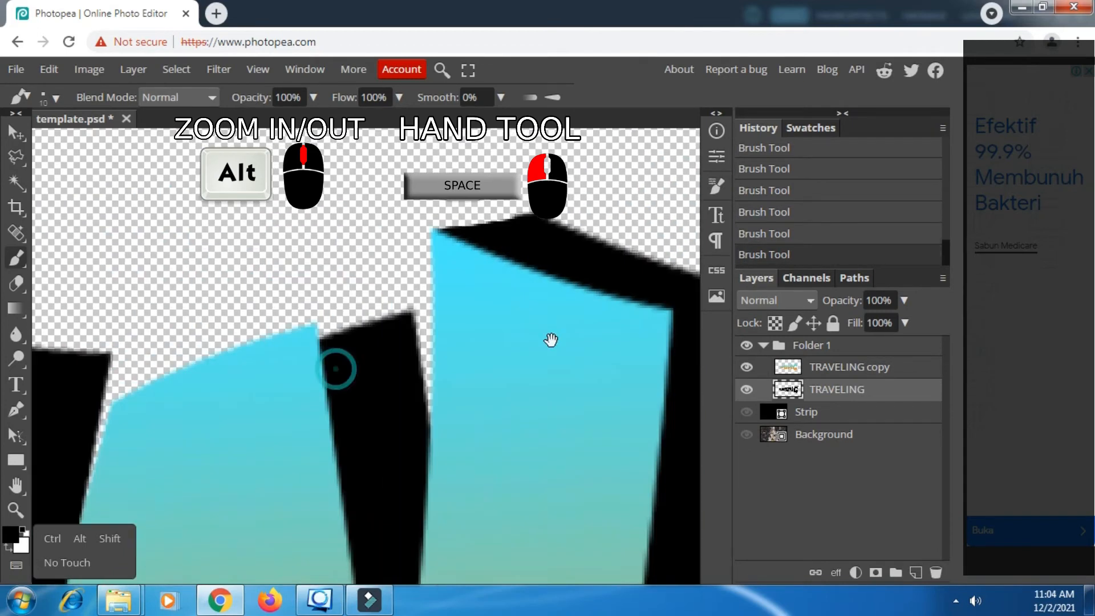
Brush black into the remaining shadow gaps along the tops of the letters from the I back to the T.
left_click_drag(401, 323, 312, 328)
left_click_drag(70, 392, 337, 369)
mouse_move(120, 329)
left_mouse_down()
mouse_move(147, 322)
mouse_move(461, 364)
left_mouse_up()
left_click_drag(205, 406, 515, 288)
left_click_drag(143, 344, 464, 327)
left_click_drag(278, 324, 242, 350)
mouse_move(167, 287)
left_mouse_down()
mouse_move(323, 306)
mouse_move(308, 308)
left_mouse_up()
mouse_move(165, 327)
left_mouse_down()
mouse_move(311, 322)
mouse_move(293, 323)
left_mouse_up()
left_click_drag(254, 378, 408, 299)
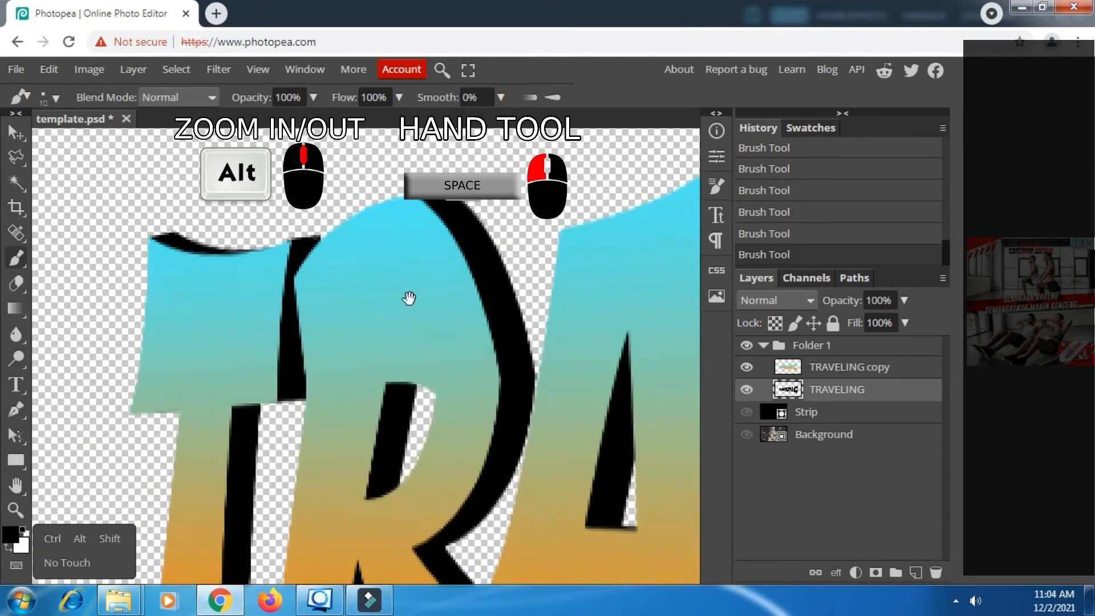
Check the filled lettering, make the Background and Strip layers visible again, and bring the whole image into view.
left_click_drag(565, 391, 394, 327)
scroll(565, 349, "down", 4)
scroll(592, 300, "up", 4)
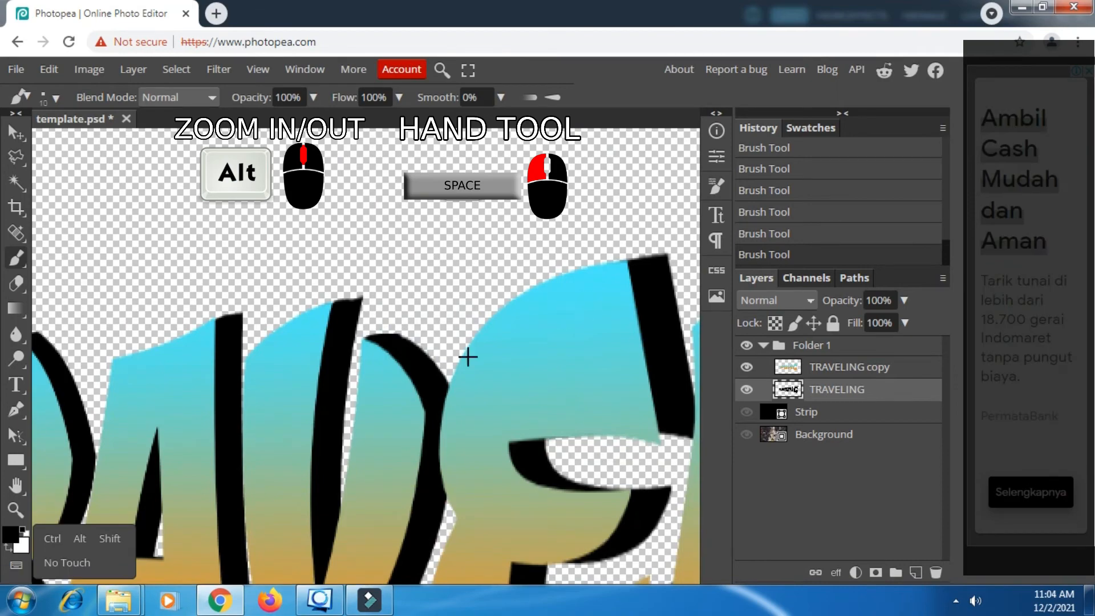
scroll(464, 357, "down", 4)
left_click(746, 434)
left_click(747, 412)
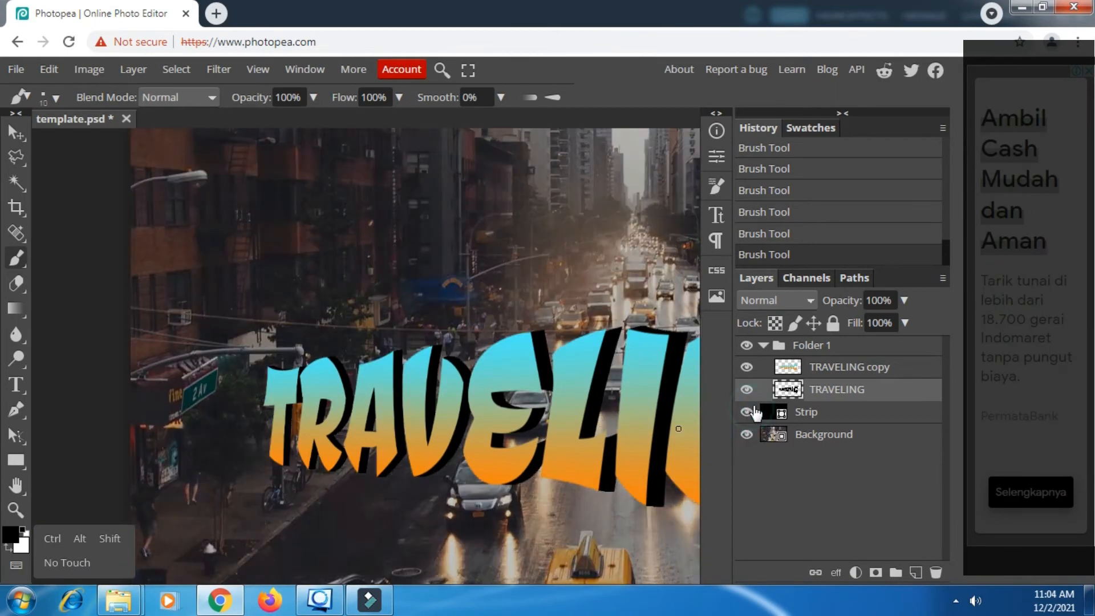
scroll(376, 409, "down", 4)
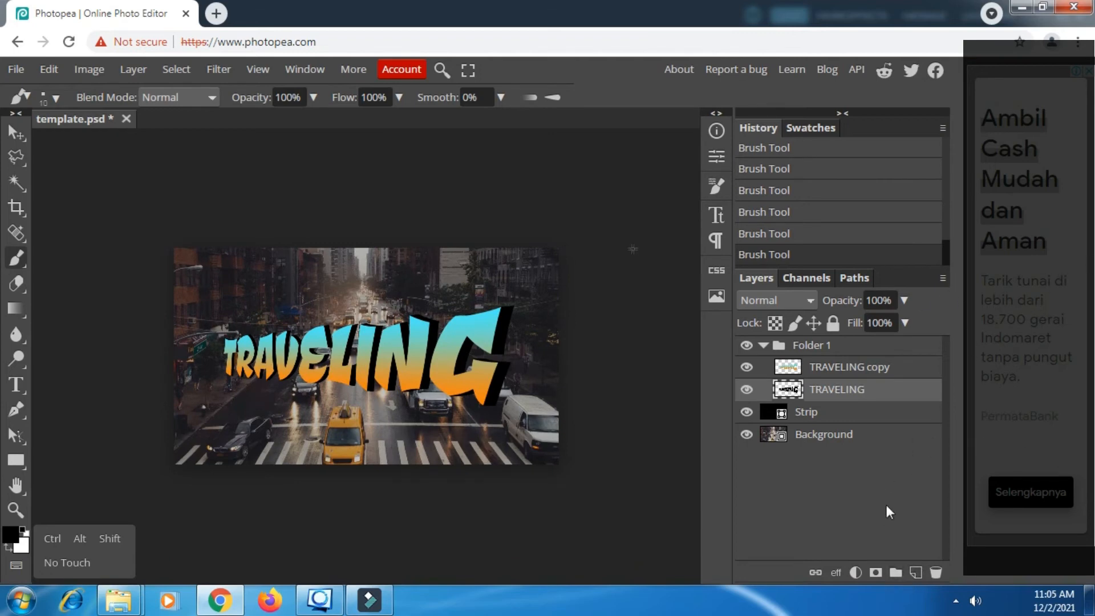
Add a dark teal (083439) Color Fill layer above the TRAVELING shadow layer and clip it to that layer.
left_click(856, 572)
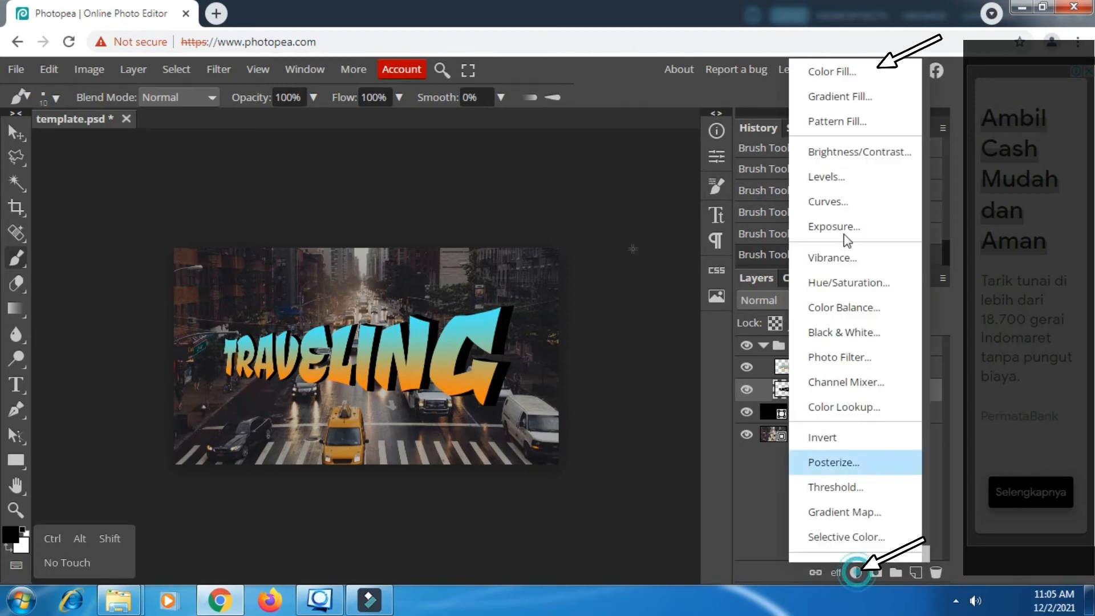
left_click(833, 72)
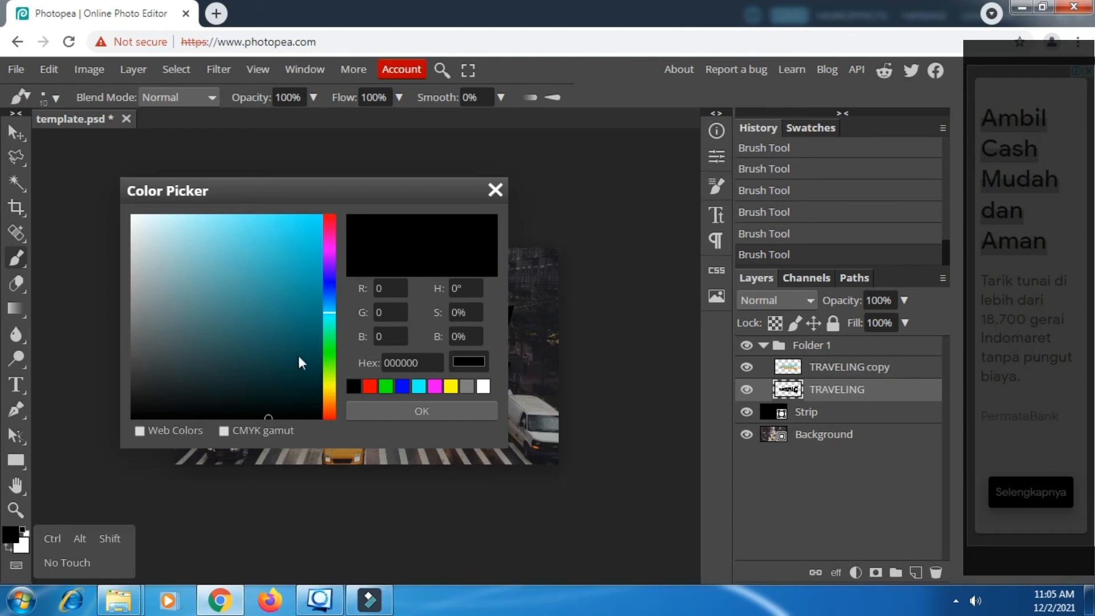
left_click_drag(298, 355, 294, 374)
left_click(398, 411)
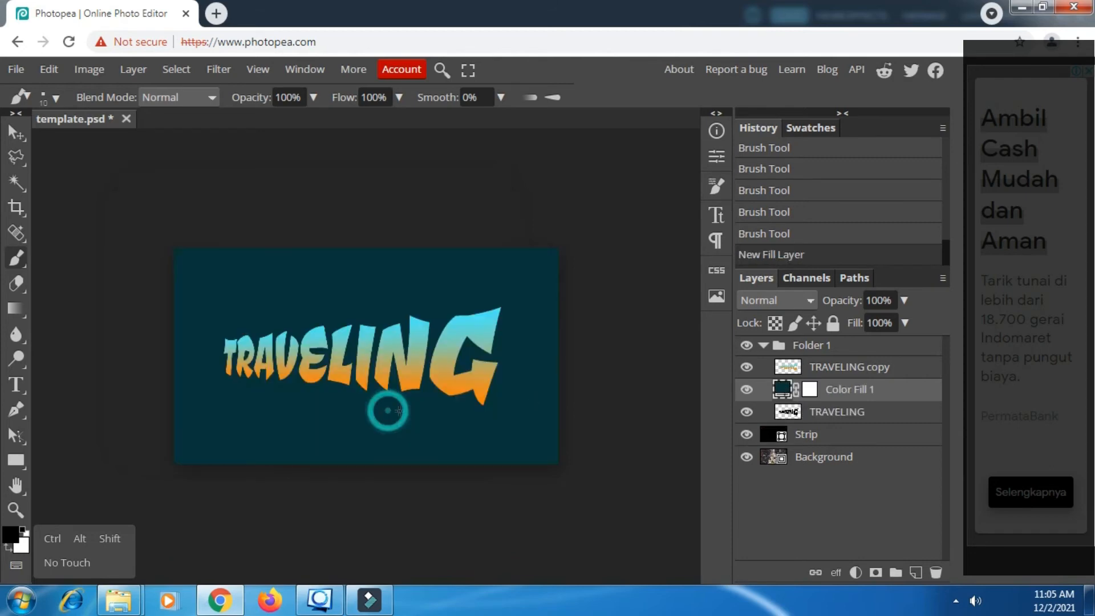
right_click(862, 403)
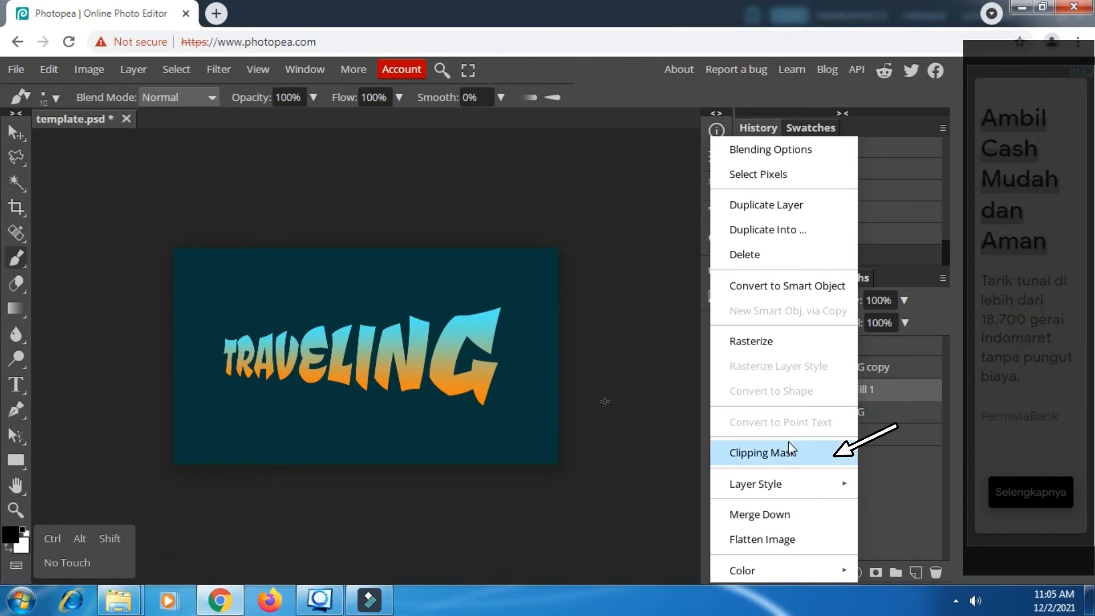
left_click(753, 454)
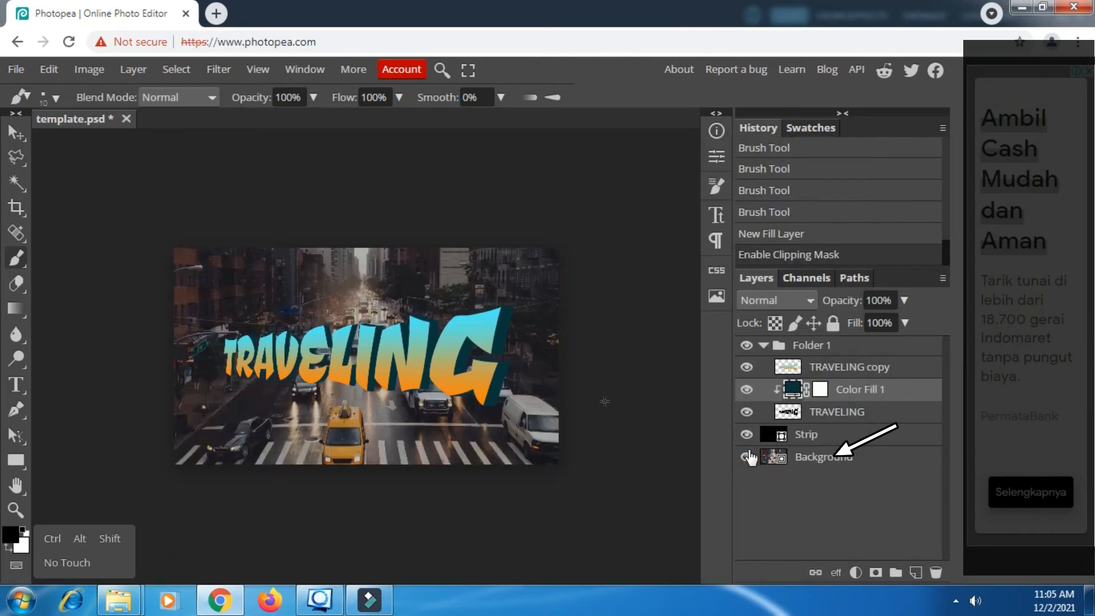
Recolor the Color Fill over the TRAVELING shadow to dark orange-brown (603103).
scroll(532, 338, "up", 5)
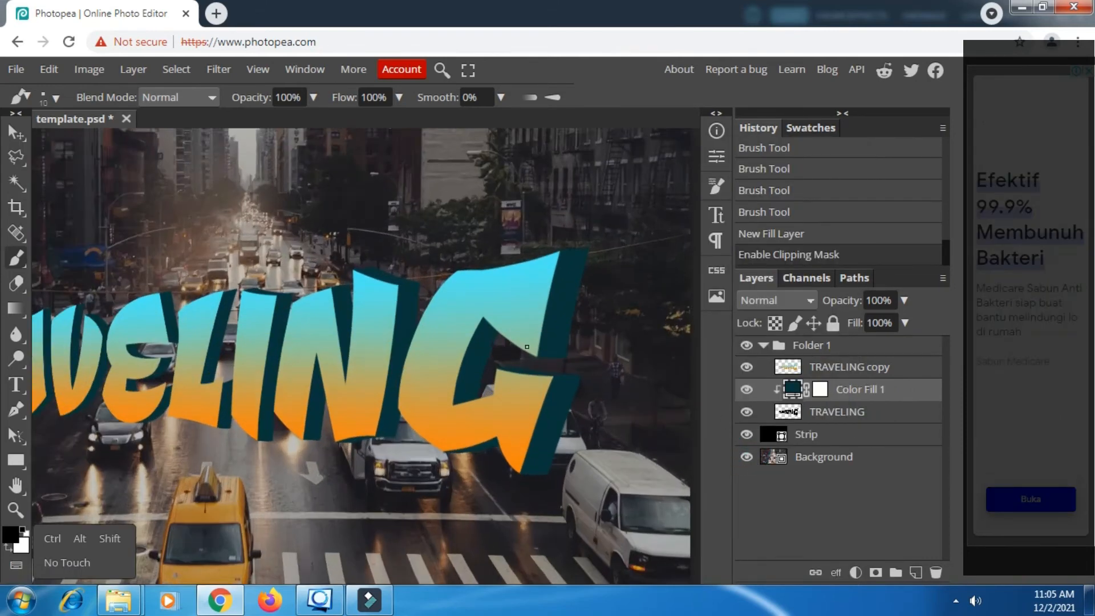
scroll(552, 339, "down", 3)
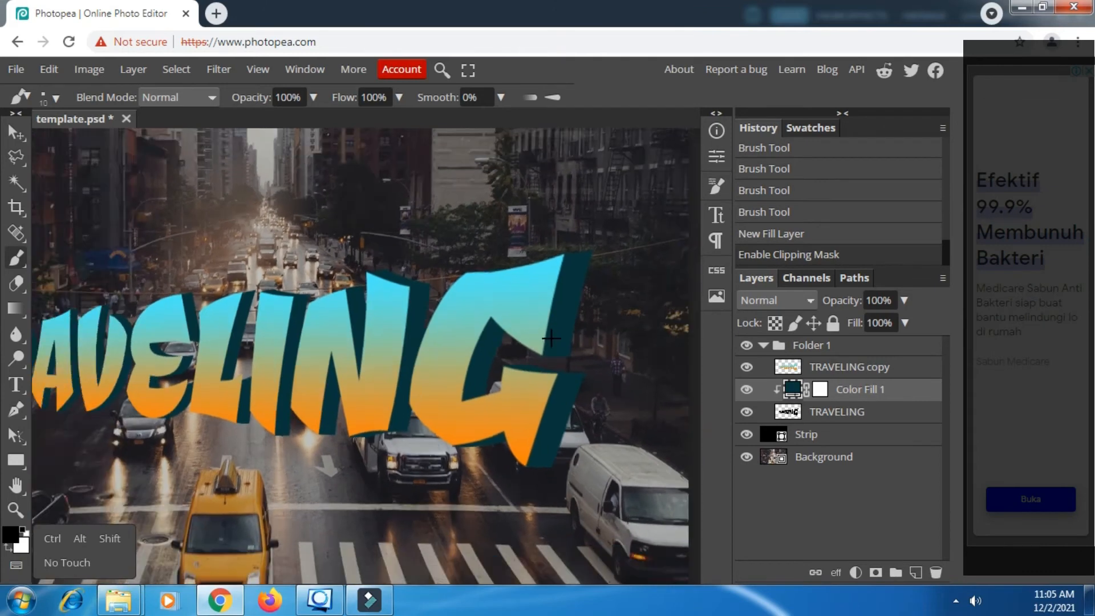
double_click(794, 390)
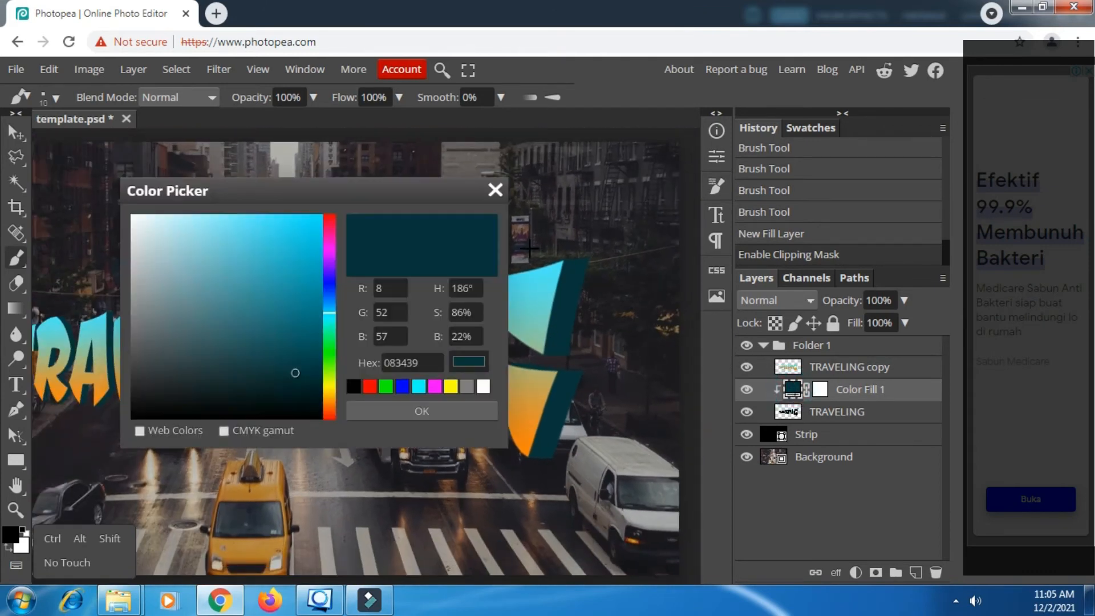
left_click_drag(409, 200, 989, 219)
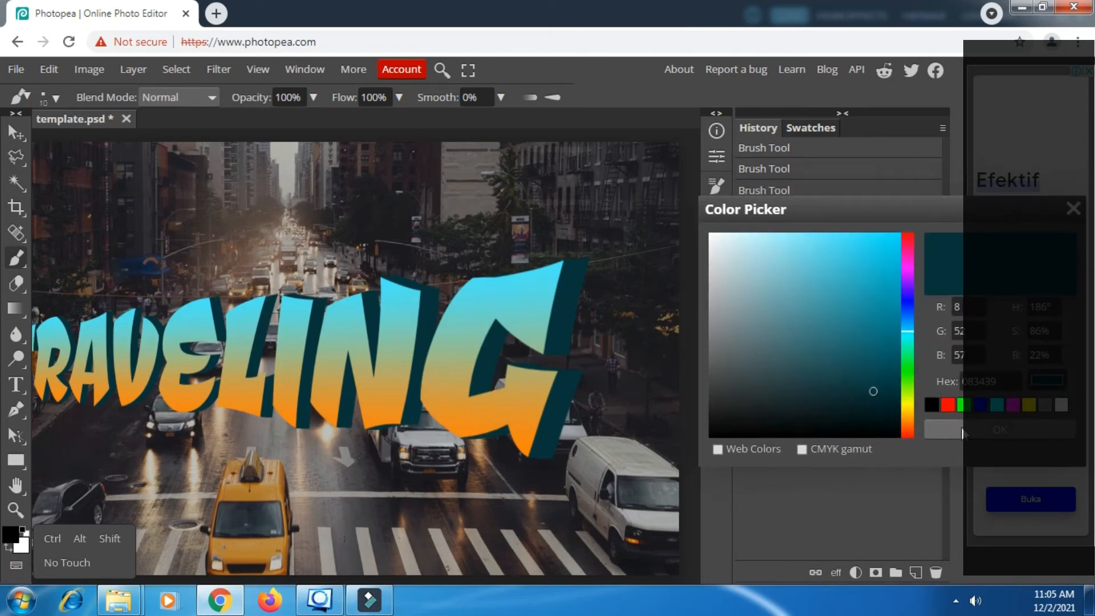
left_click(908, 420)
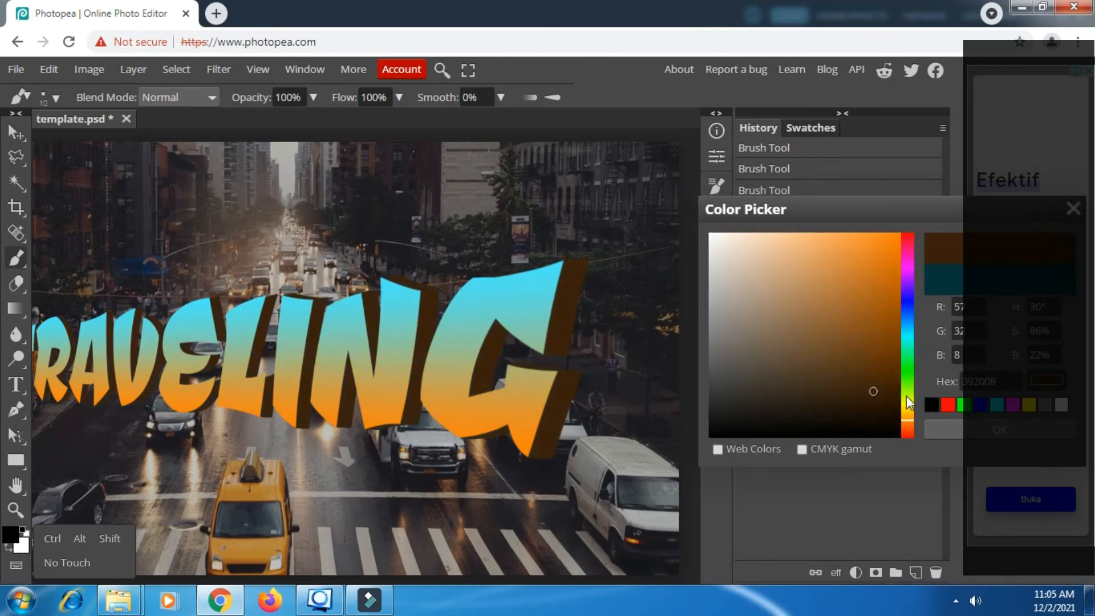
left_click_drag(837, 206, 776, 192)
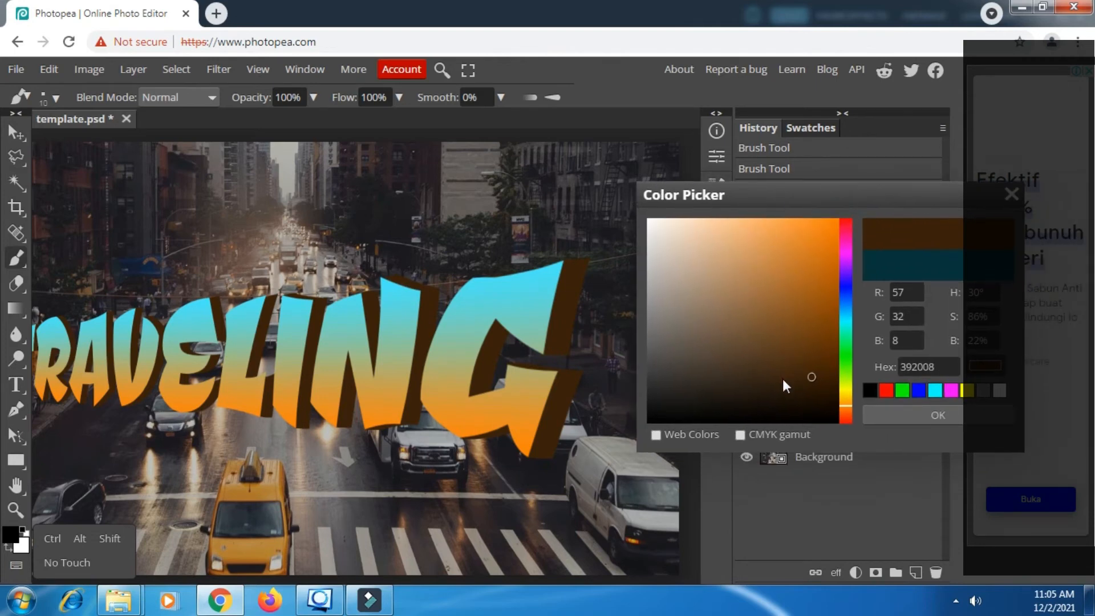
left_click_drag(830, 369, 832, 346)
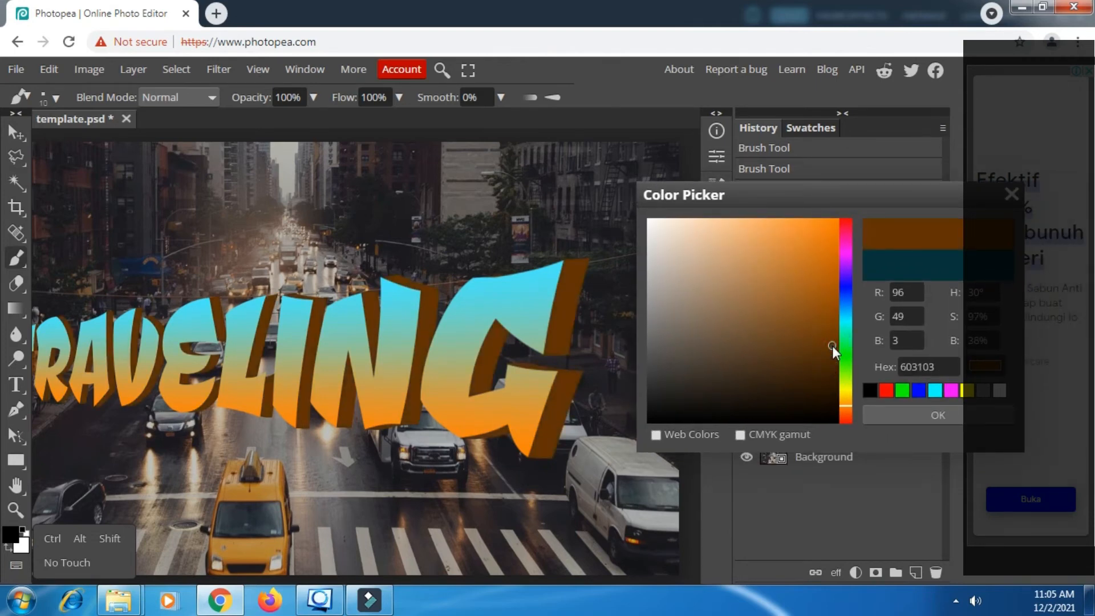
scroll(500, 407, "down", 2)
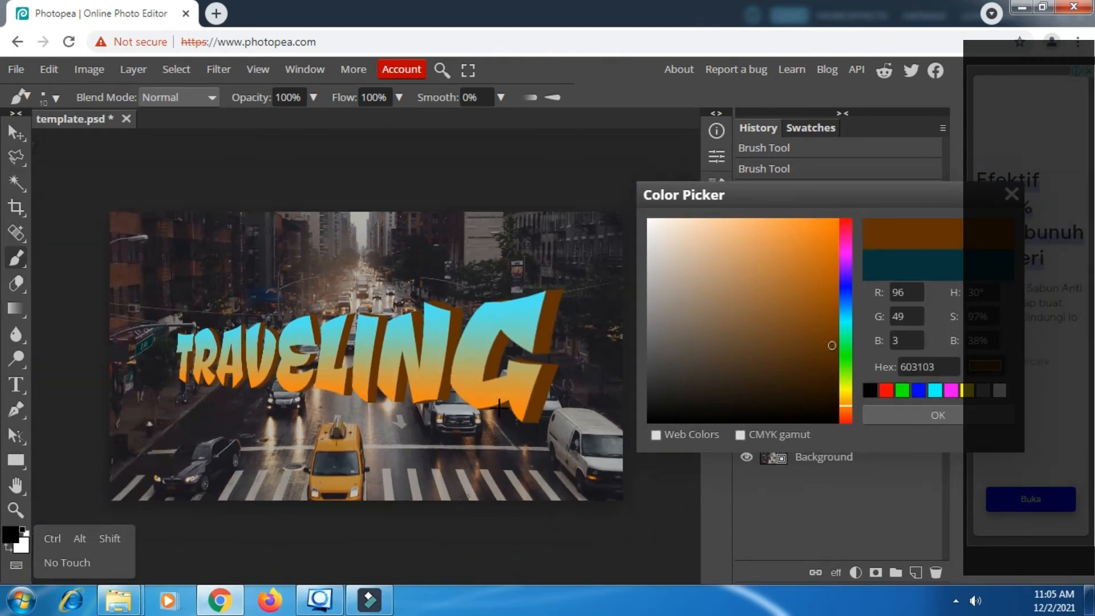
scroll(499, 407, "down", 1)
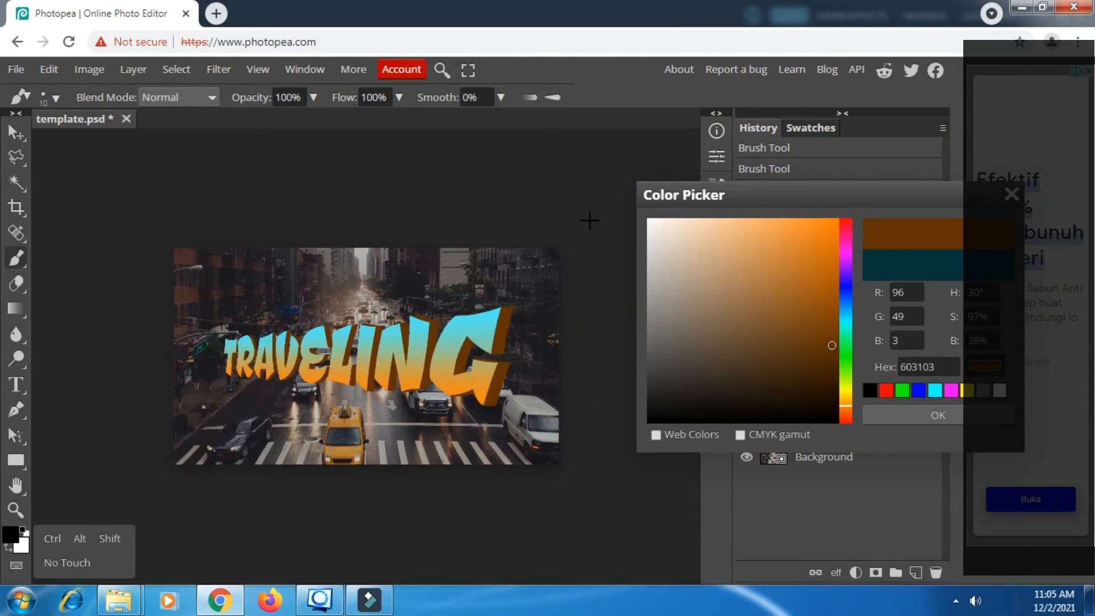
left_click(899, 419)
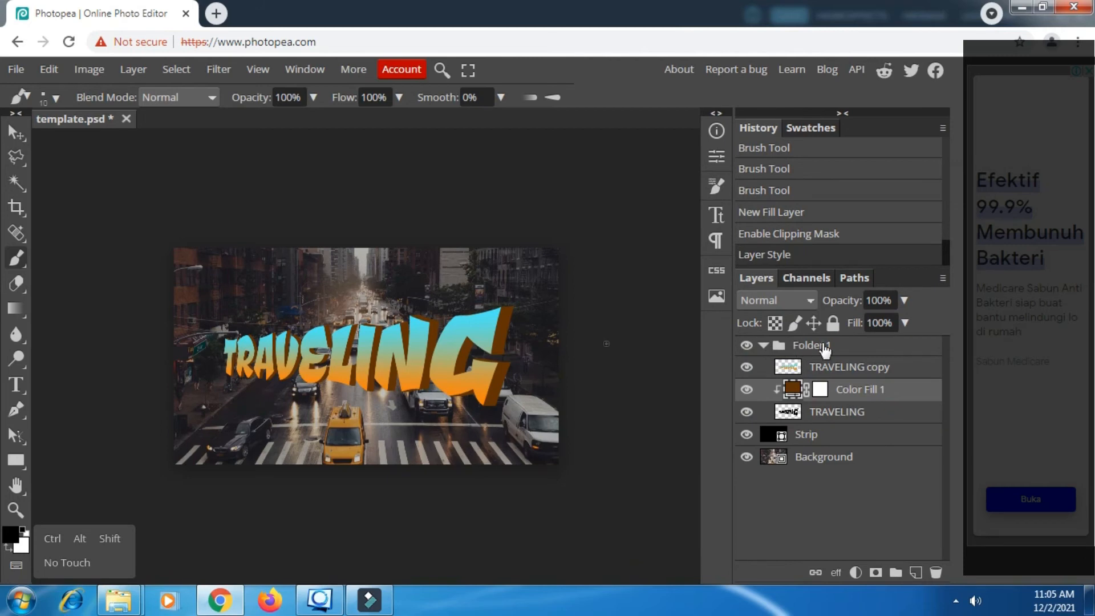
Draw an S-shaped Pen tool curve in Folder 1, sloping down across the TRAVELING lettering from beyond the image's left edge to the G.
left_click(793, 347)
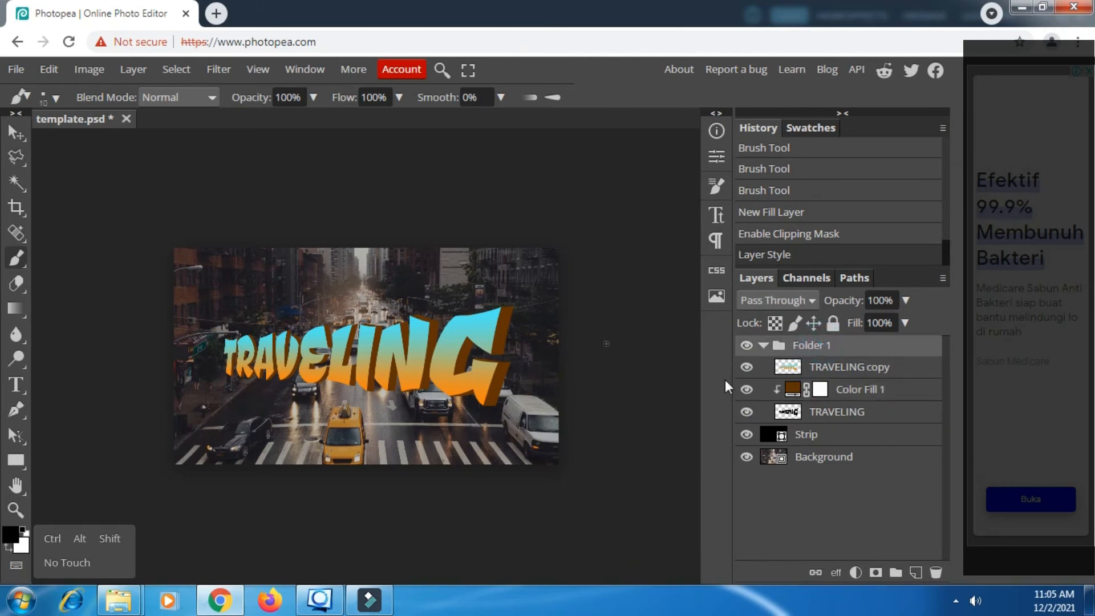
left_click(16, 410)
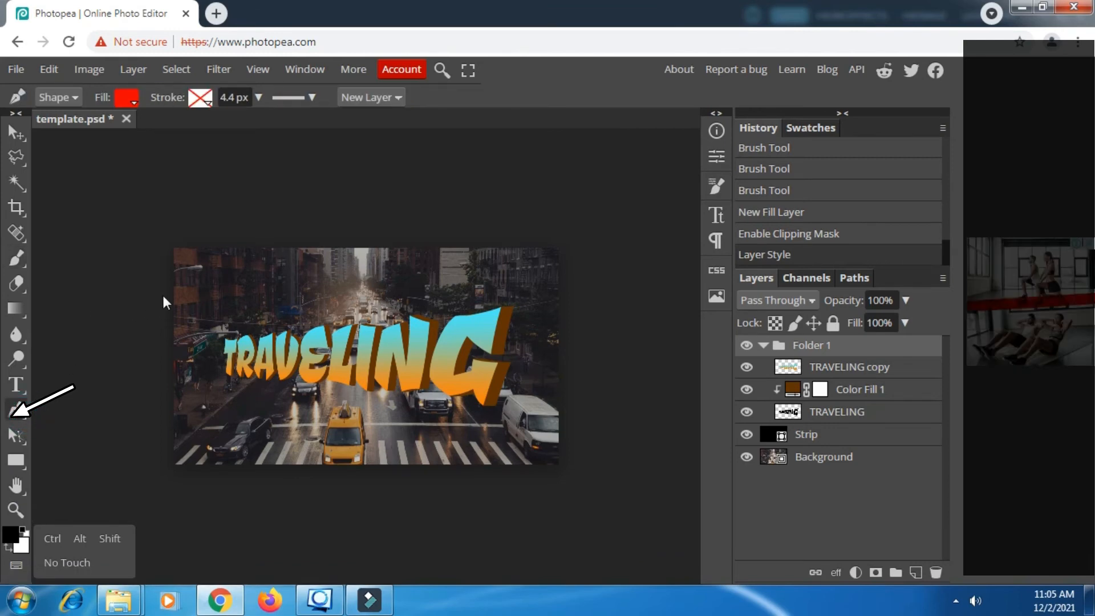
left_click(163, 296)
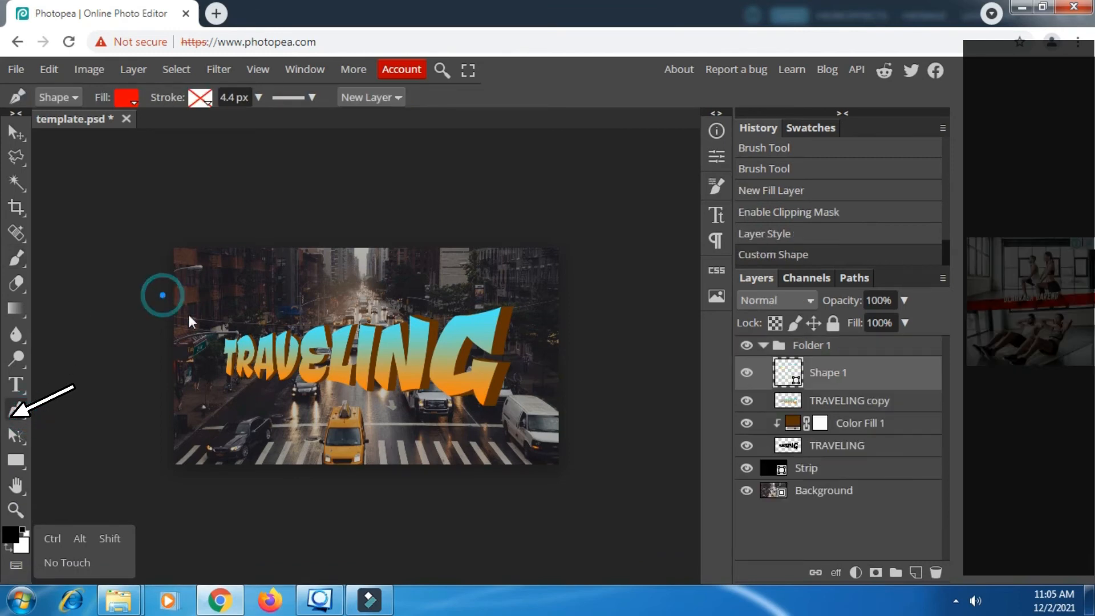
left_click(523, 383)
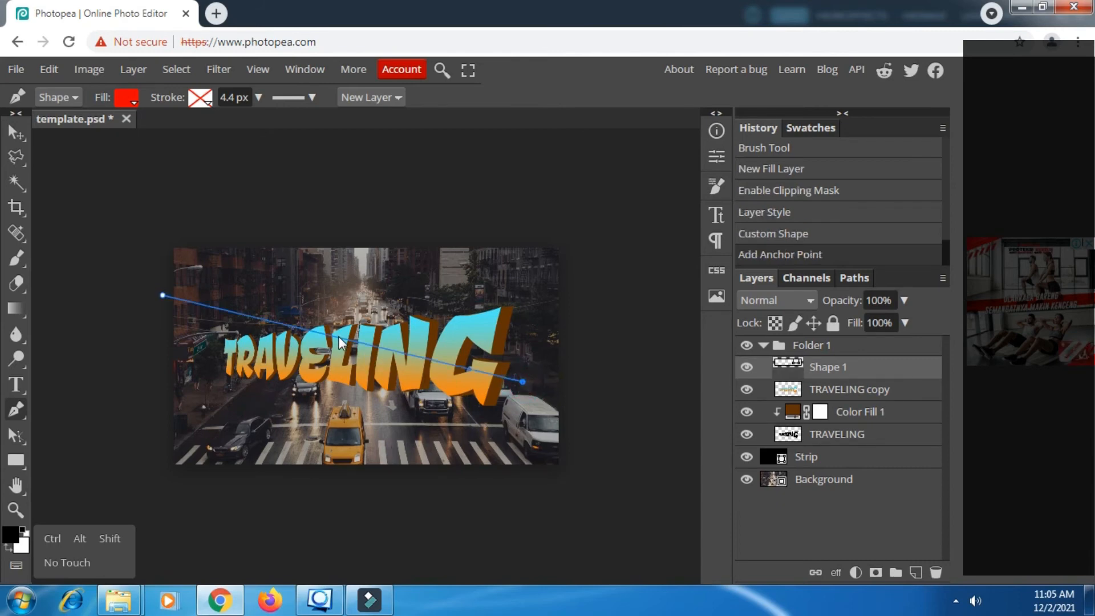
left_click_drag(339, 337, 430, 405)
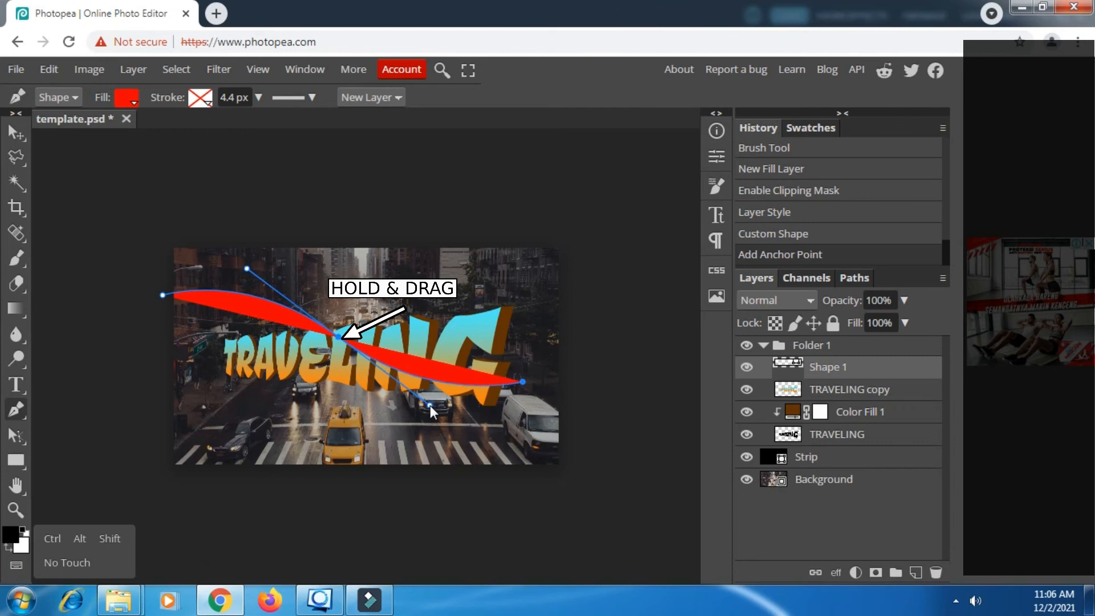
left_click_drag(430, 406, 398, 403)
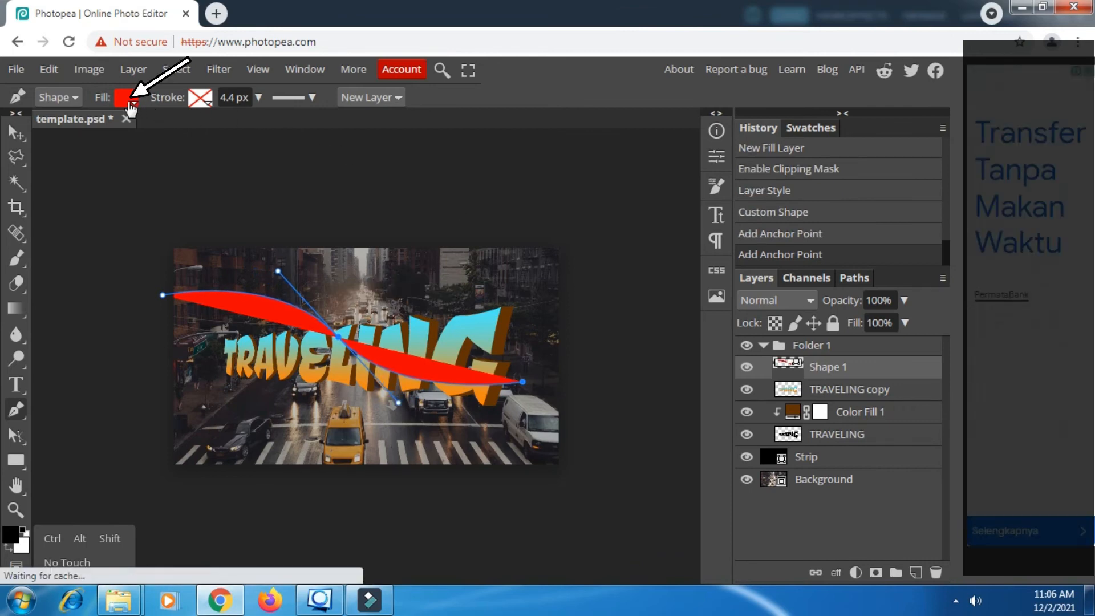
Remove the curve's fill and give it a solid white (ffffff) stroke.
left_click(126, 98)
left_click(178, 129)
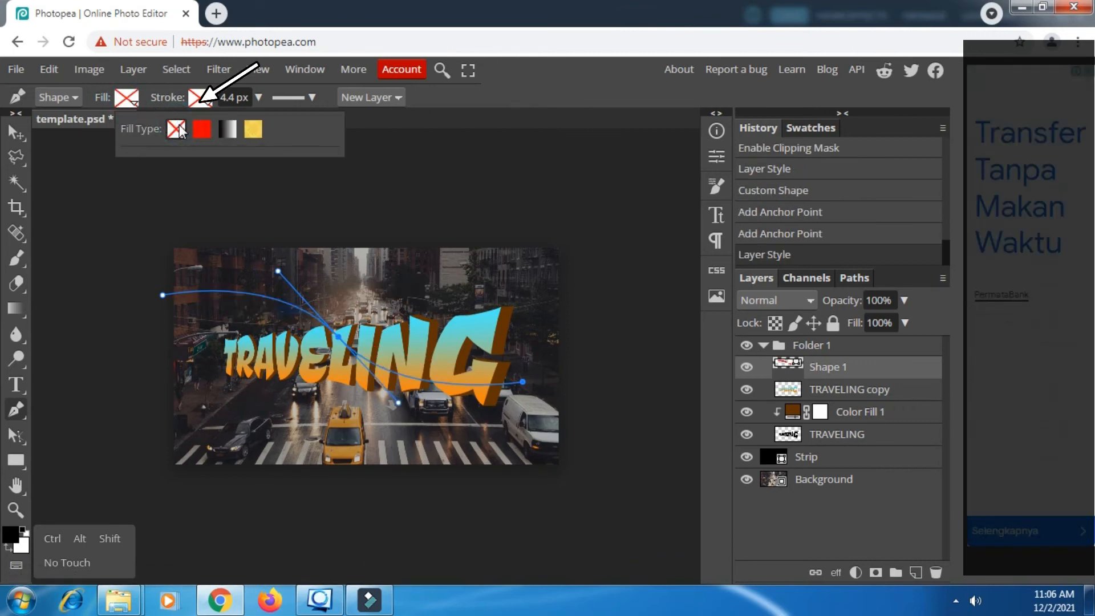
left_click(200, 98)
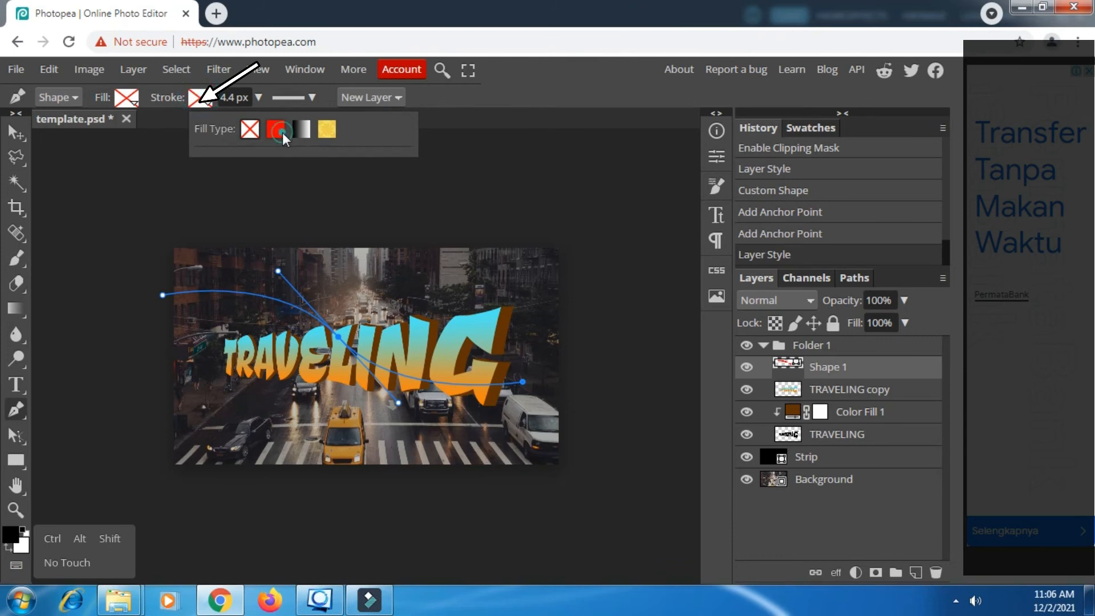
left_click(282, 133)
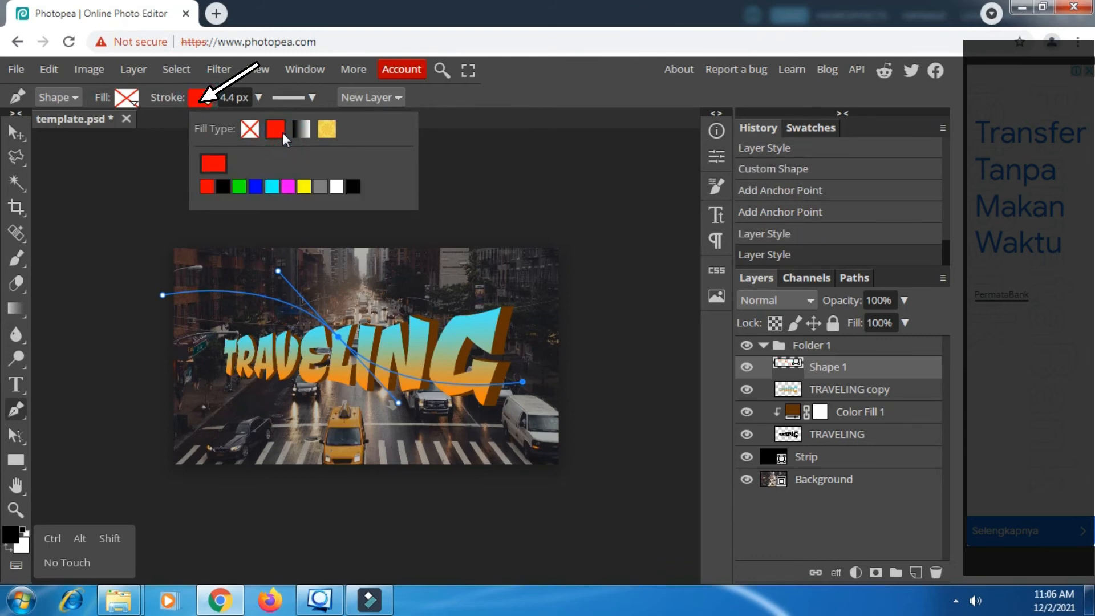
left_click(213, 165)
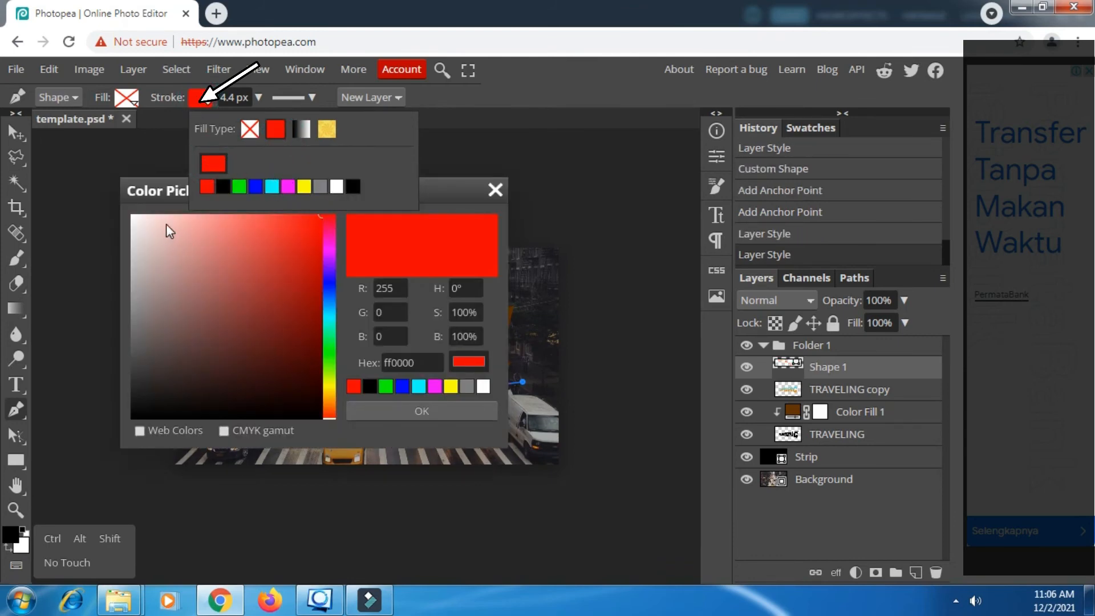
left_click_drag(139, 219, 130, 216)
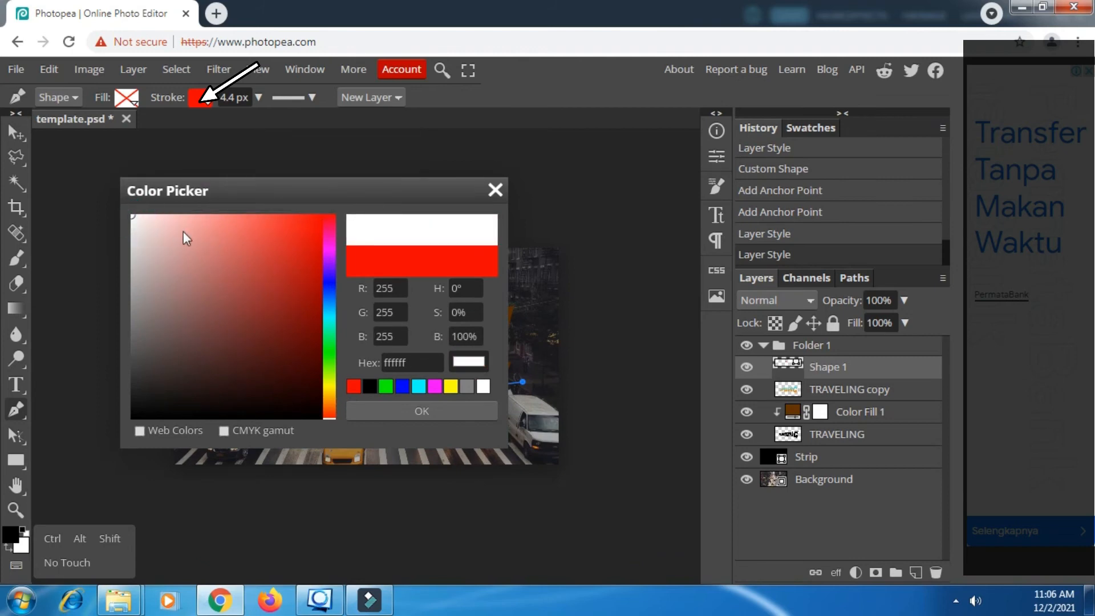
left_click(138, 224)
left_click(434, 410)
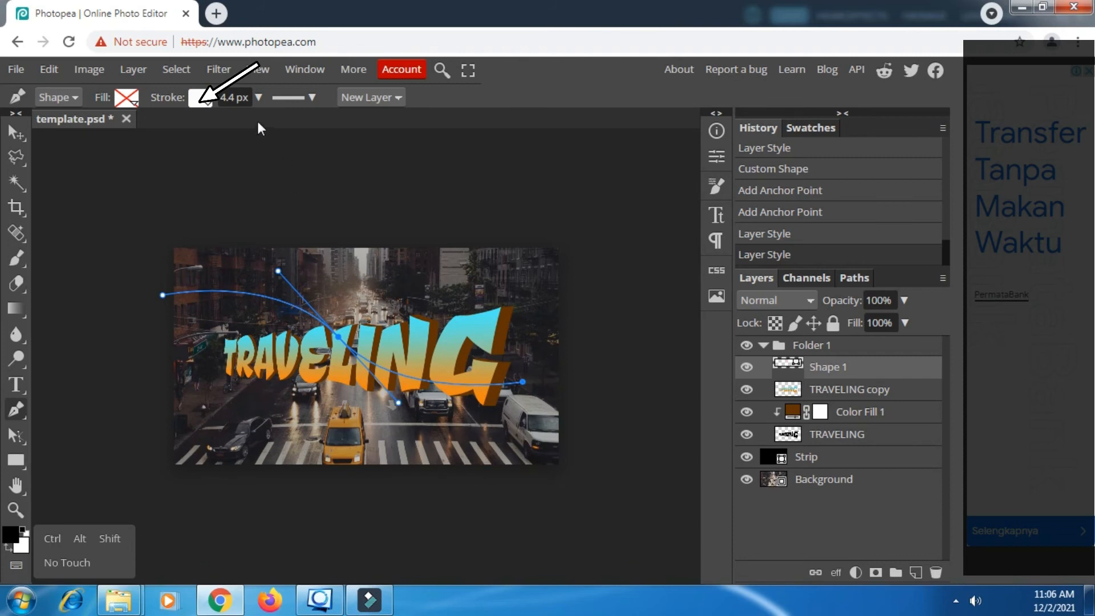
Set the curve's stroke width to 17.1 px.
left_click(239, 97)
key("Up")
key("Up")
key("Up")
key("Up")
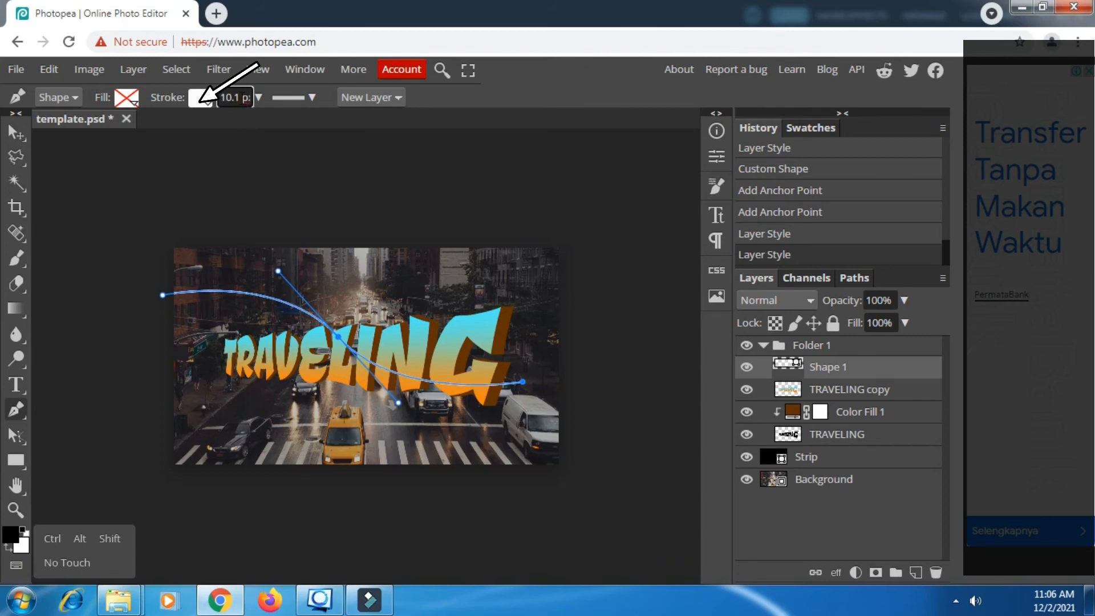
key("Up")
key("Up")
key("Up")
key("Up")
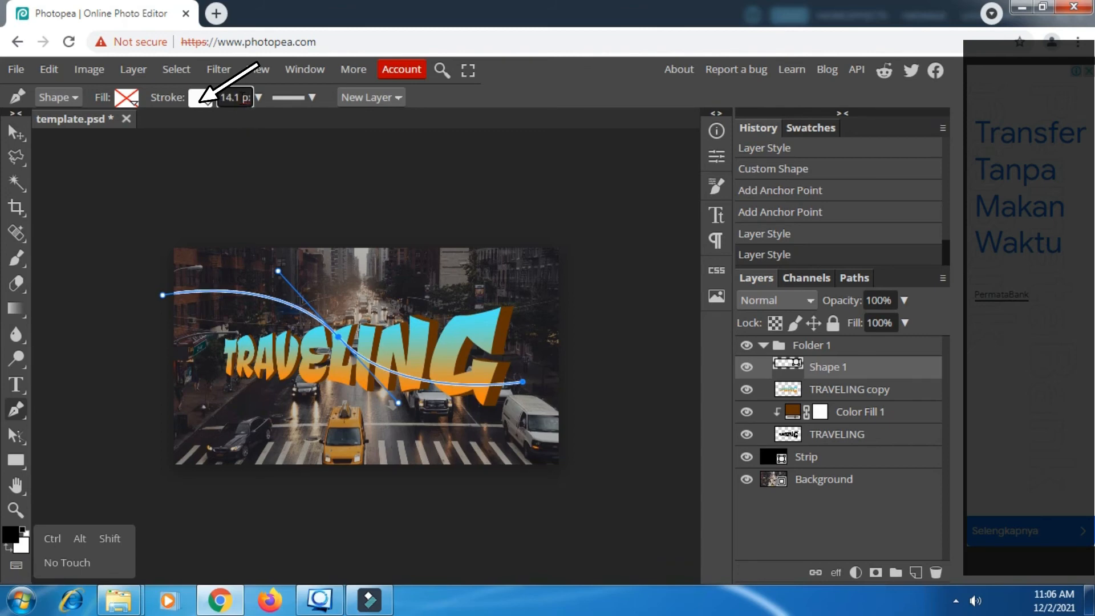
key("Up")
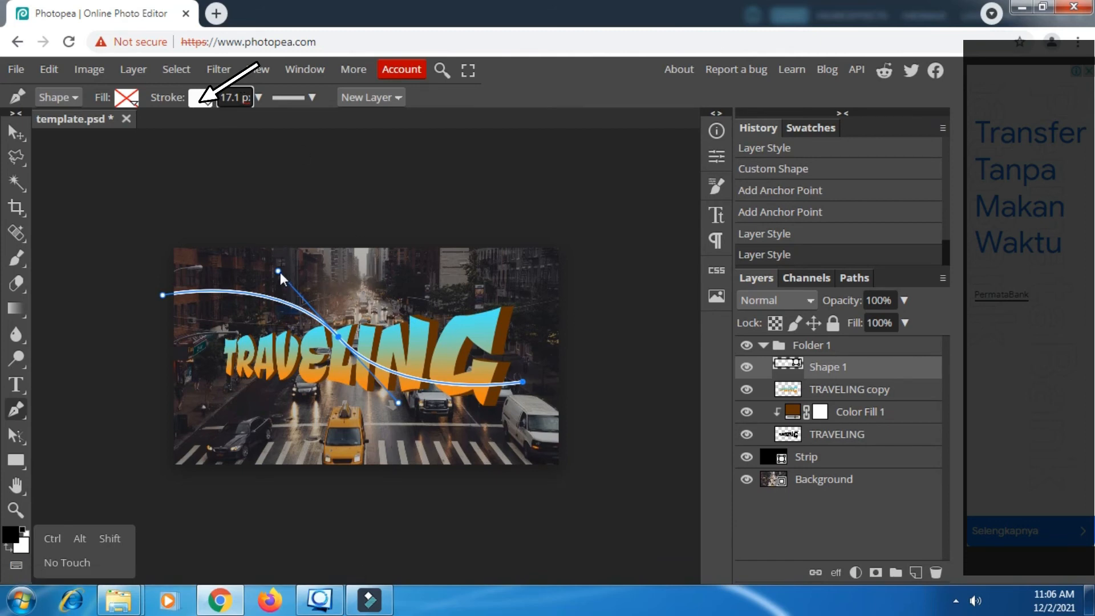
Rasterize the Shape 1 layer holding the white curve.
left_click(854, 392)
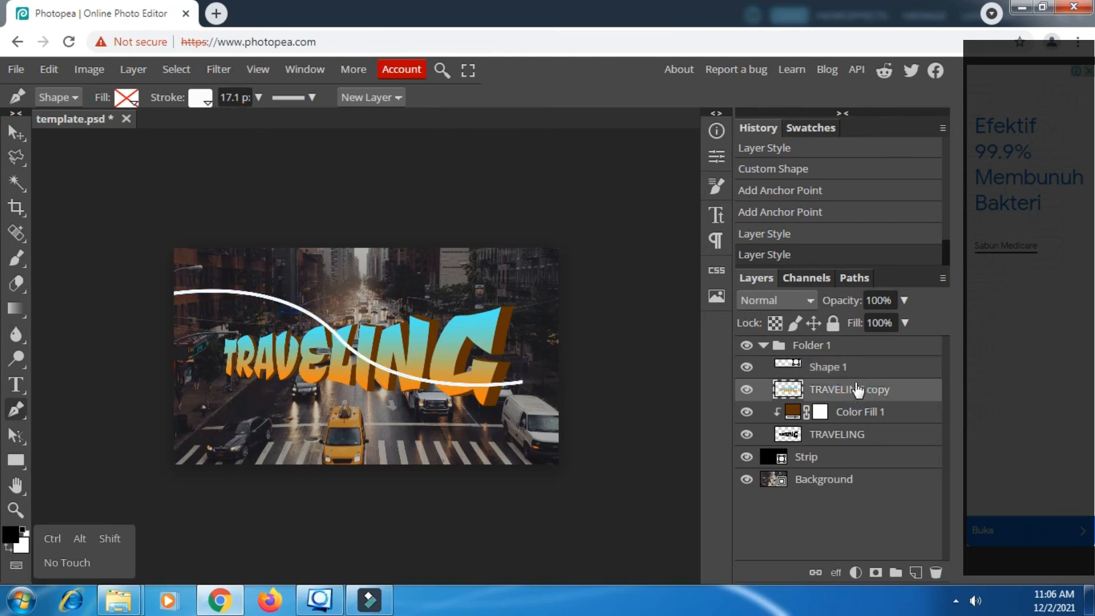
left_click(827, 368)
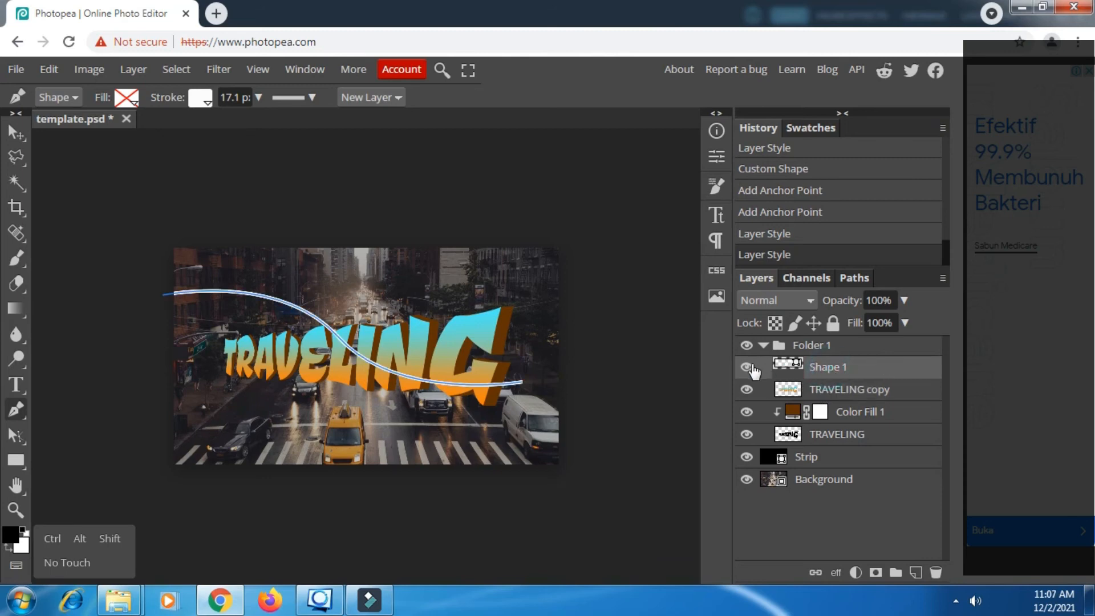
right_click(842, 377)
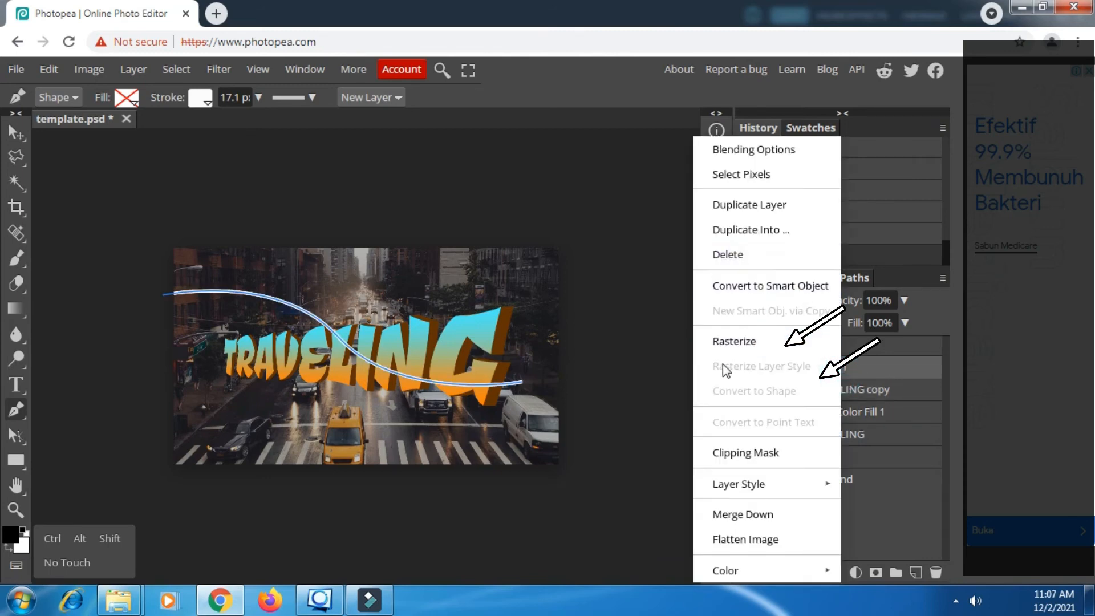
left_click(735, 343)
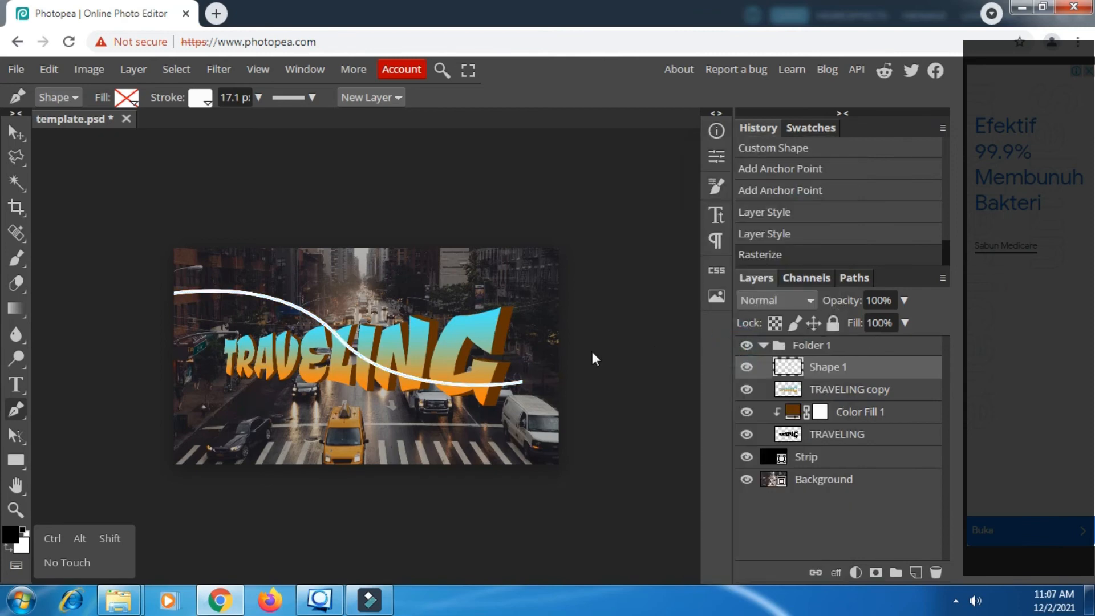
Free Transform the white curve, rotating it about -9.4° and moving it down so it sweeps beneath the end of the TRAVELING lettering.
left_click(22, 154)
right_click(368, 365)
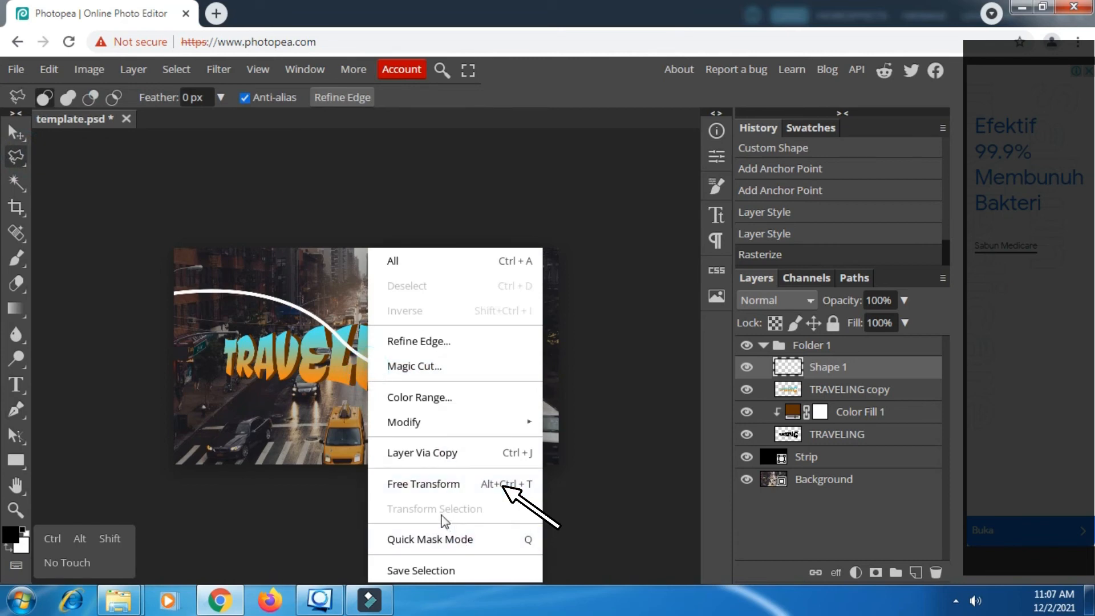
left_click(416, 484)
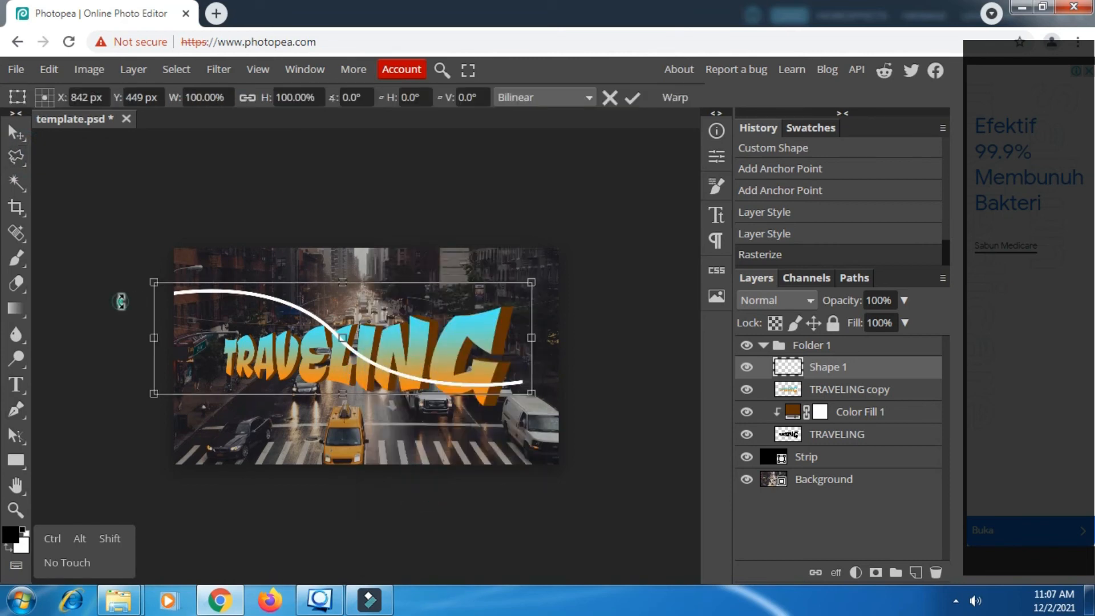
left_click_drag(122, 301, 119, 337)
left_click_drag(405, 323, 371, 351)
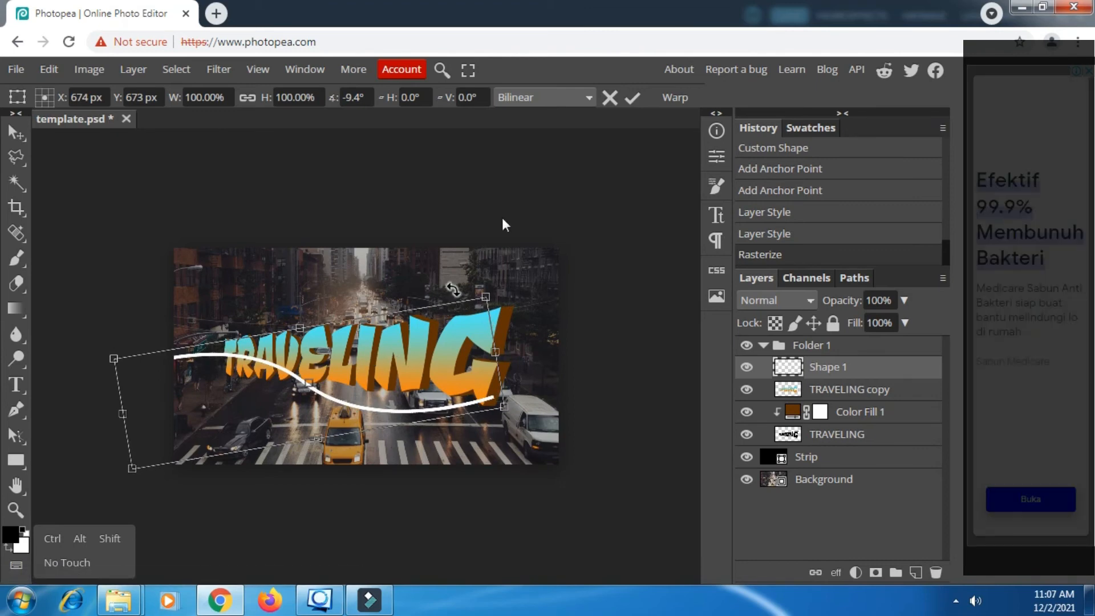
key("Return")
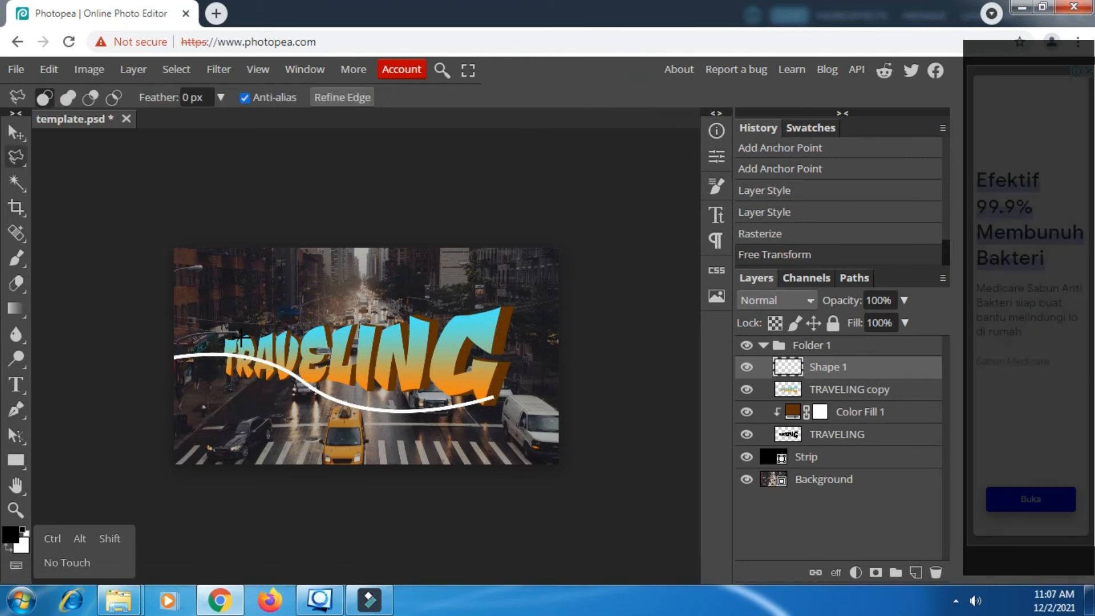
Apply a Perspective transform to the white curve, narrowing its starting end and slightly widening the end beneath the letter G.
right_click(242, 348)
left_click(300, 478)
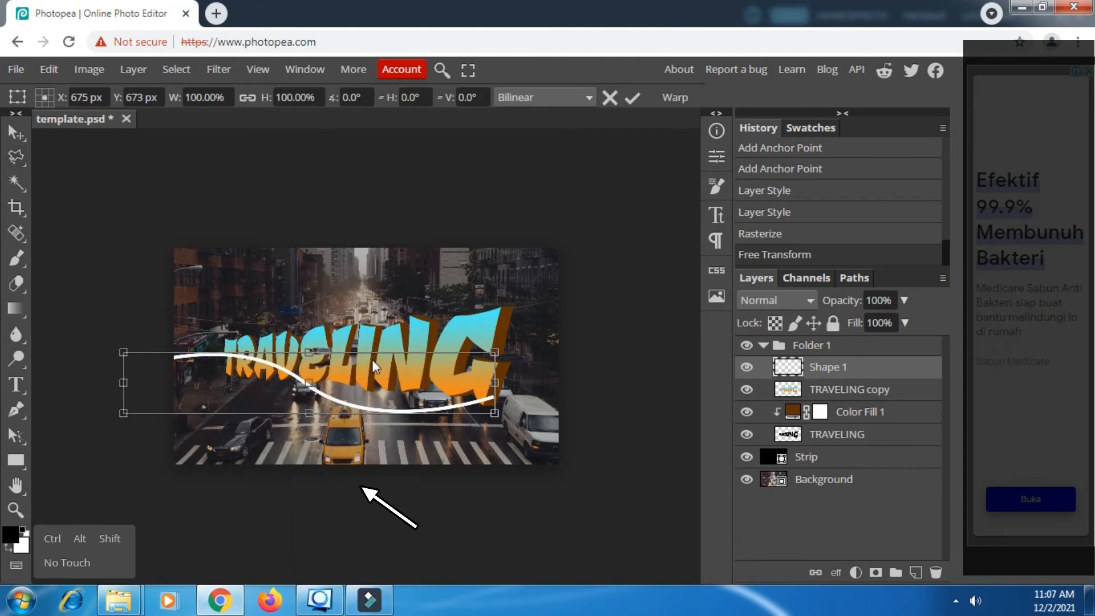
right_click(372, 359)
left_click(427, 415)
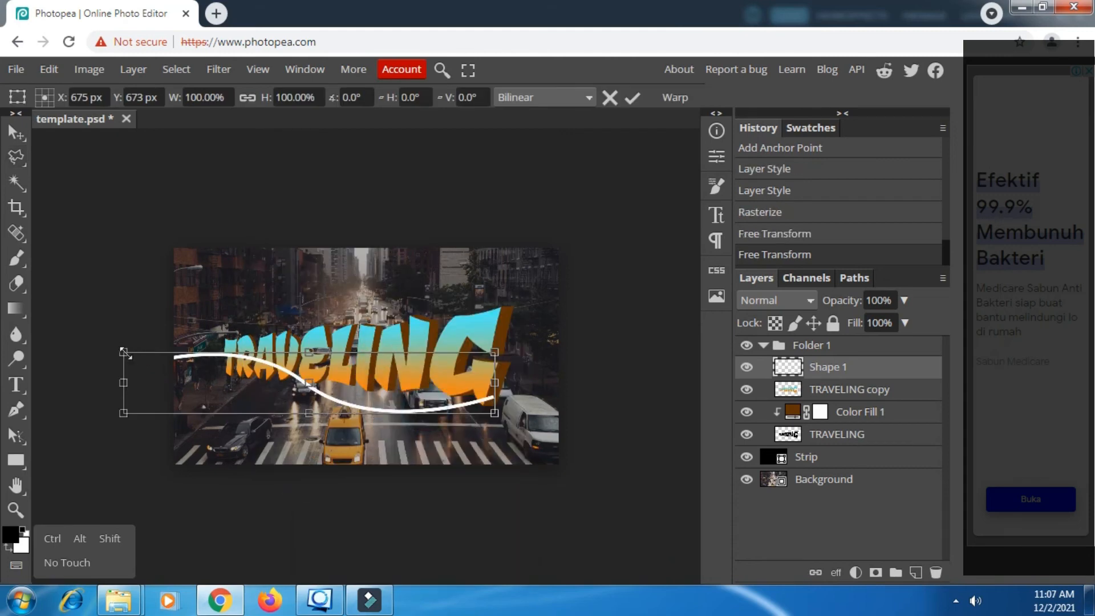
right_click(184, 377)
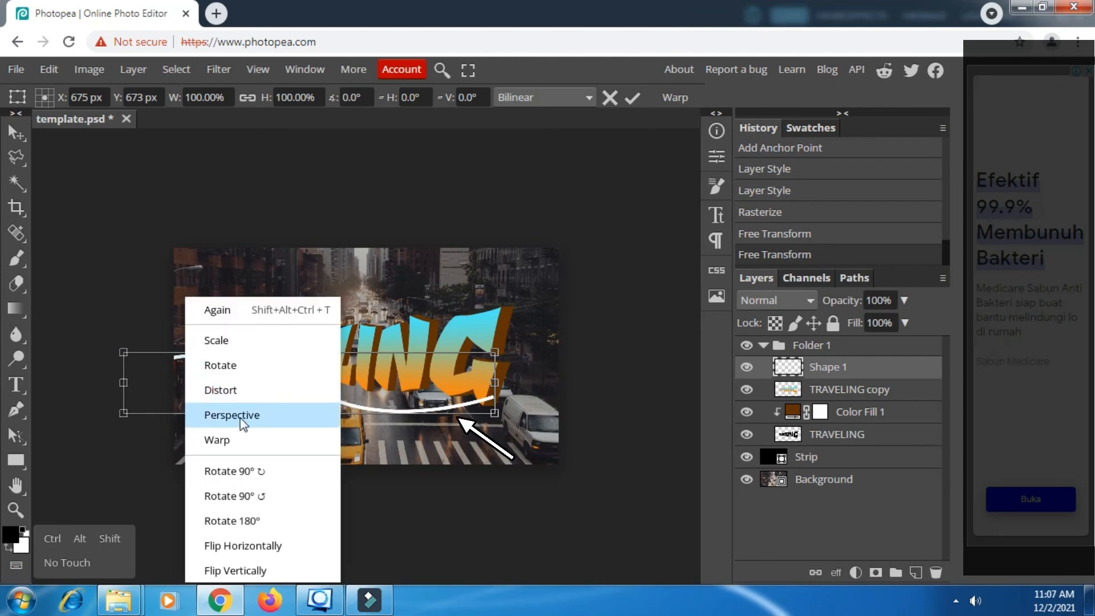
left_click(259, 417)
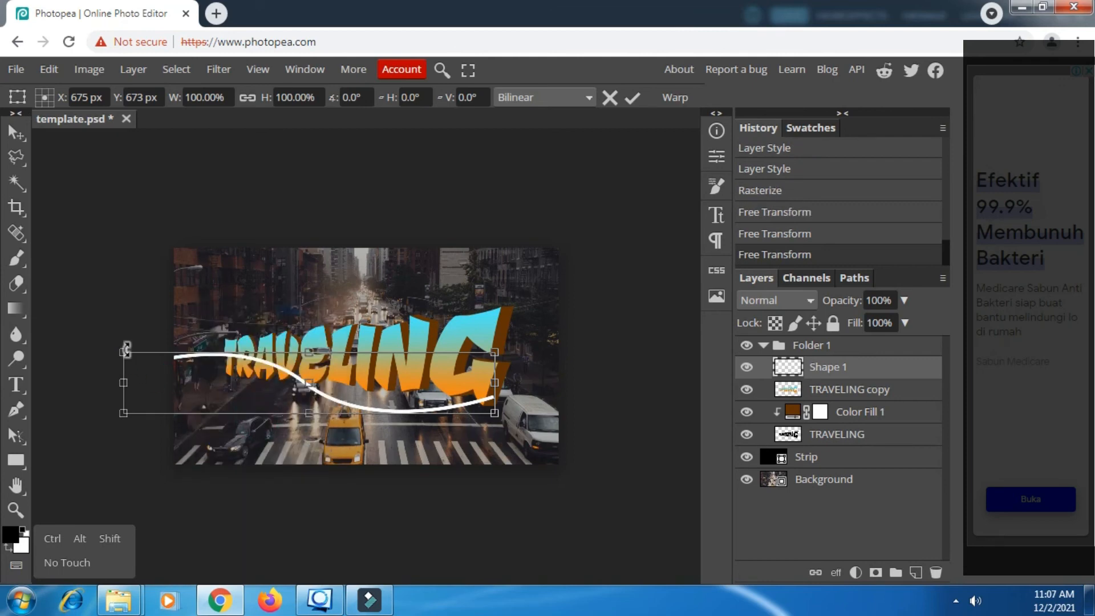
left_click_drag(123, 352, 123, 369)
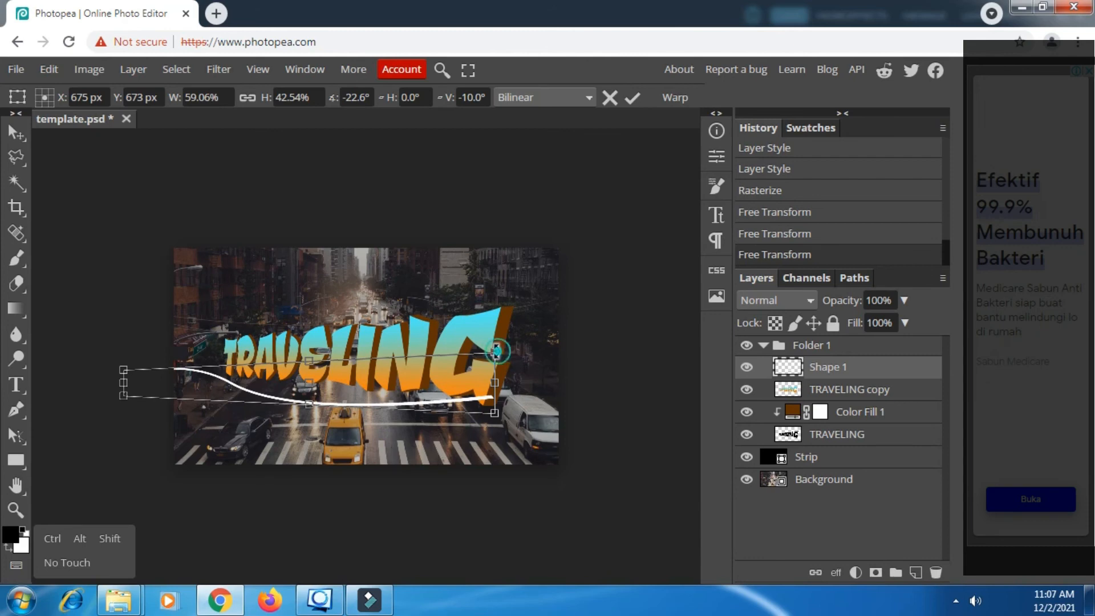
left_click_drag(495, 351, 496, 341)
left_click(635, 98)
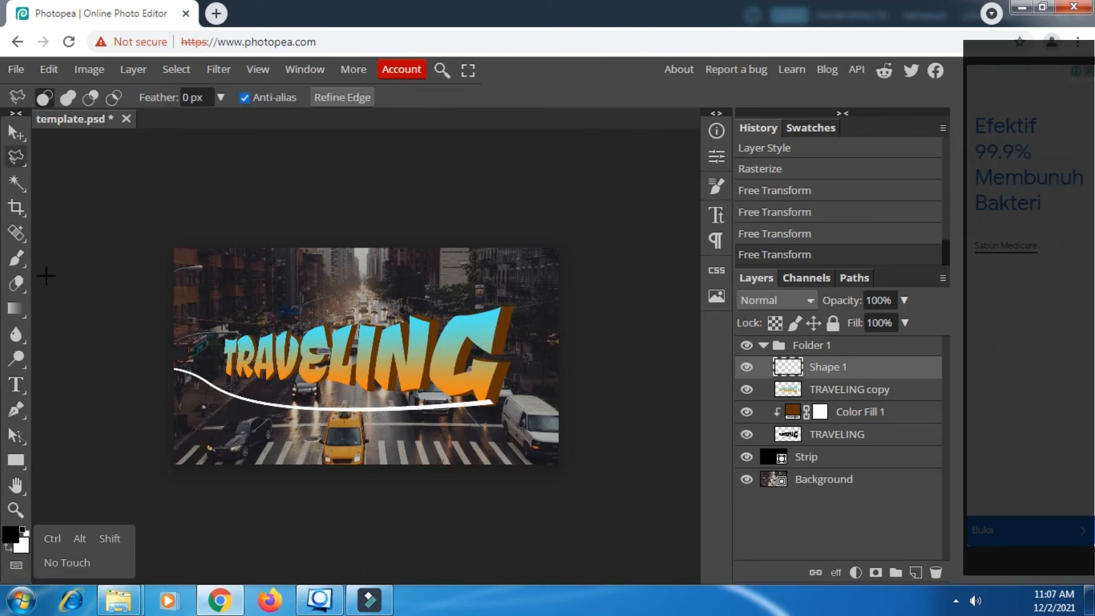
Draw an airplane custom shape about 264 × 145 px above the end of the TRAVELING lettering.
left_click(14, 459)
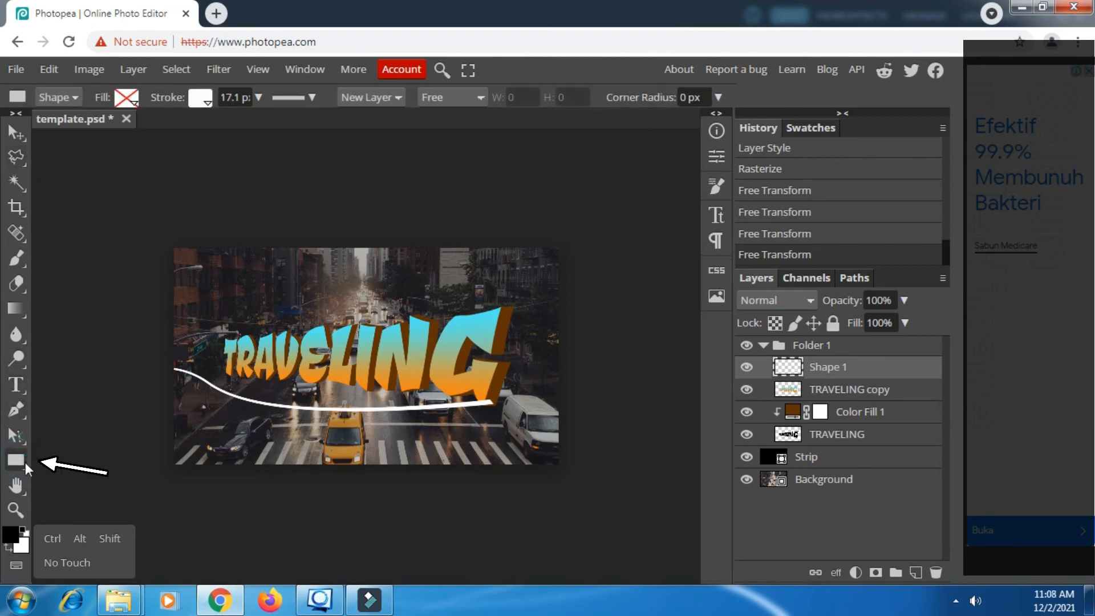
right_click(22, 464)
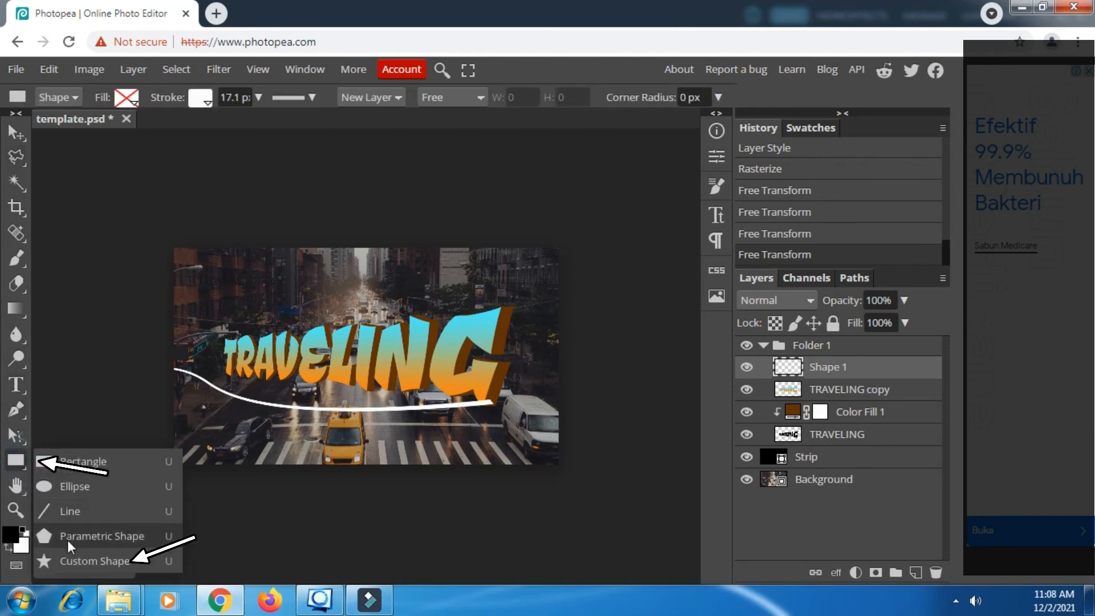
left_click(69, 562)
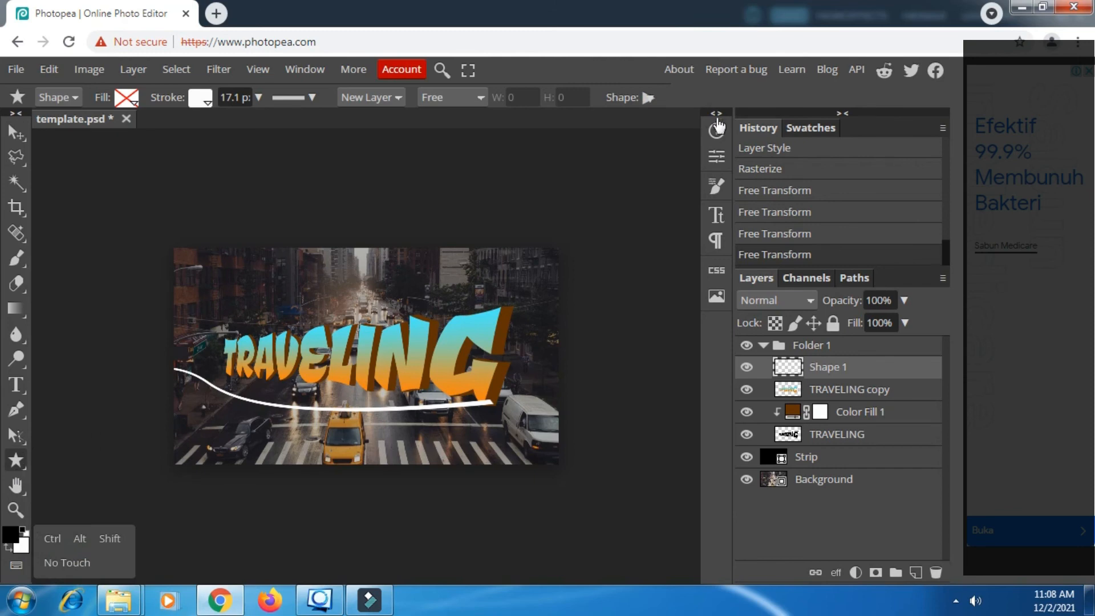
left_click(649, 98)
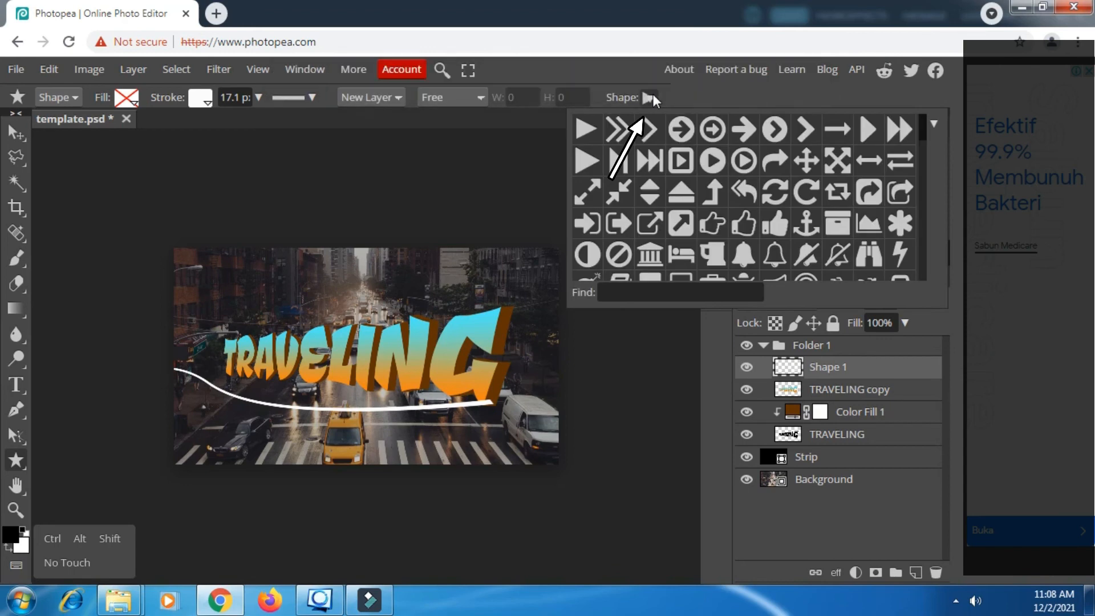
scroll(826, 227, "down", 2)
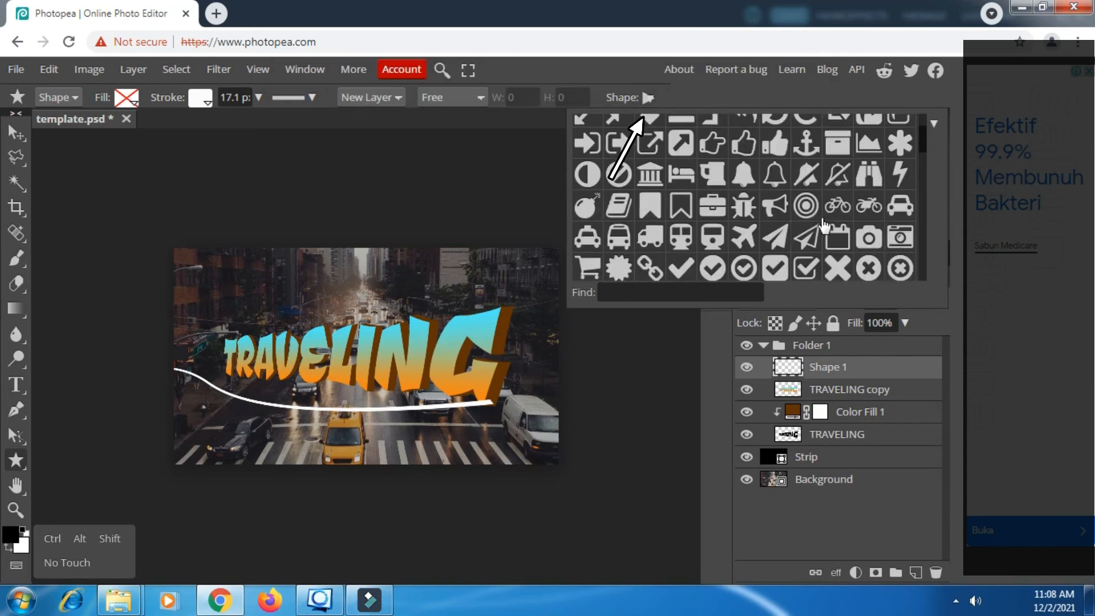
scroll(823, 225, "up", 2)
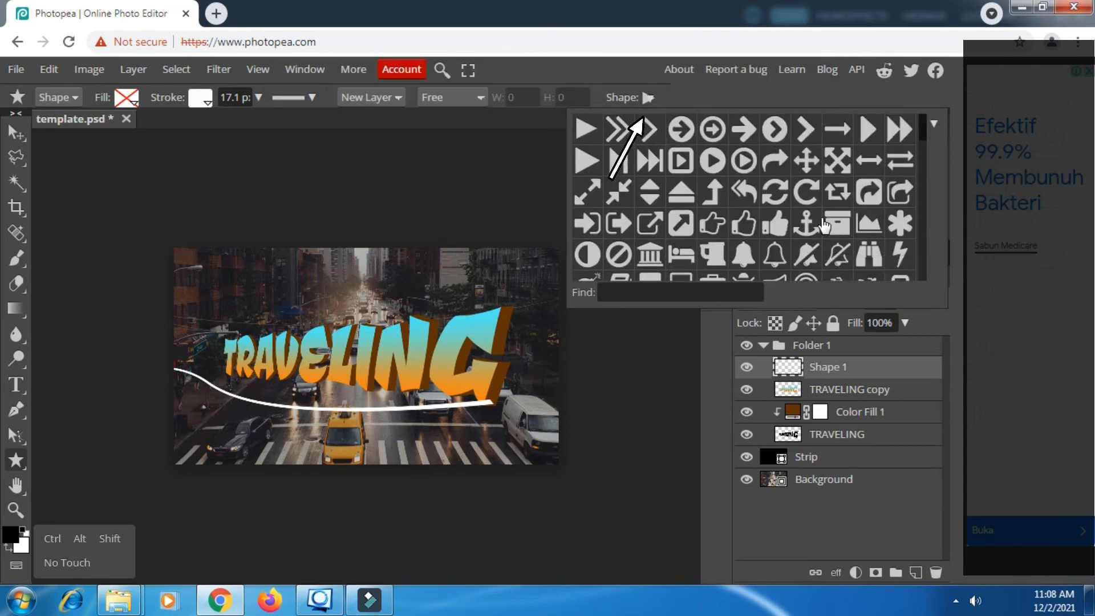
scroll(823, 226, "down", 3)
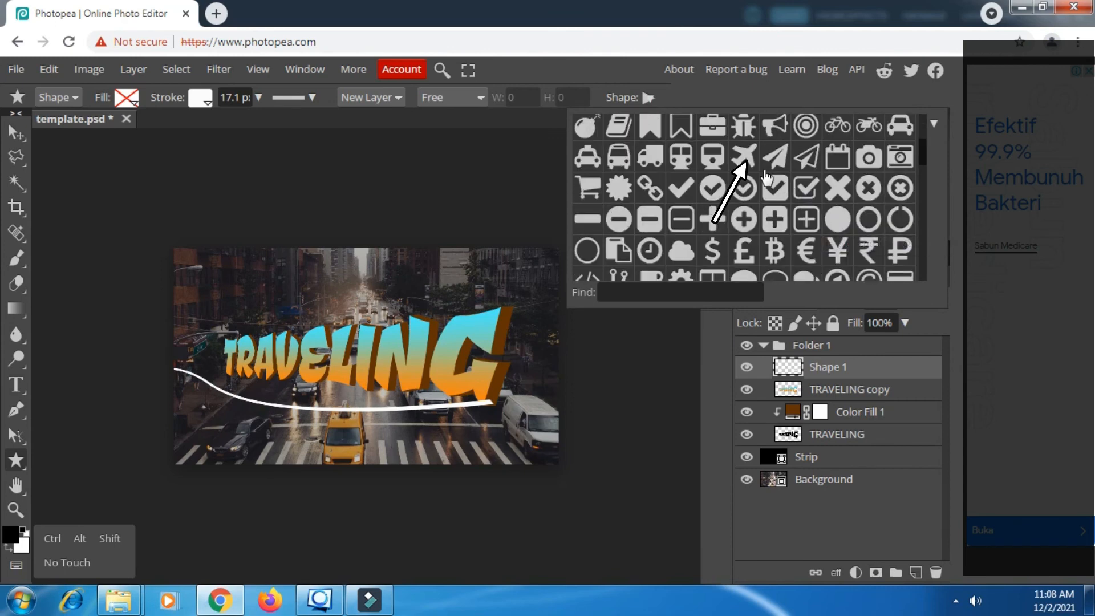
left_click(743, 157)
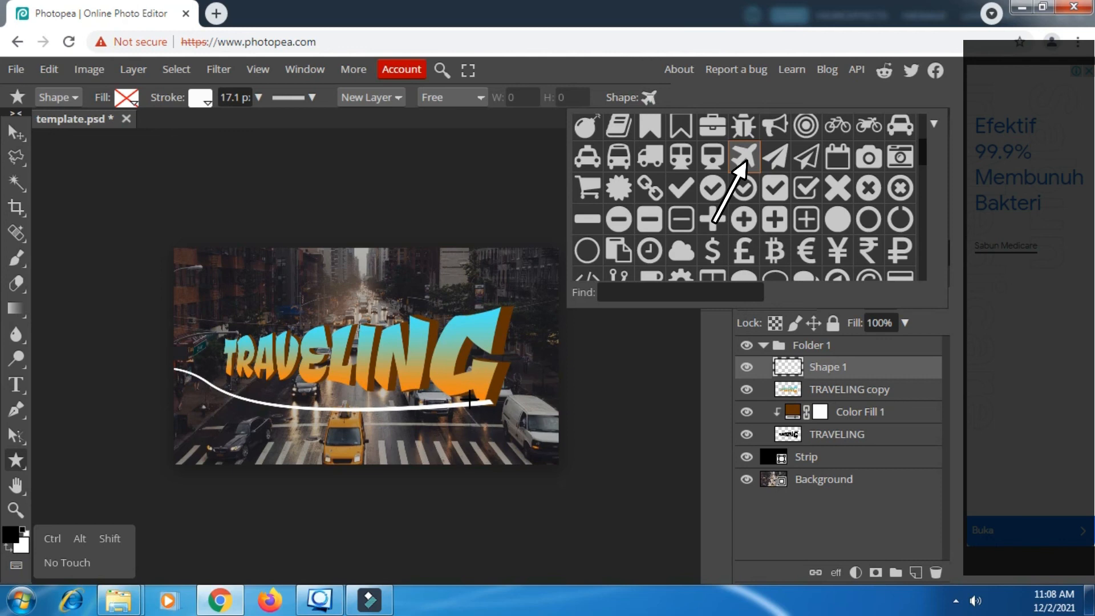
left_click_drag(418, 272, 470, 307)
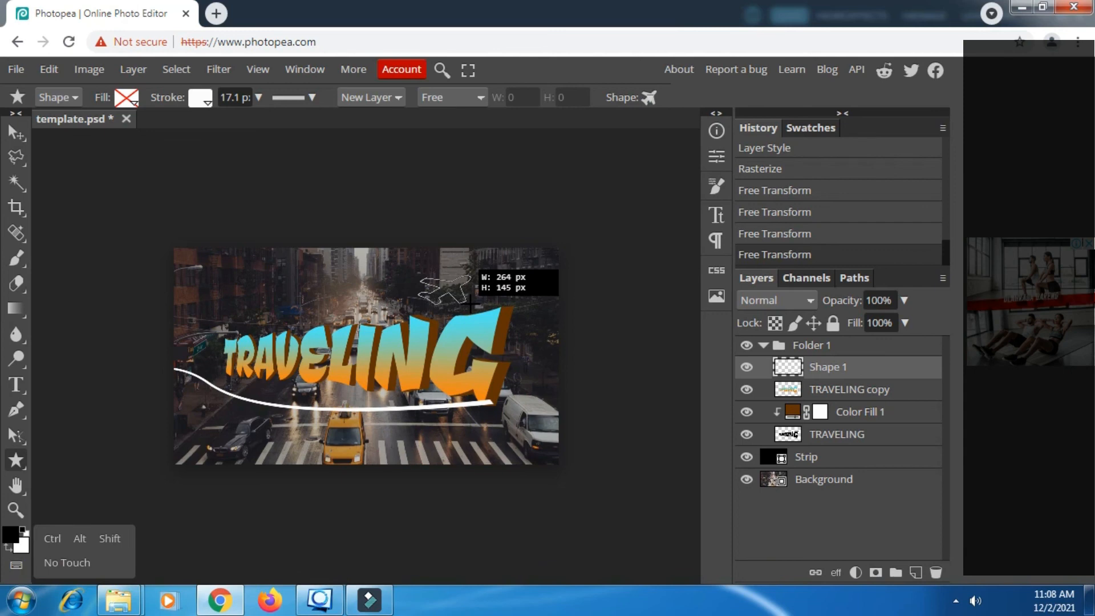
mouse_move(470, 306)
left_mouse_down()
mouse_move(495, 313)
mouse_move(472, 305)
left_mouse_up()
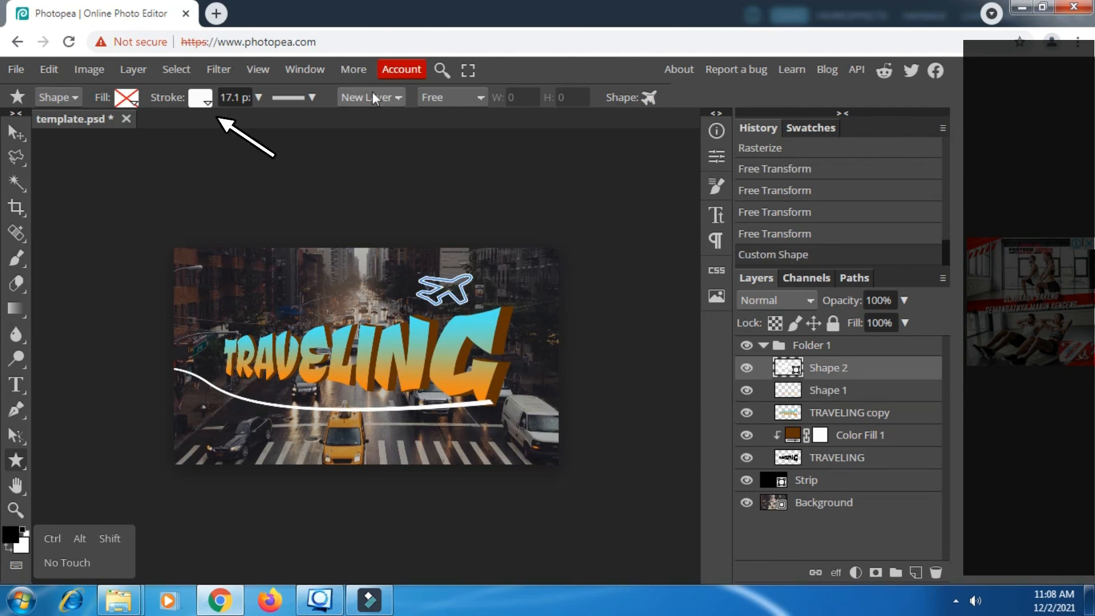
Remove the airplane's stroke and give it a solid white fill.
left_click(202, 107)
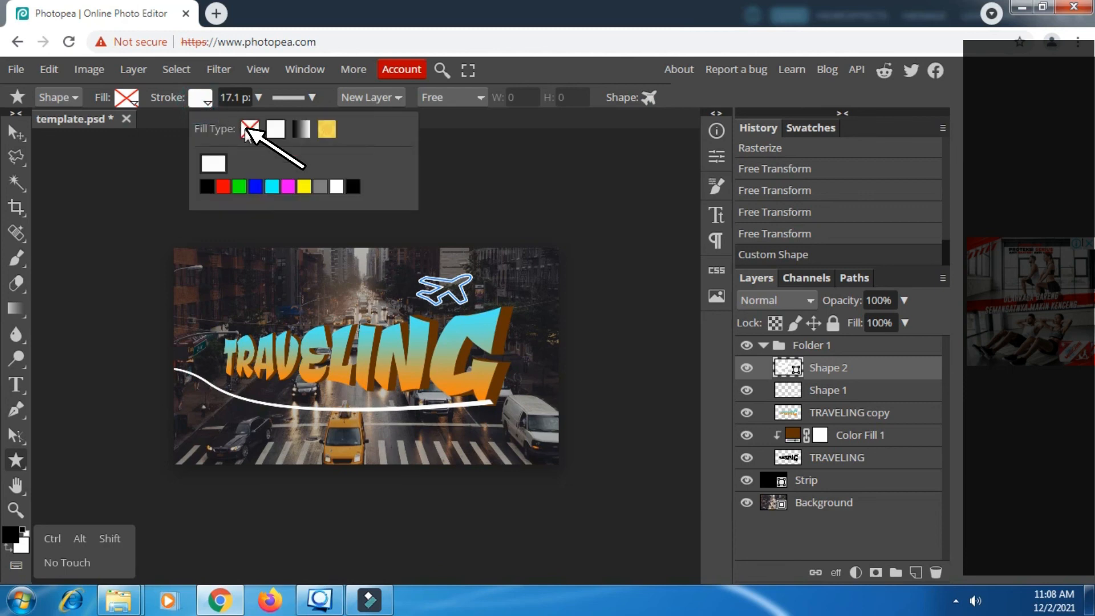
left_click(249, 129)
left_click(127, 98)
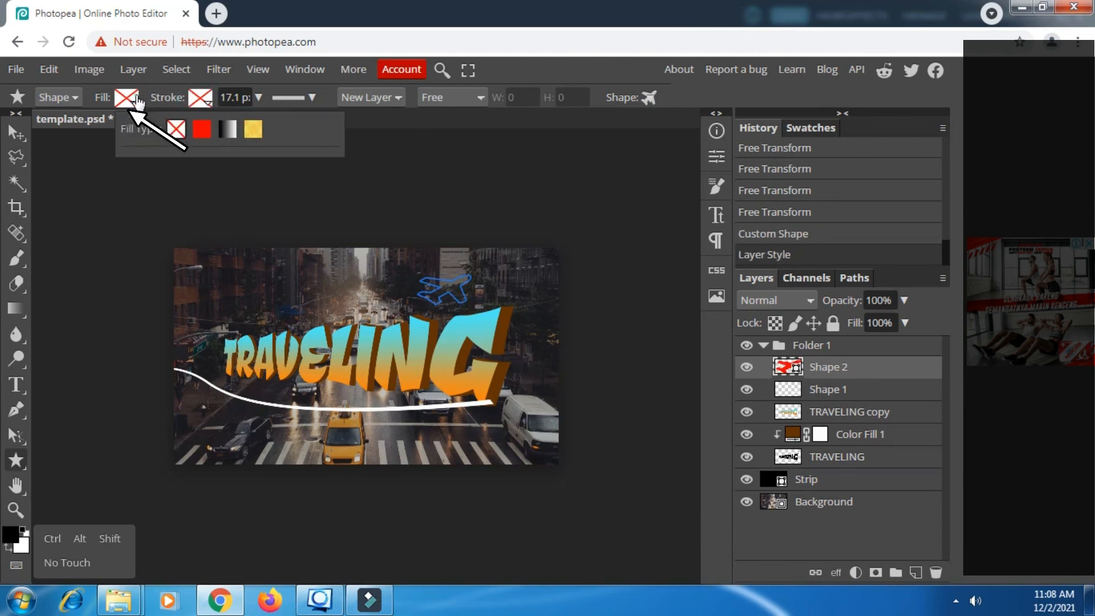
left_click(203, 129)
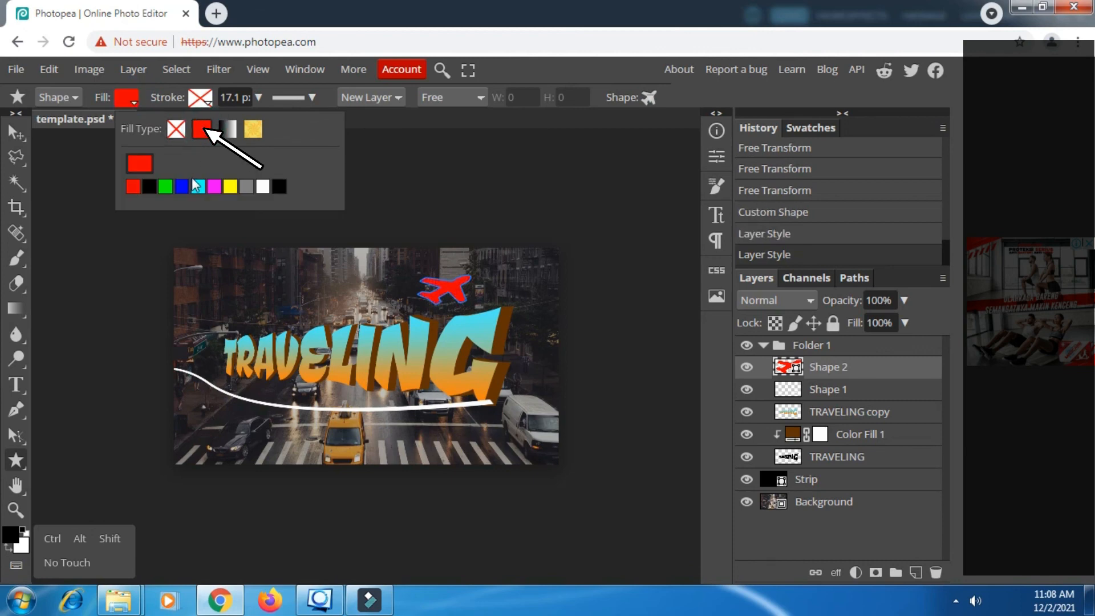
left_click(266, 188)
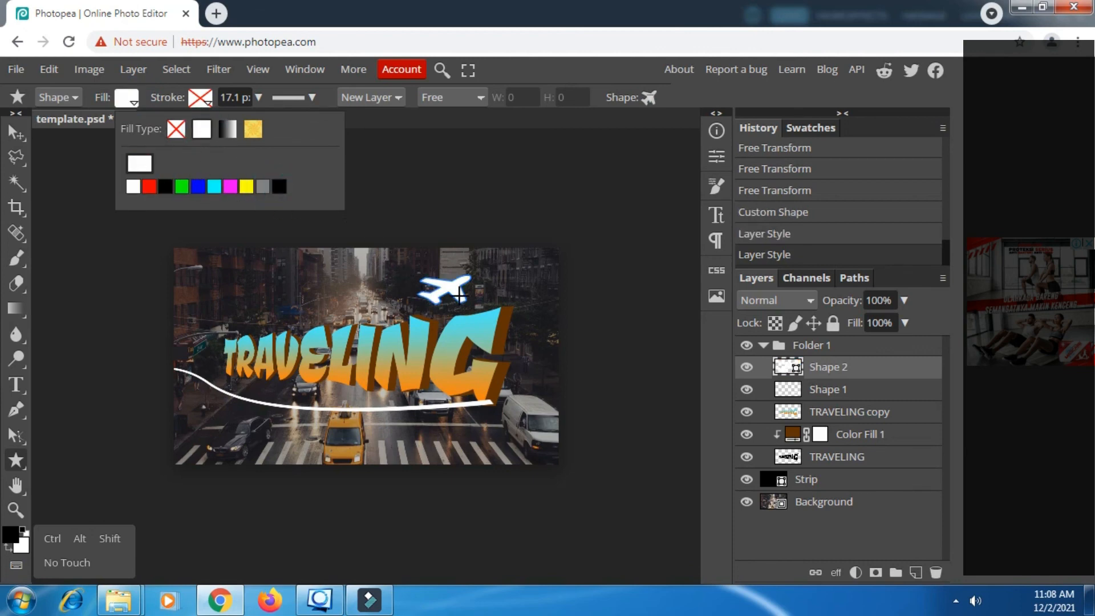
Move the white airplane down onto the end of the curved line beneath the letter G.
left_click(15, 132)
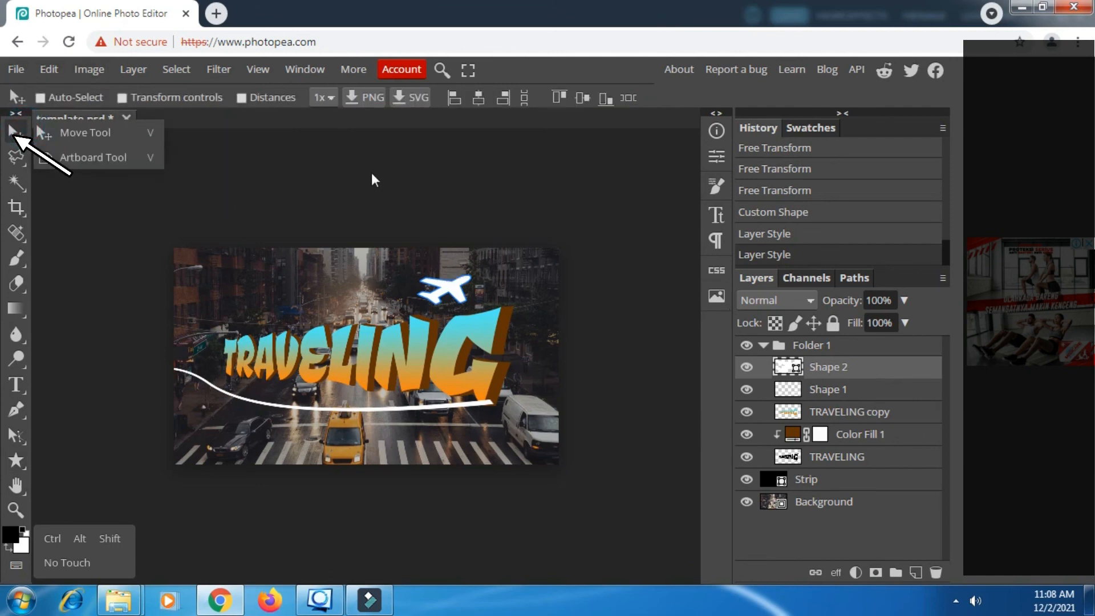
left_click(108, 137)
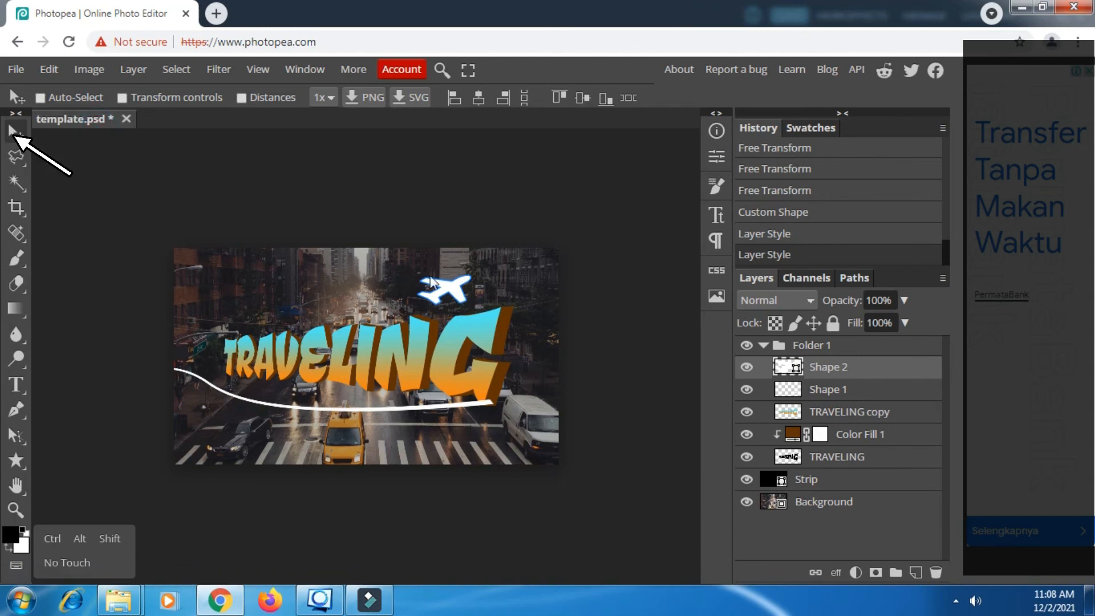
left_click_drag(432, 281, 505, 398)
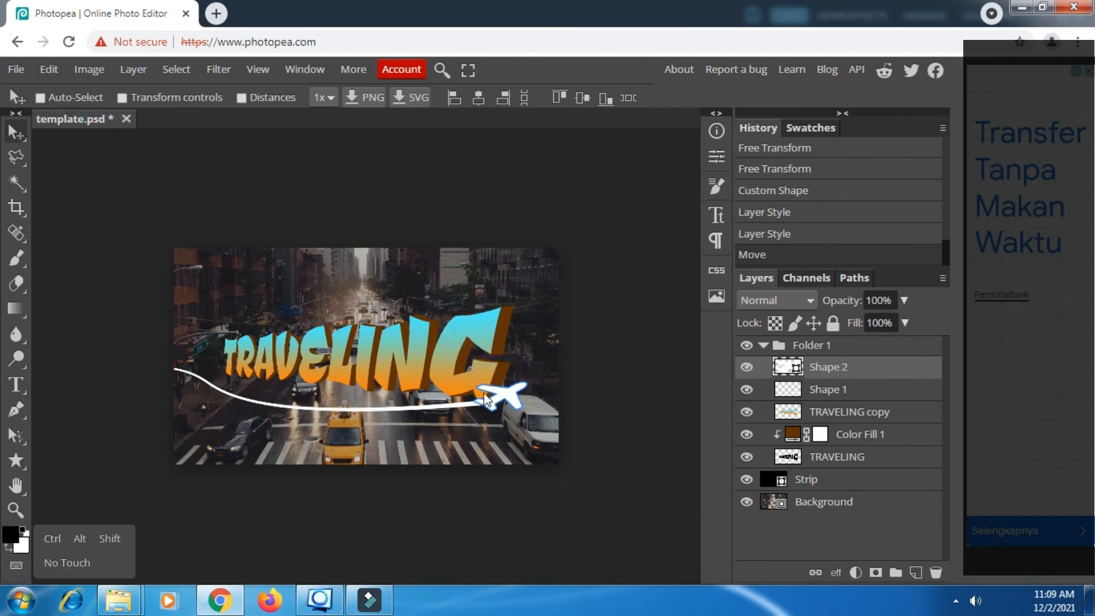
Free Transform the airplane, rotating it about 21.5° and nudging it down to line up with the end of the curve.
left_click(23, 159)
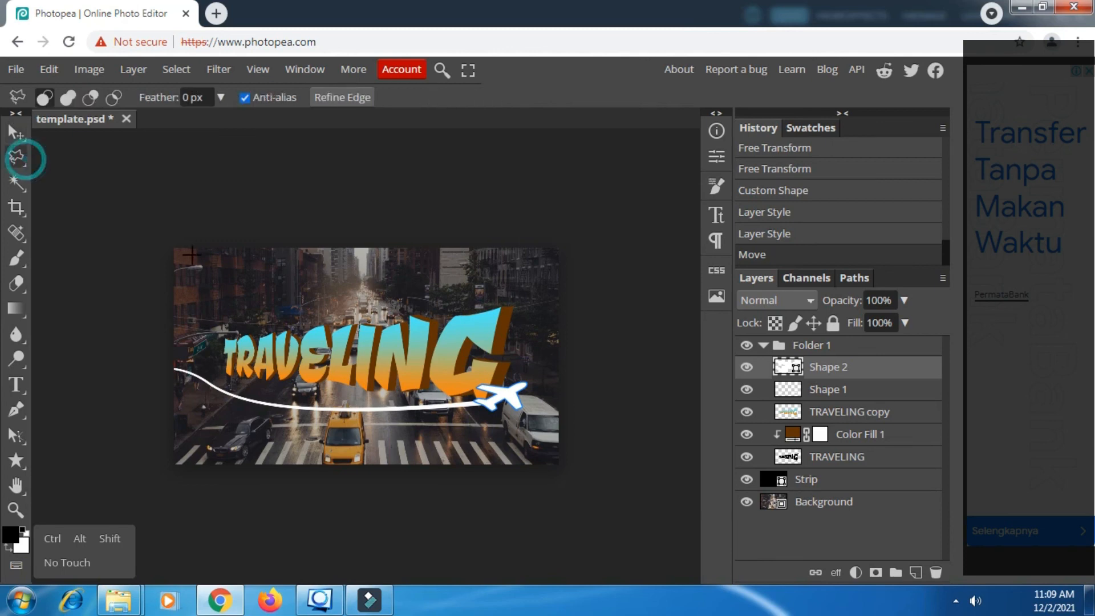
right_click(502, 397)
left_click(570, 484)
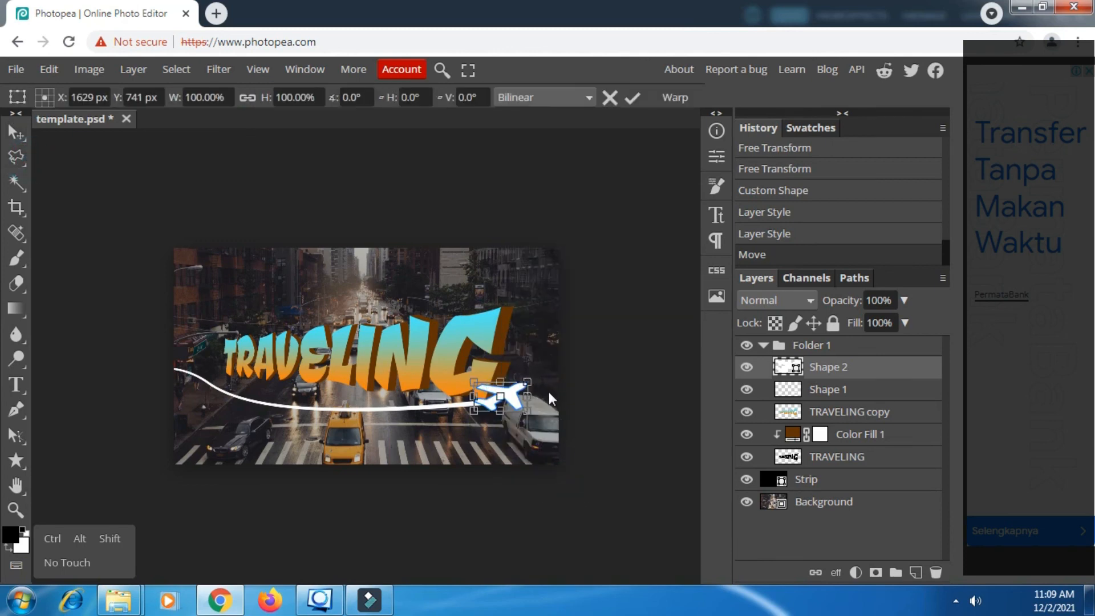
left_click_drag(529, 383, 508, 403)
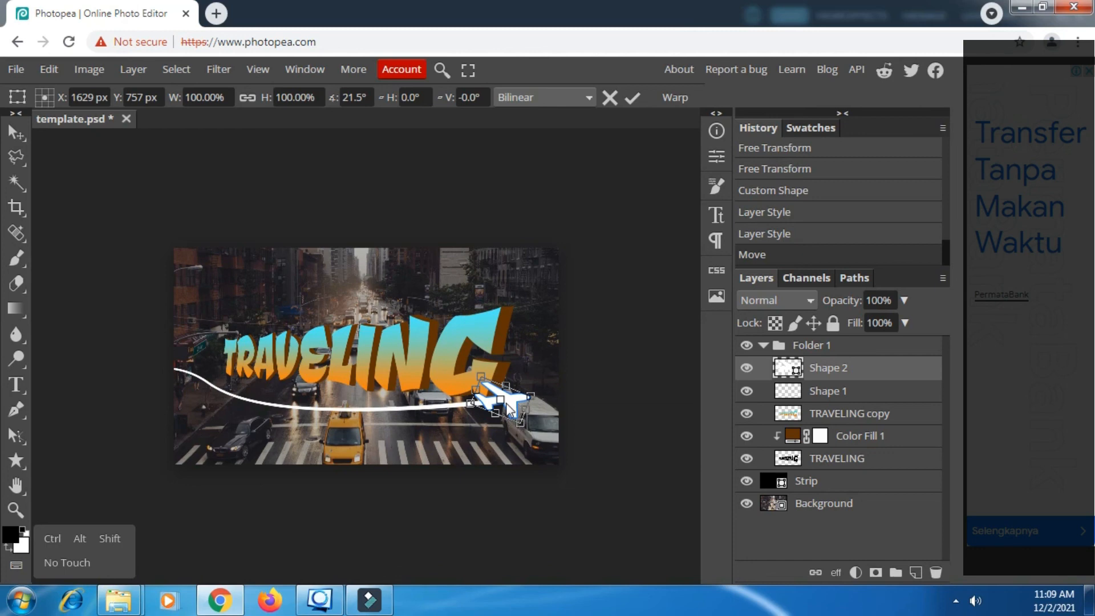
left_click(632, 98)
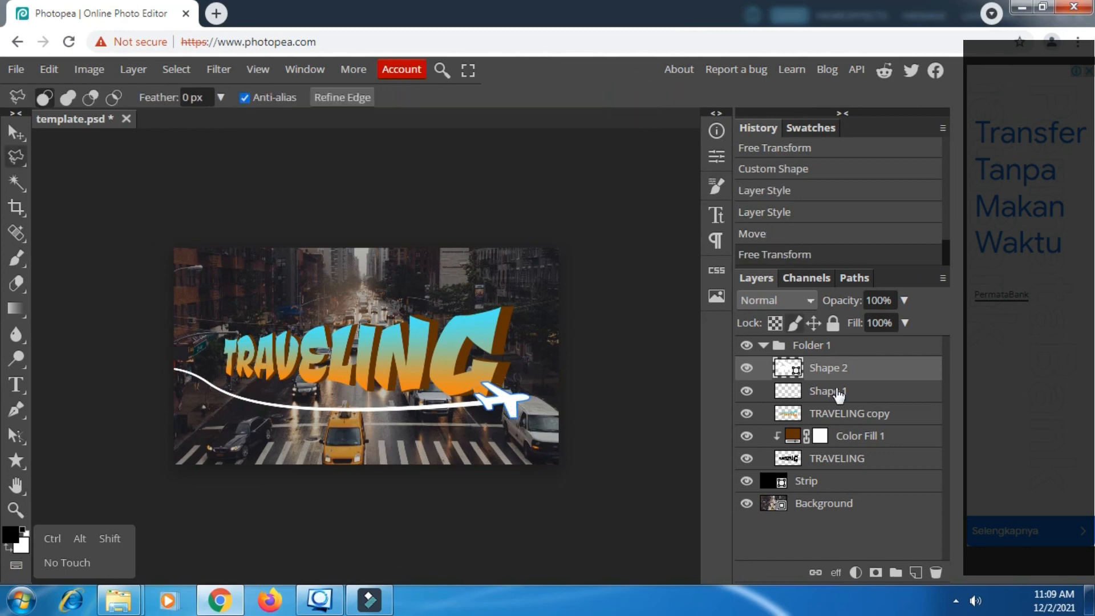
Compare the image with the Strip layer hidden and shown.
left_click(835, 462)
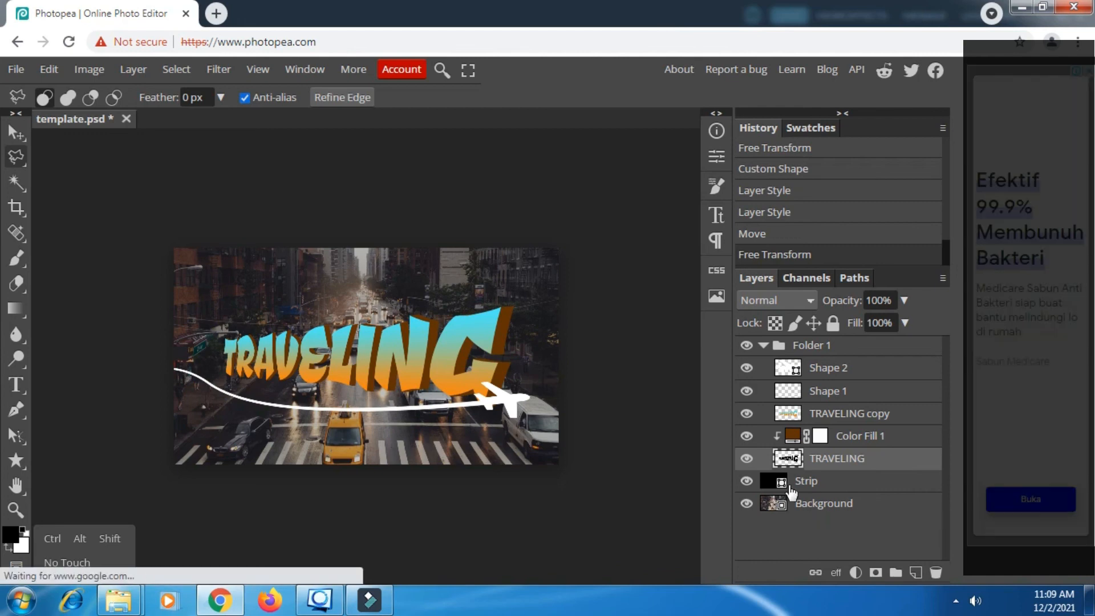
left_click(747, 481)
left_click(746, 481)
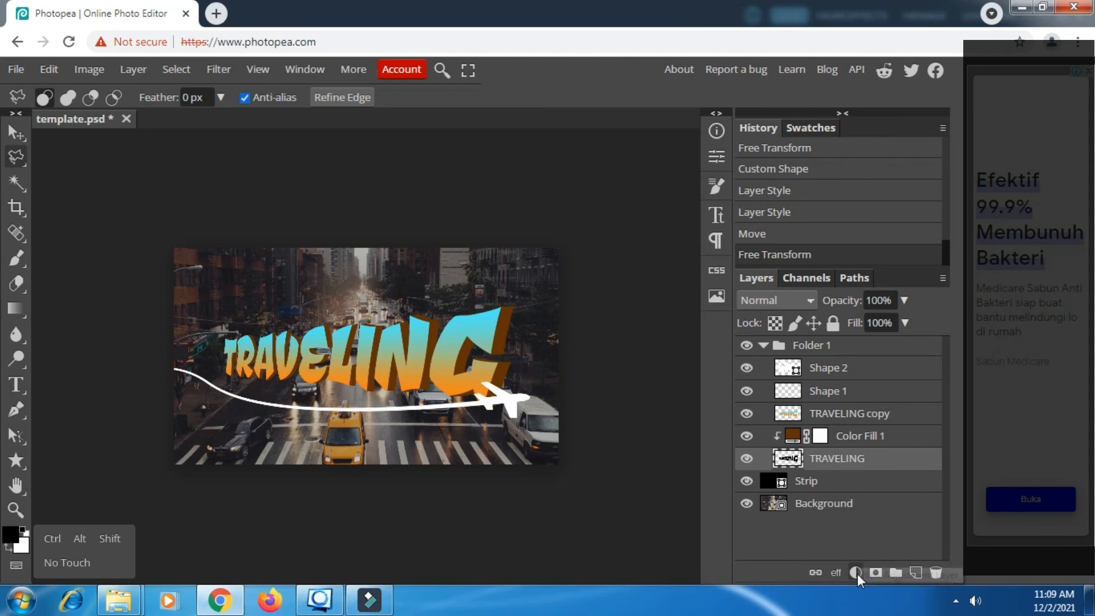
Export the finished image as the JPG file template.jpg at maximum quality.
left_click(17, 70)
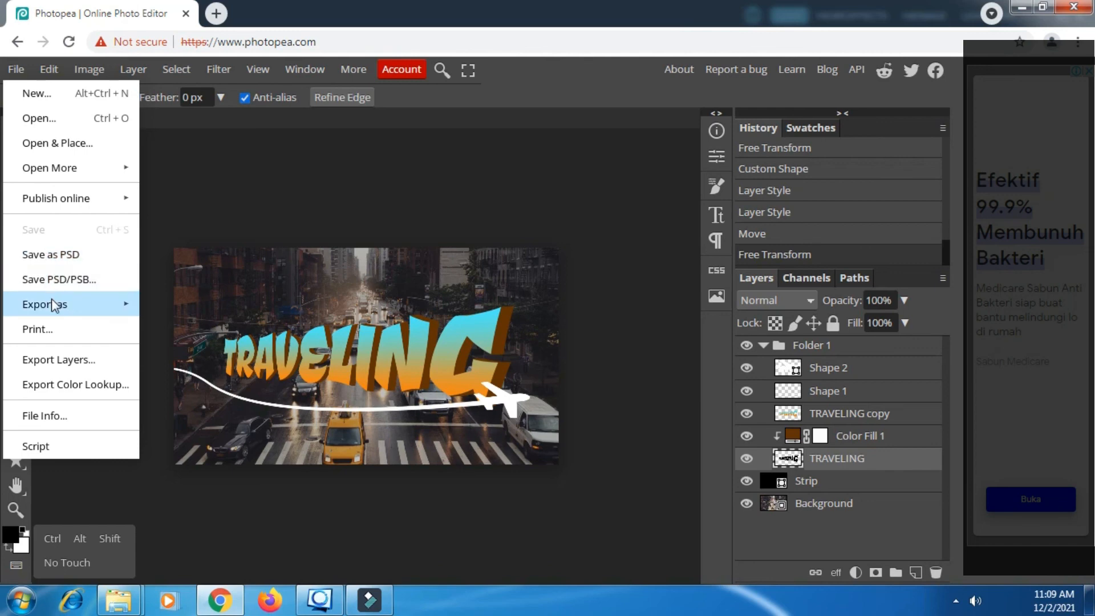
mouse_move(51, 299)
left_click(167, 331)
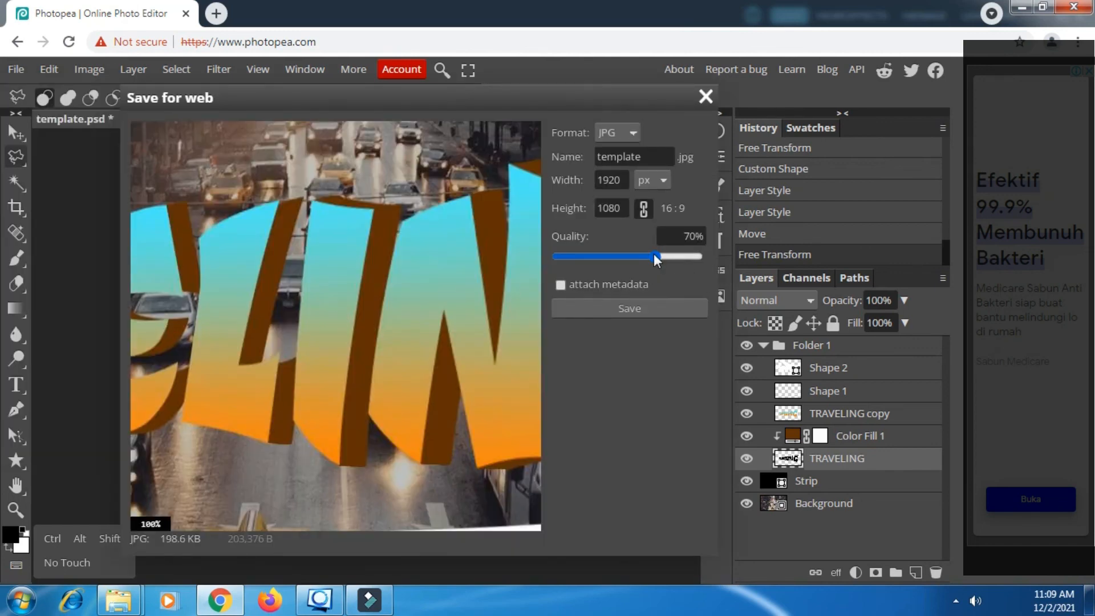
left_click_drag(655, 256, 747, 254)
left_click(671, 306)
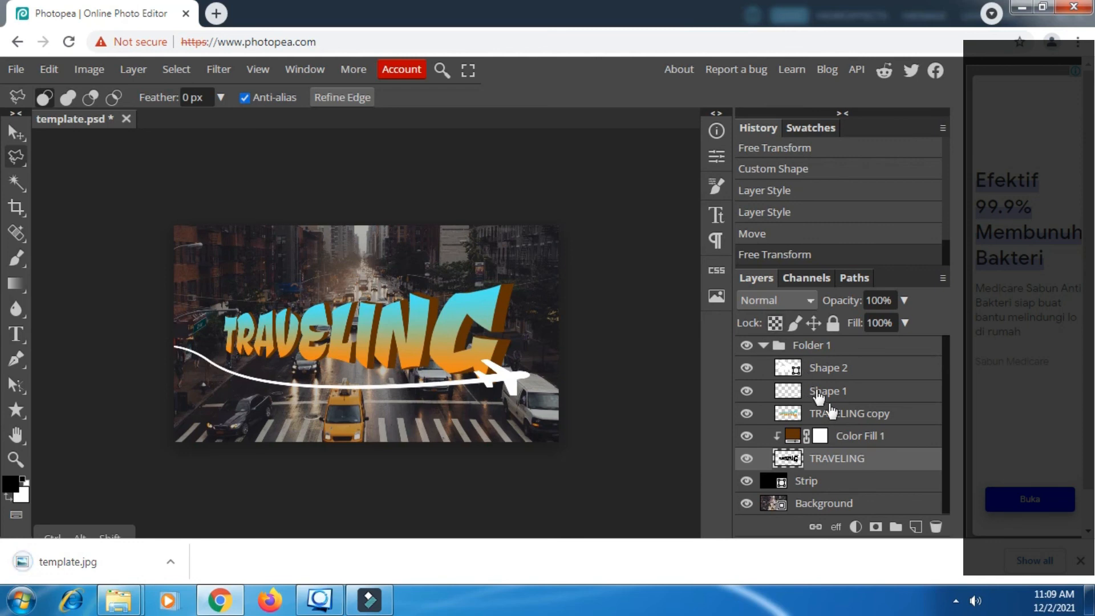
left_click(956, 601)
right_click(955, 520)
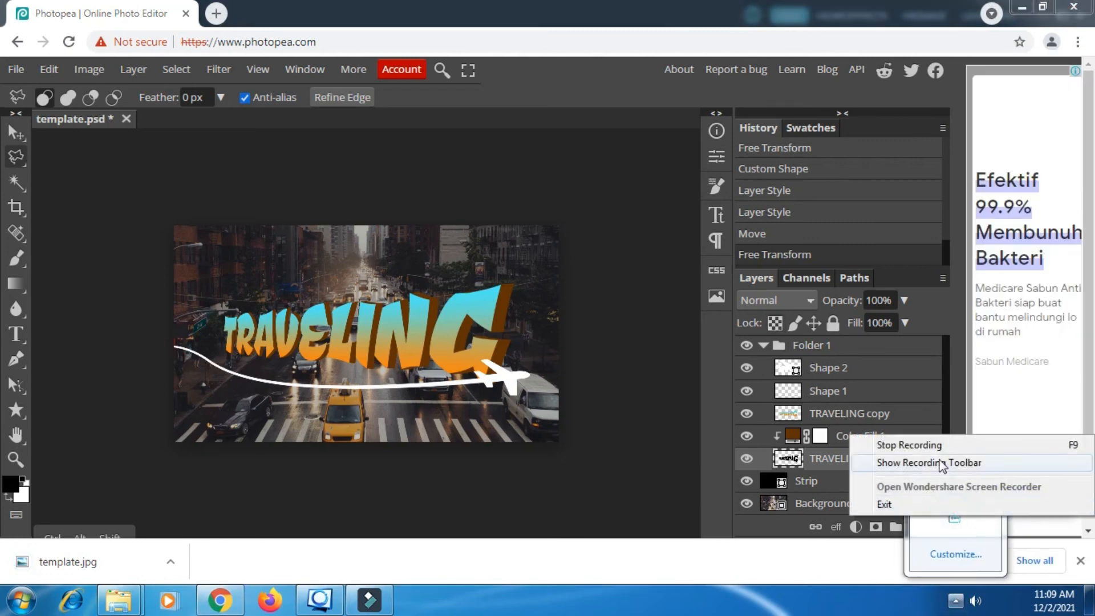
left_click(905, 445)
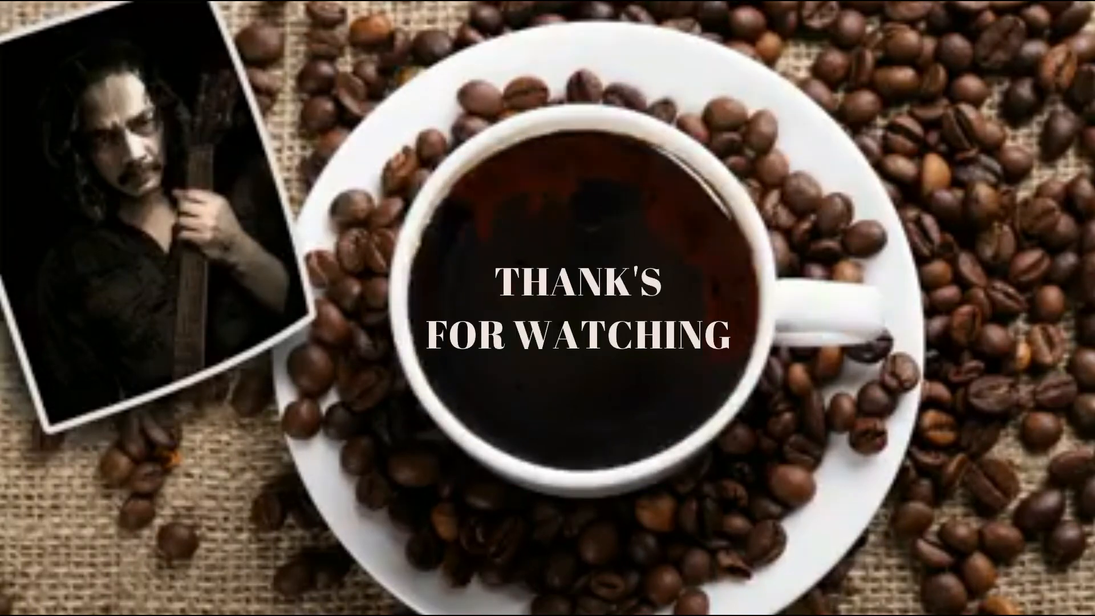